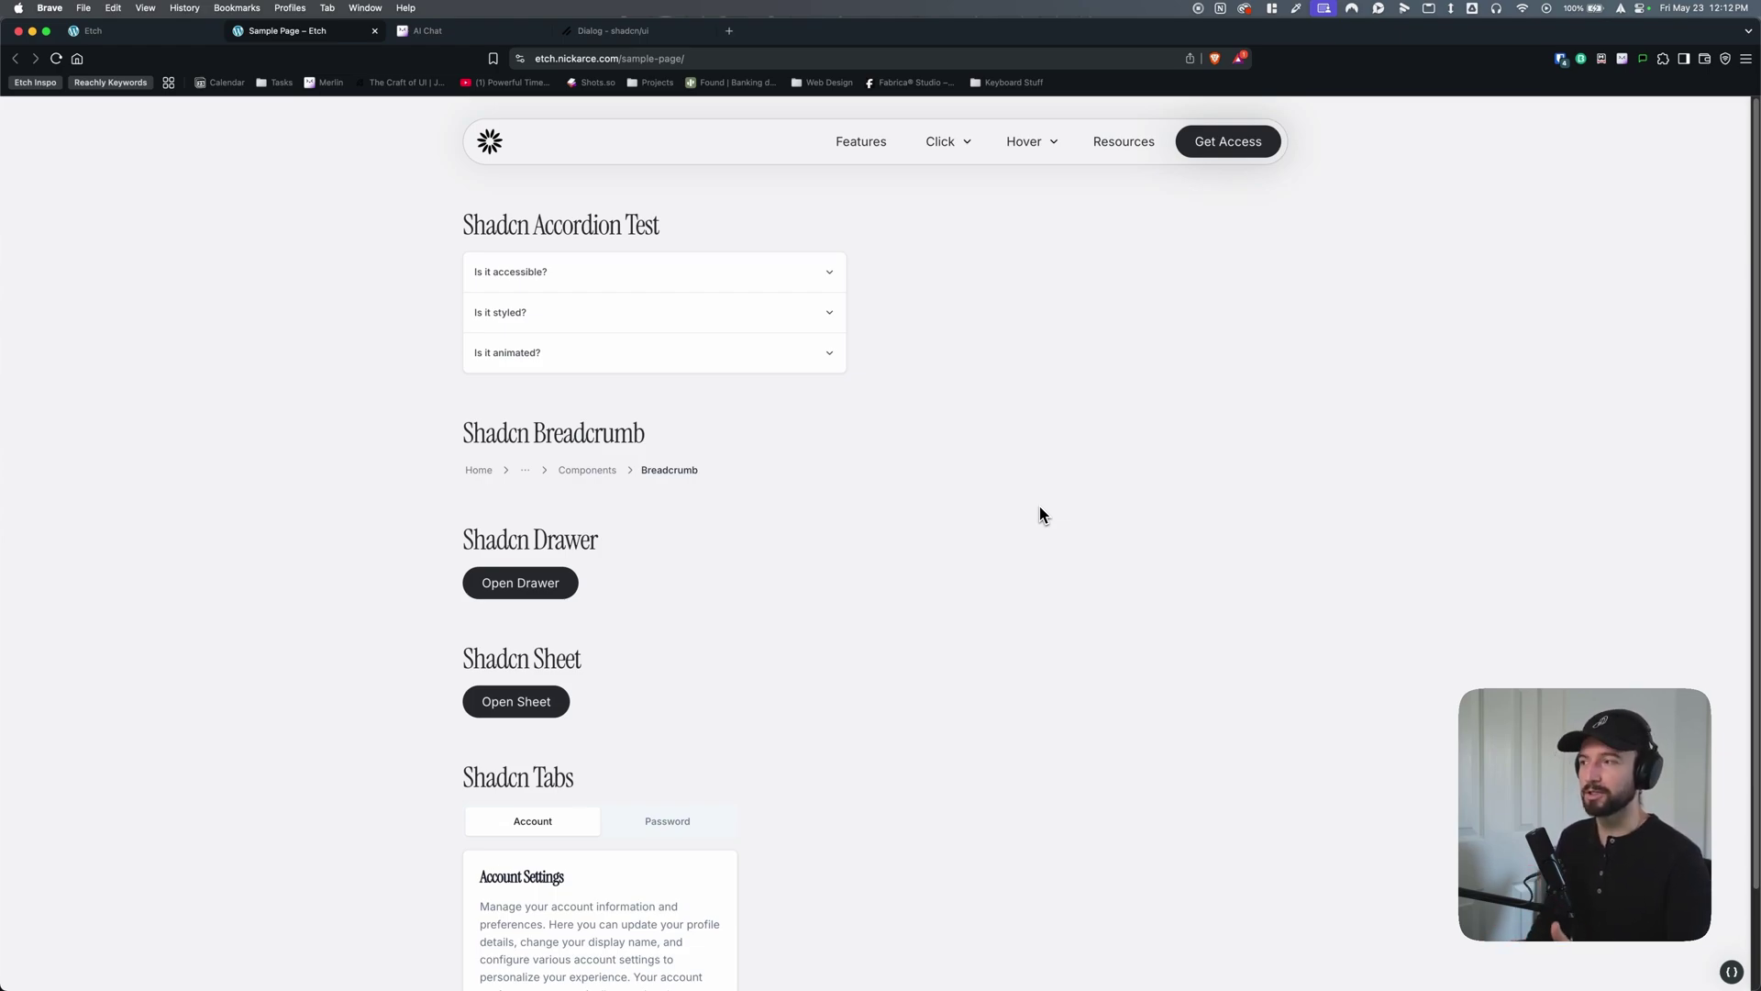
# Expand the 'Is it accessible?' and 'Is it styled?' accordion answers and try the breadcrumb ellipsis menu.
pyautogui.click(747, 280)
pyautogui.click(676, 346)
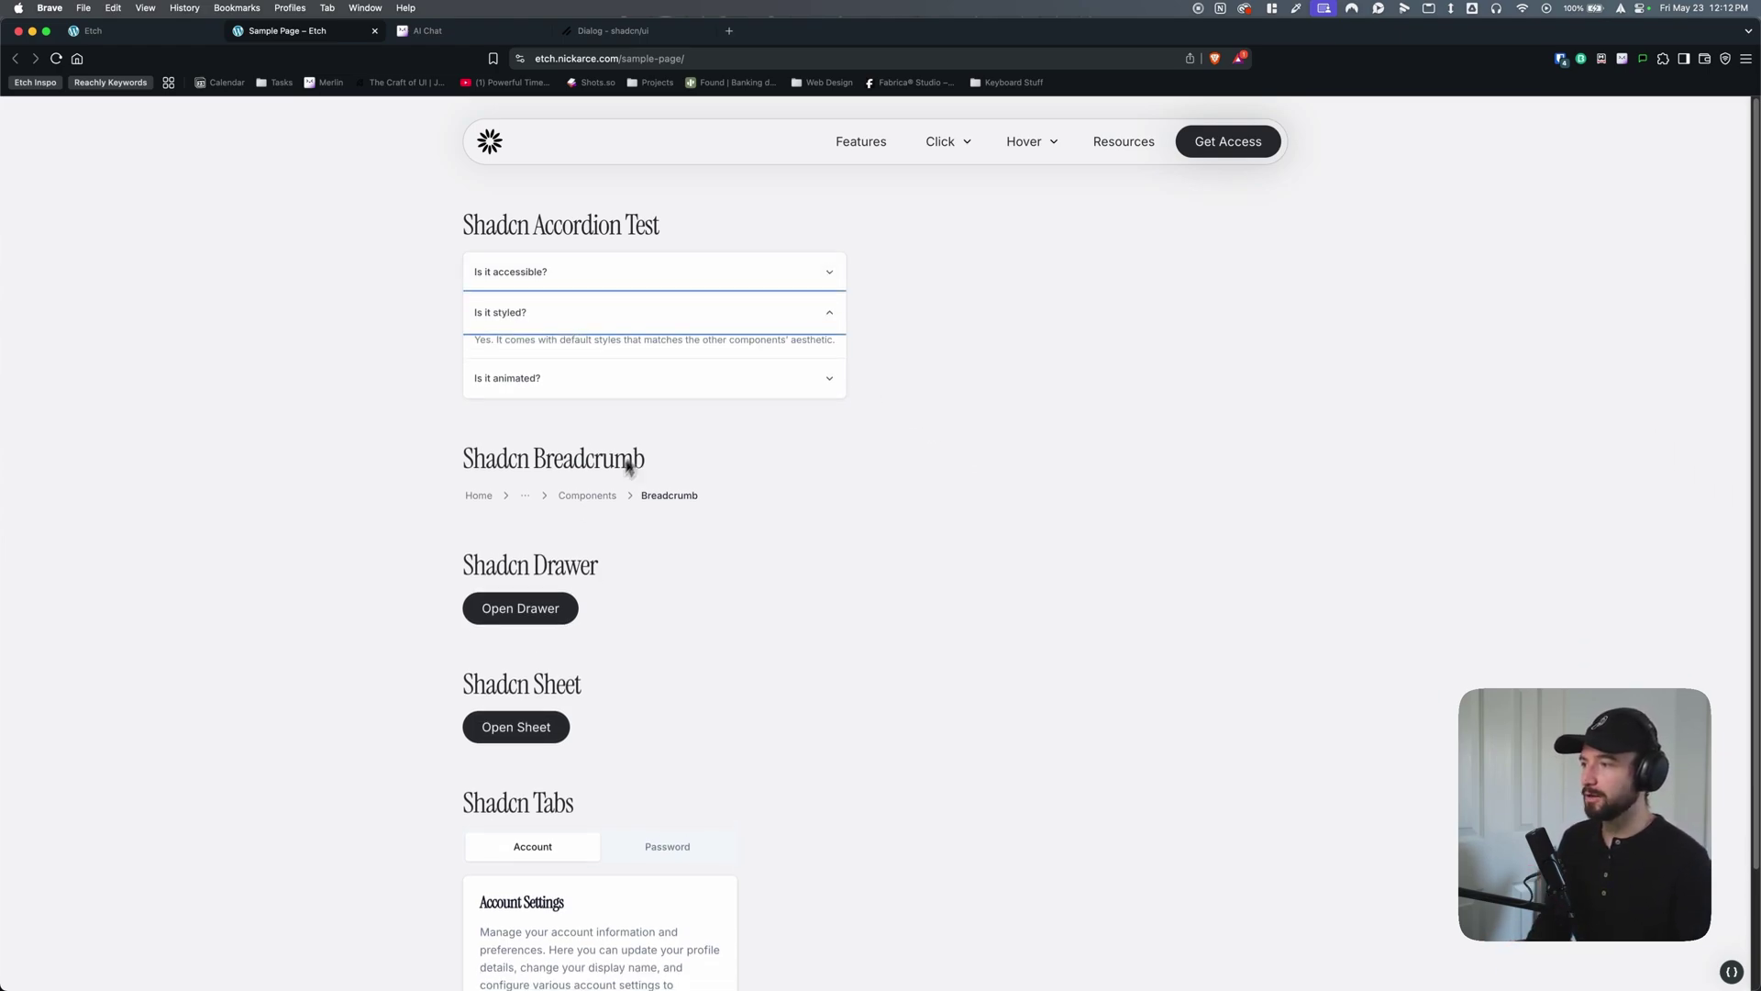
pyautogui.click(525, 496)
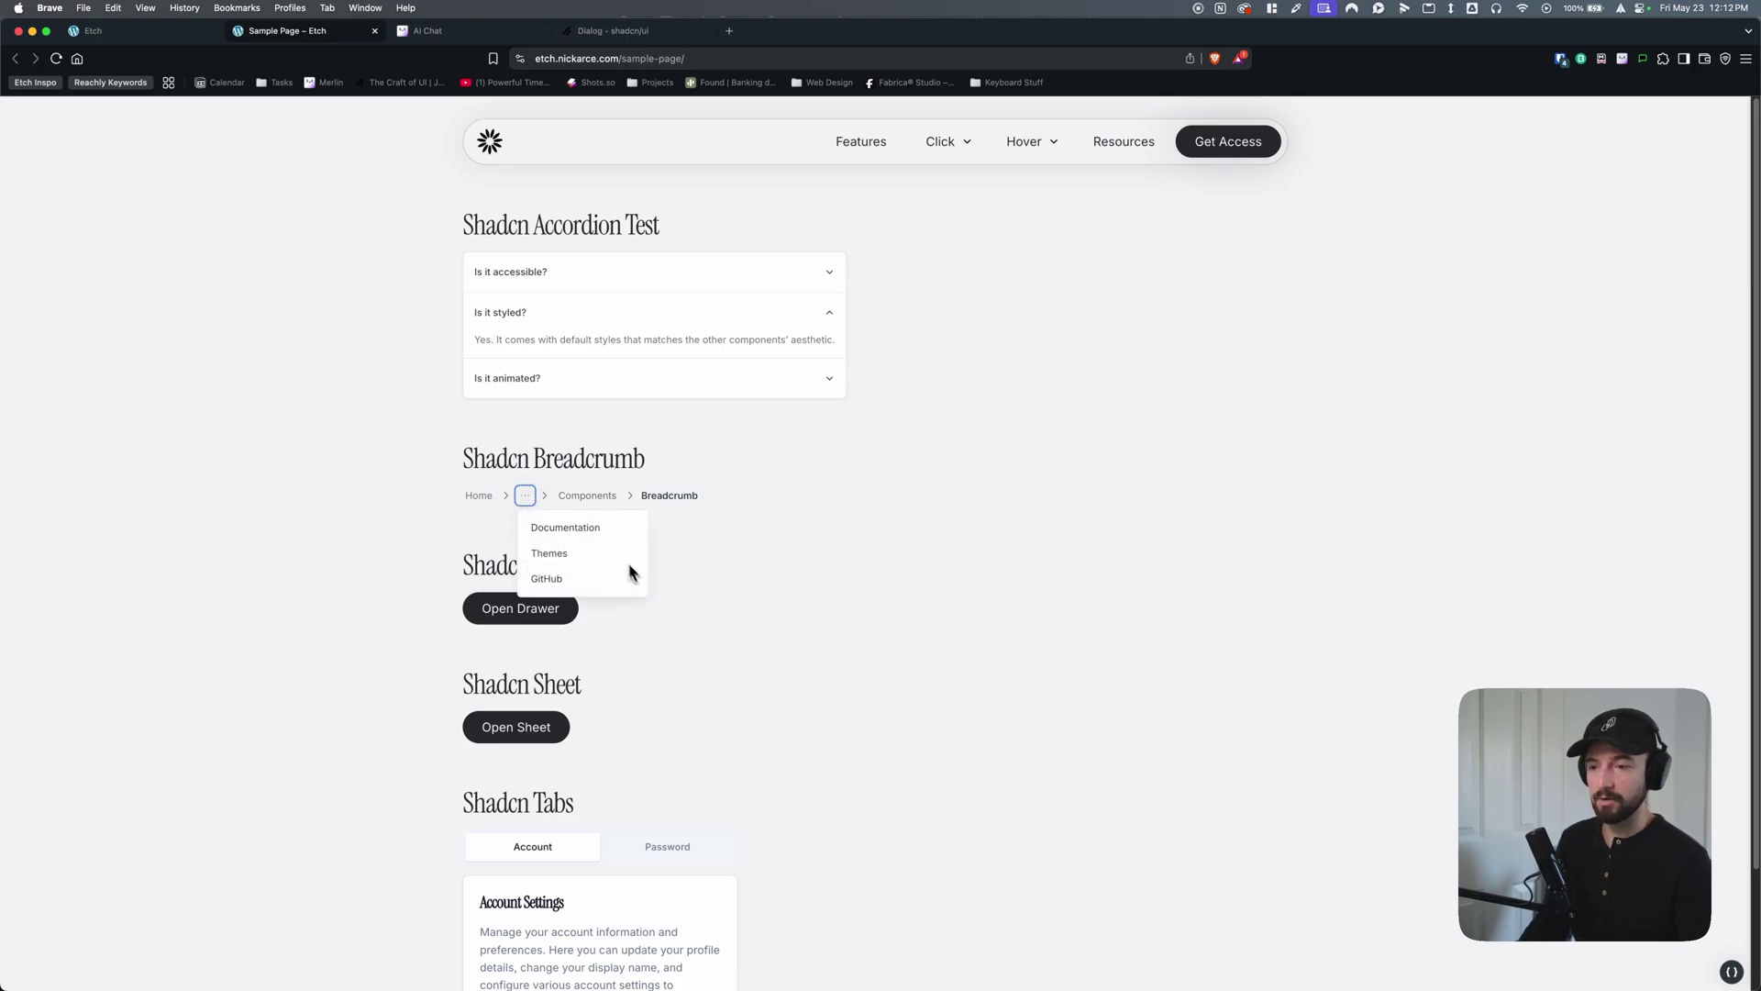
pyautogui.click(745, 626)
# Open and dismiss the Daily Calorie Goal drawer and the Edit profile sheet, twice each.
pyautogui.click(514, 610)
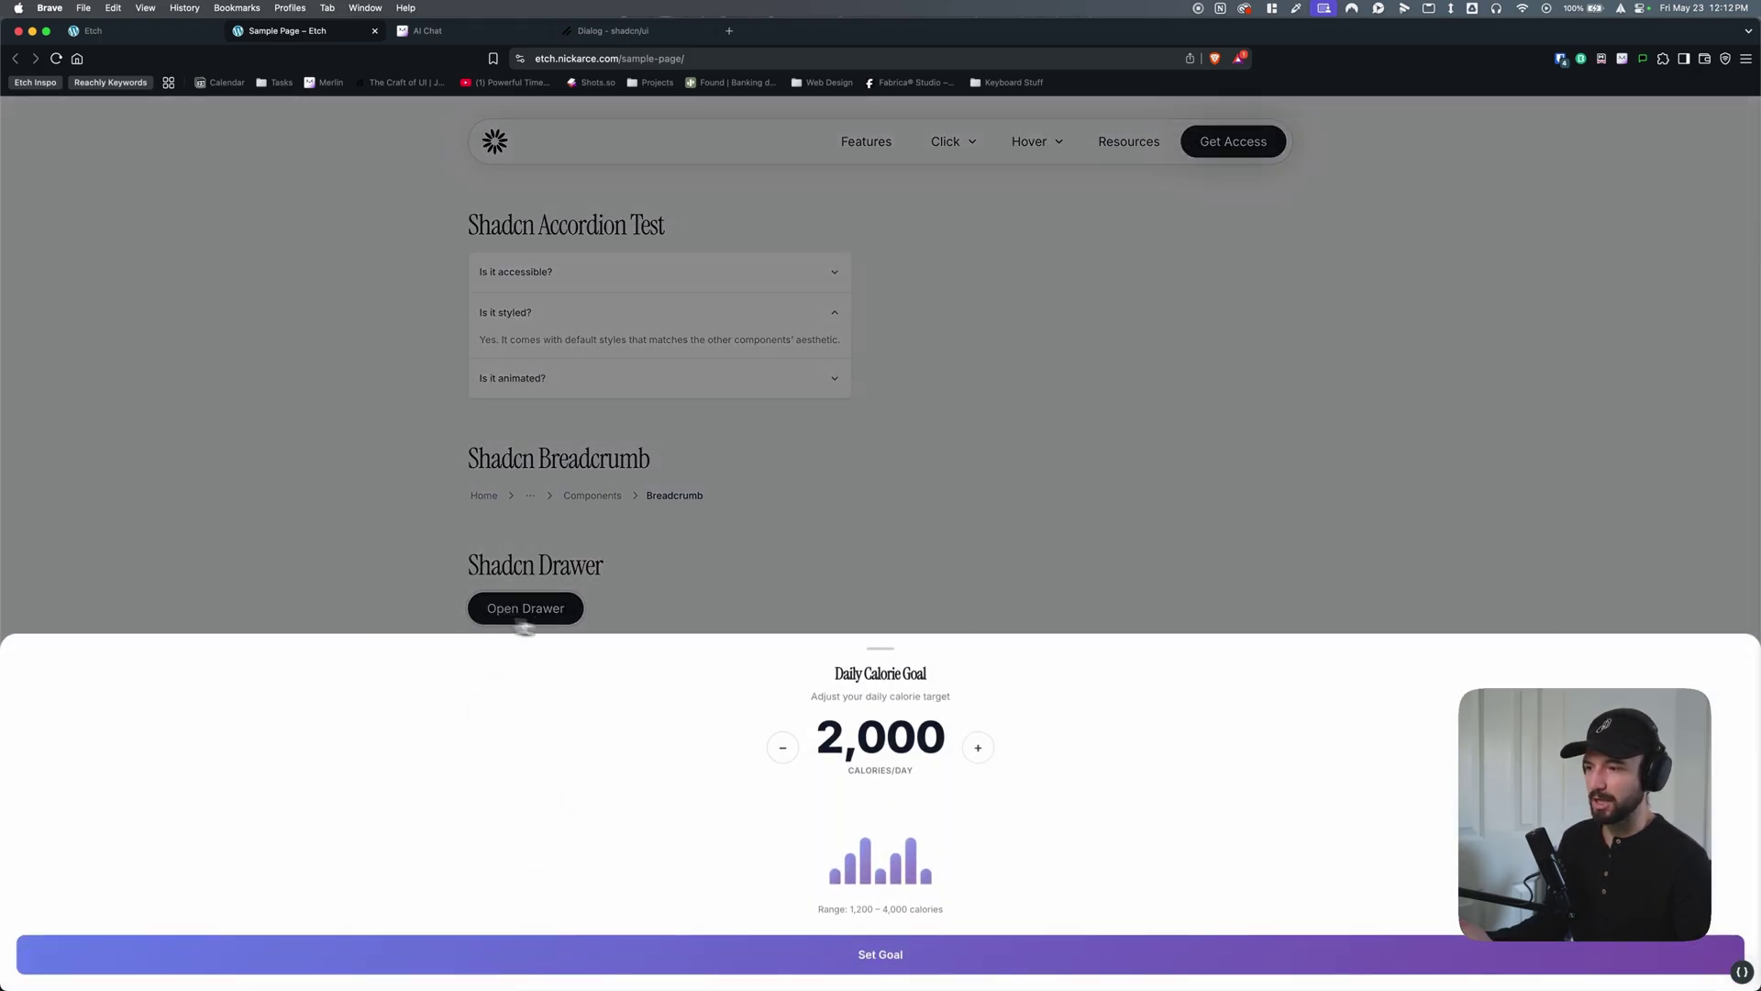
pyautogui.moveTo(871, 642); pyautogui.dragTo(907, 781)
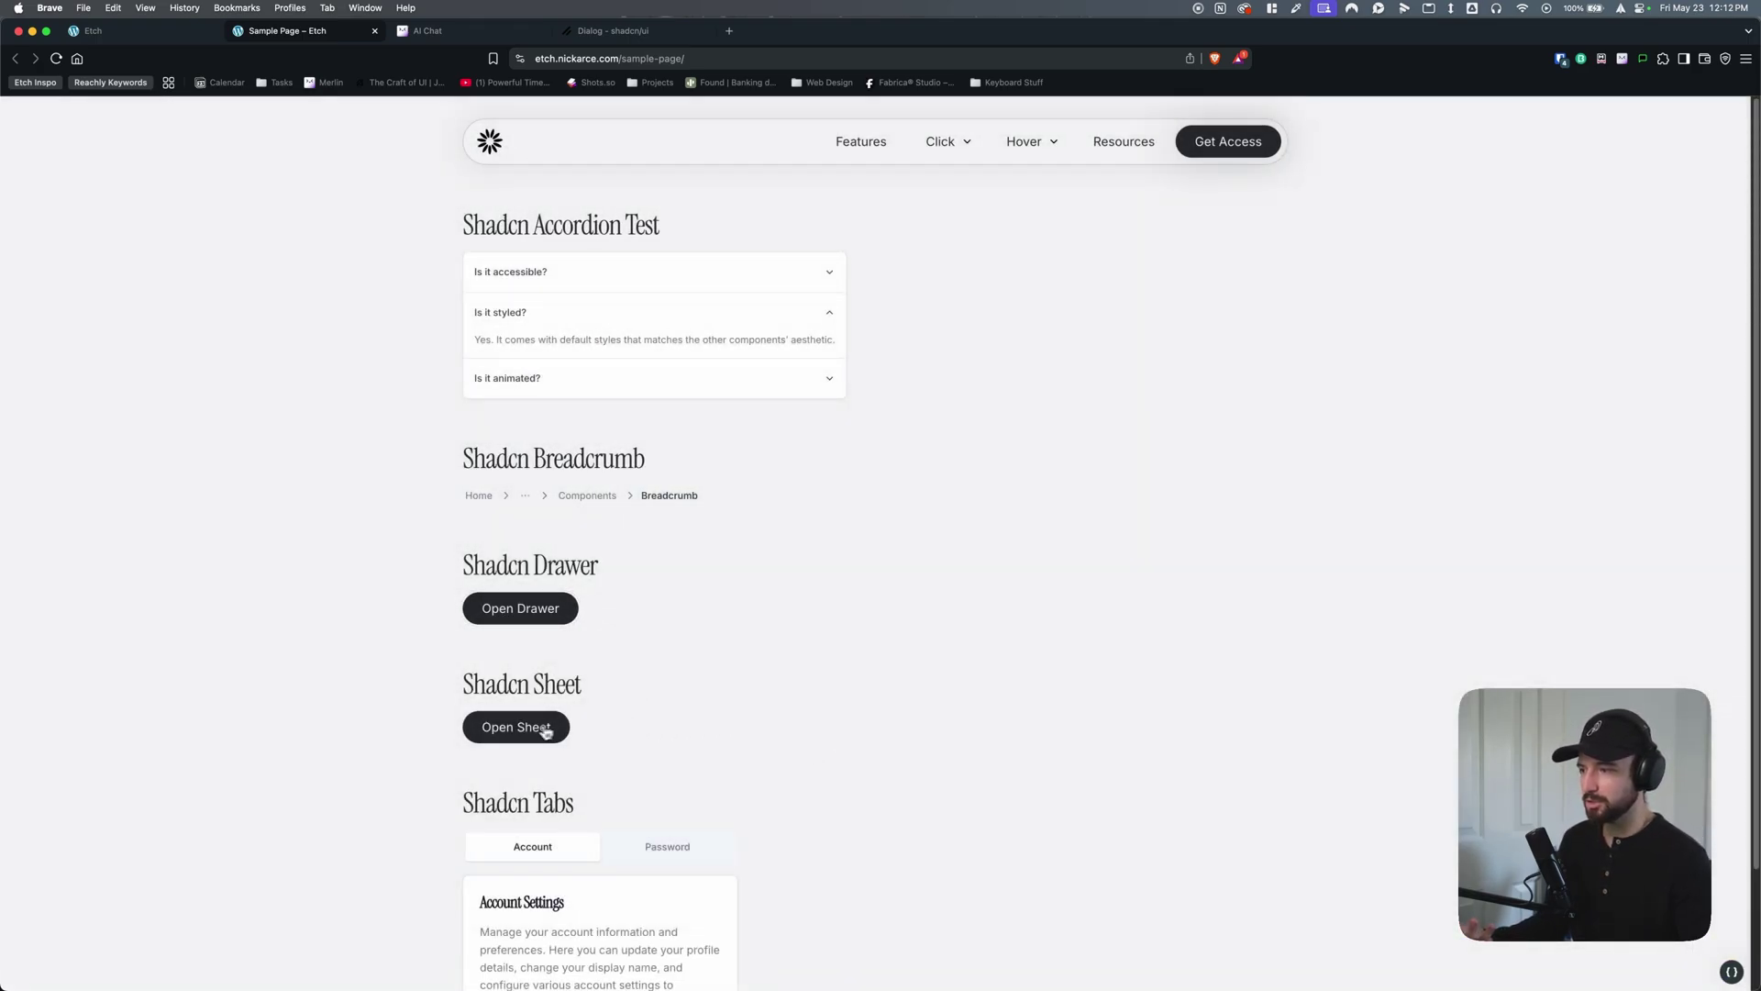
pyautogui.click(533, 730)
pyautogui.click(550, 613)
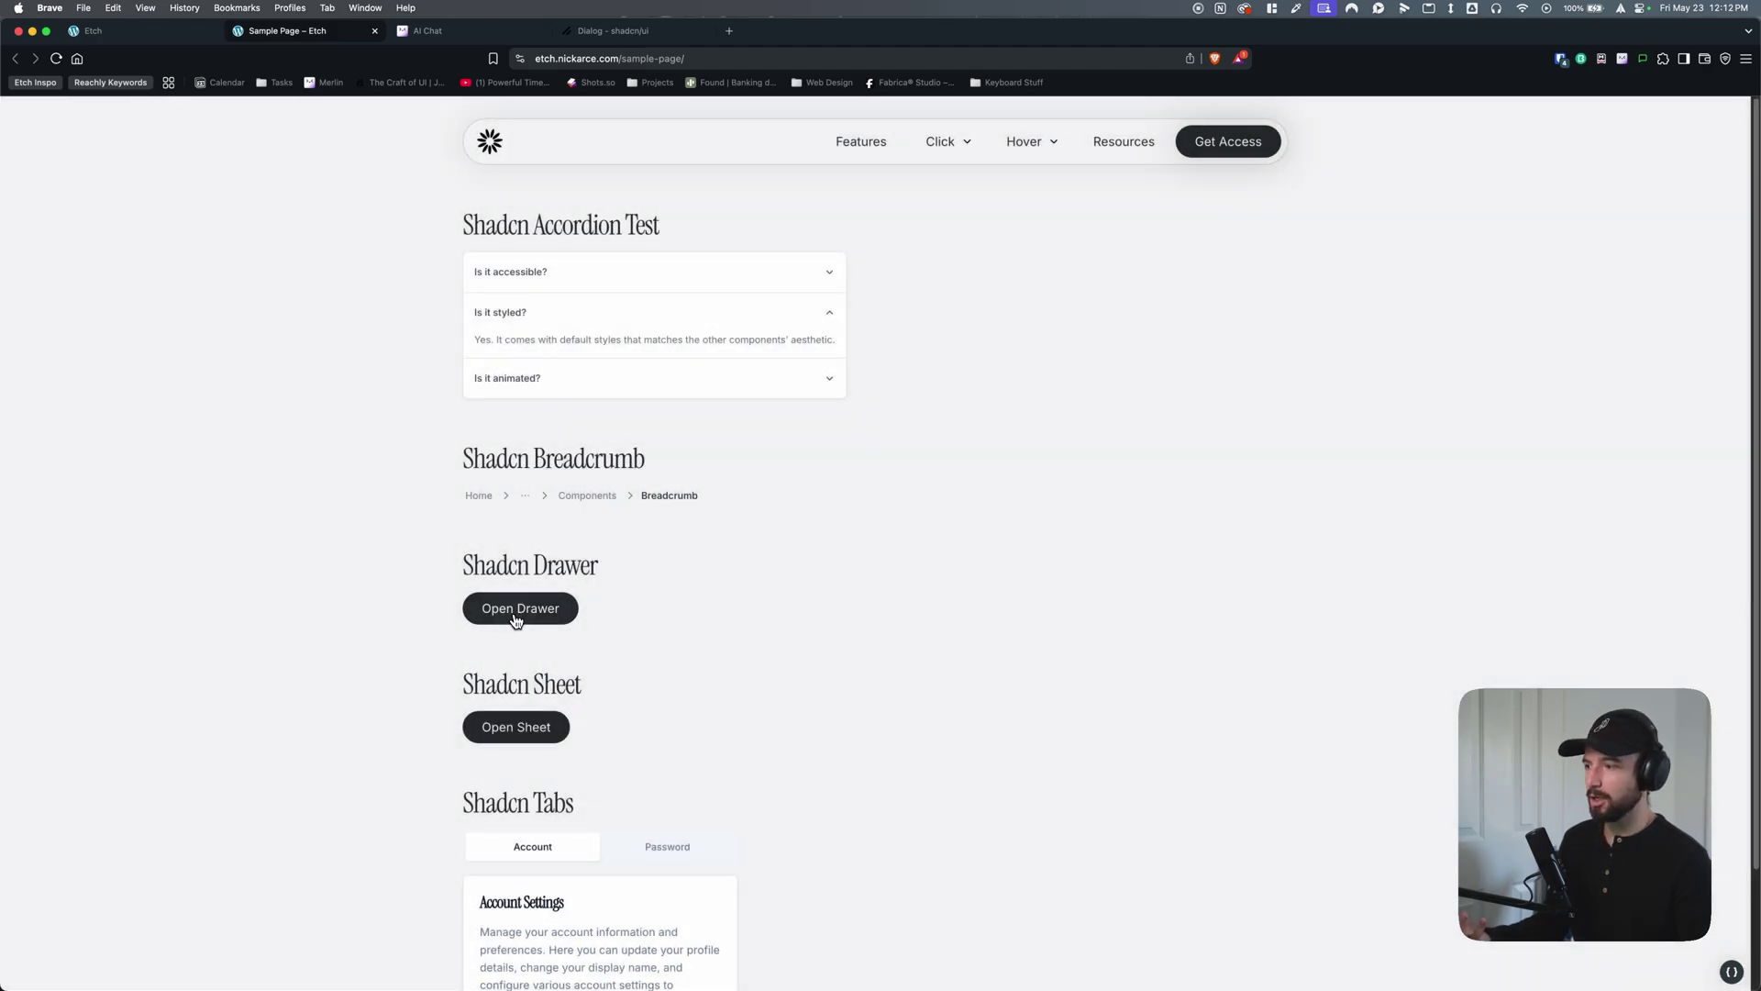
pyautogui.click(509, 609)
pyautogui.moveTo(885, 652); pyautogui.dragTo(912, 834)
pyautogui.click(513, 729)
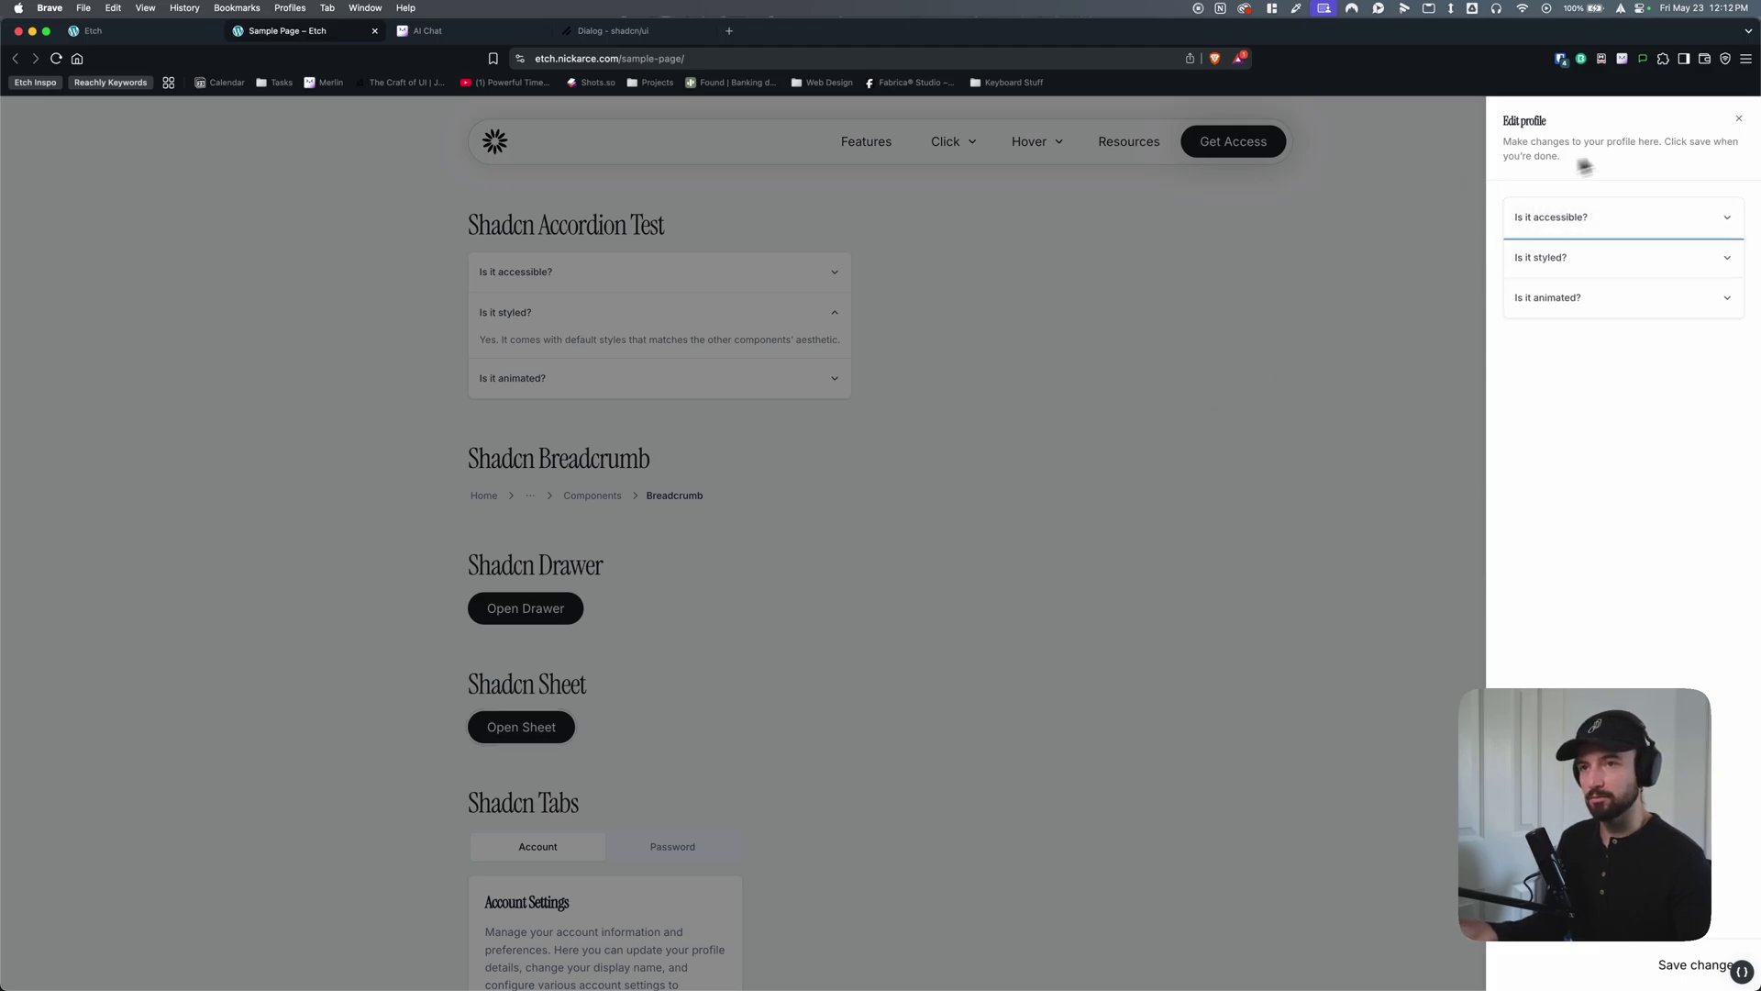
pyautogui.click(1743, 126)
# Switch between the Account and Password tabs by clicking and with the Left/Right arrow keys.
pyautogui.scroll(-2, 838, 704)
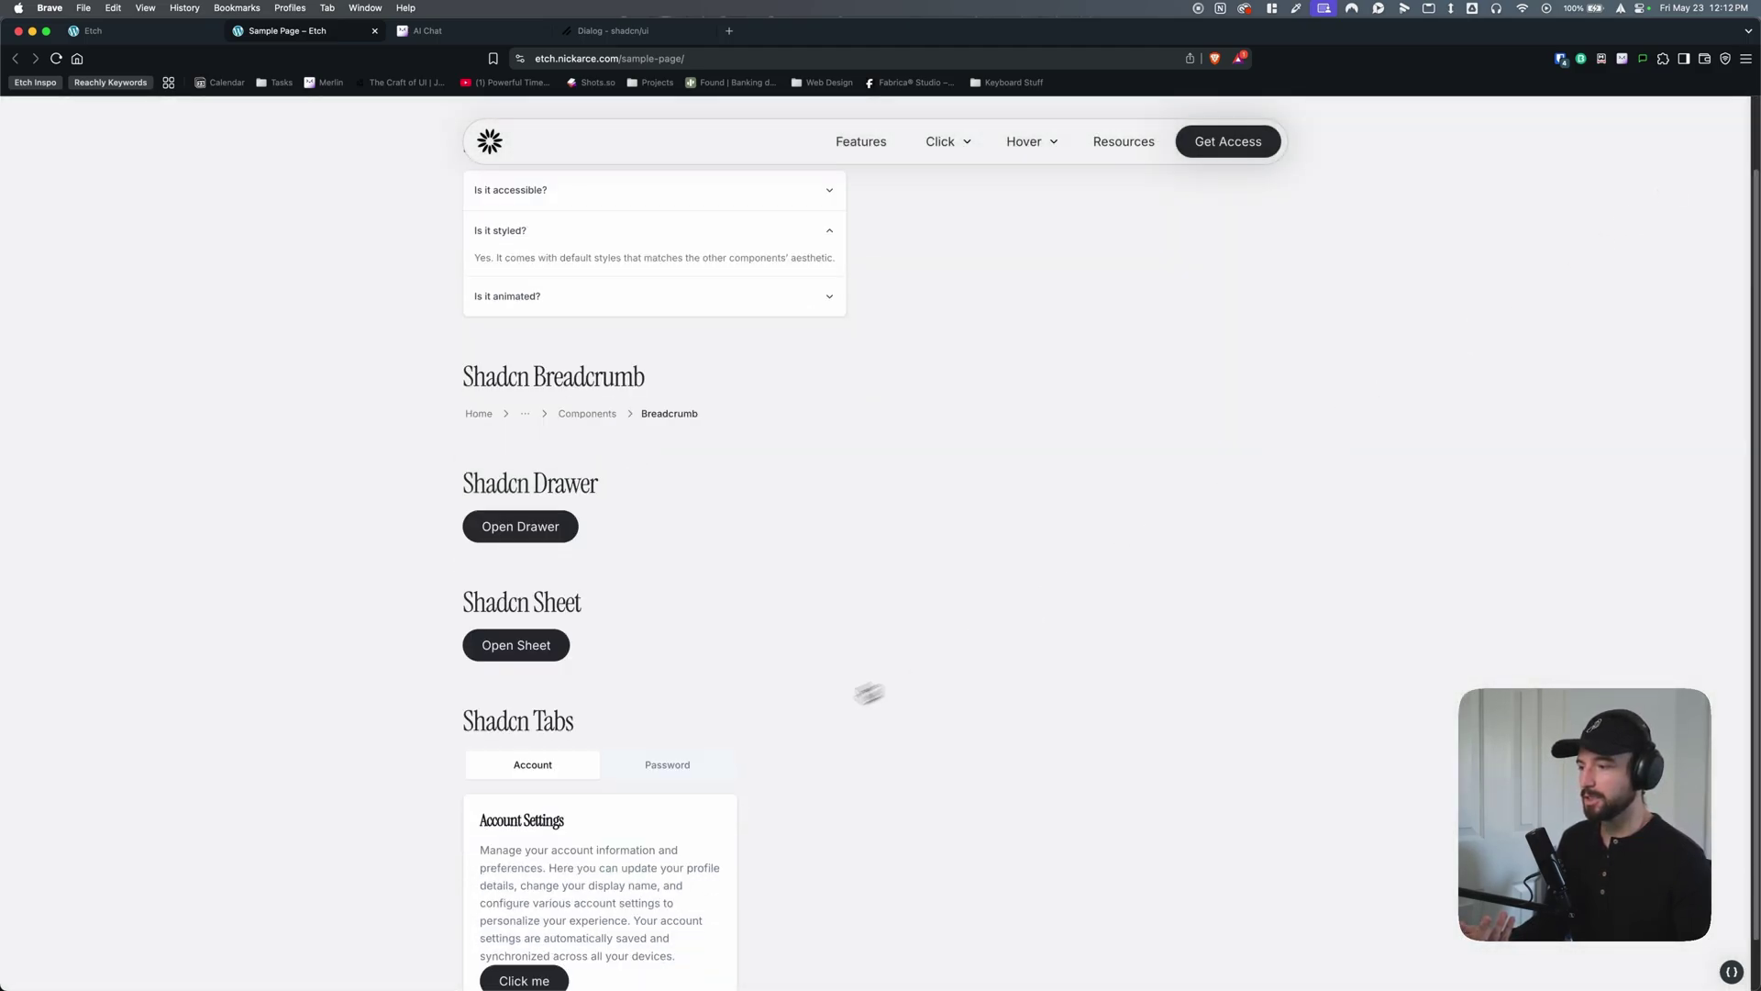
pyautogui.click(633, 767)
pyautogui.click(528, 773)
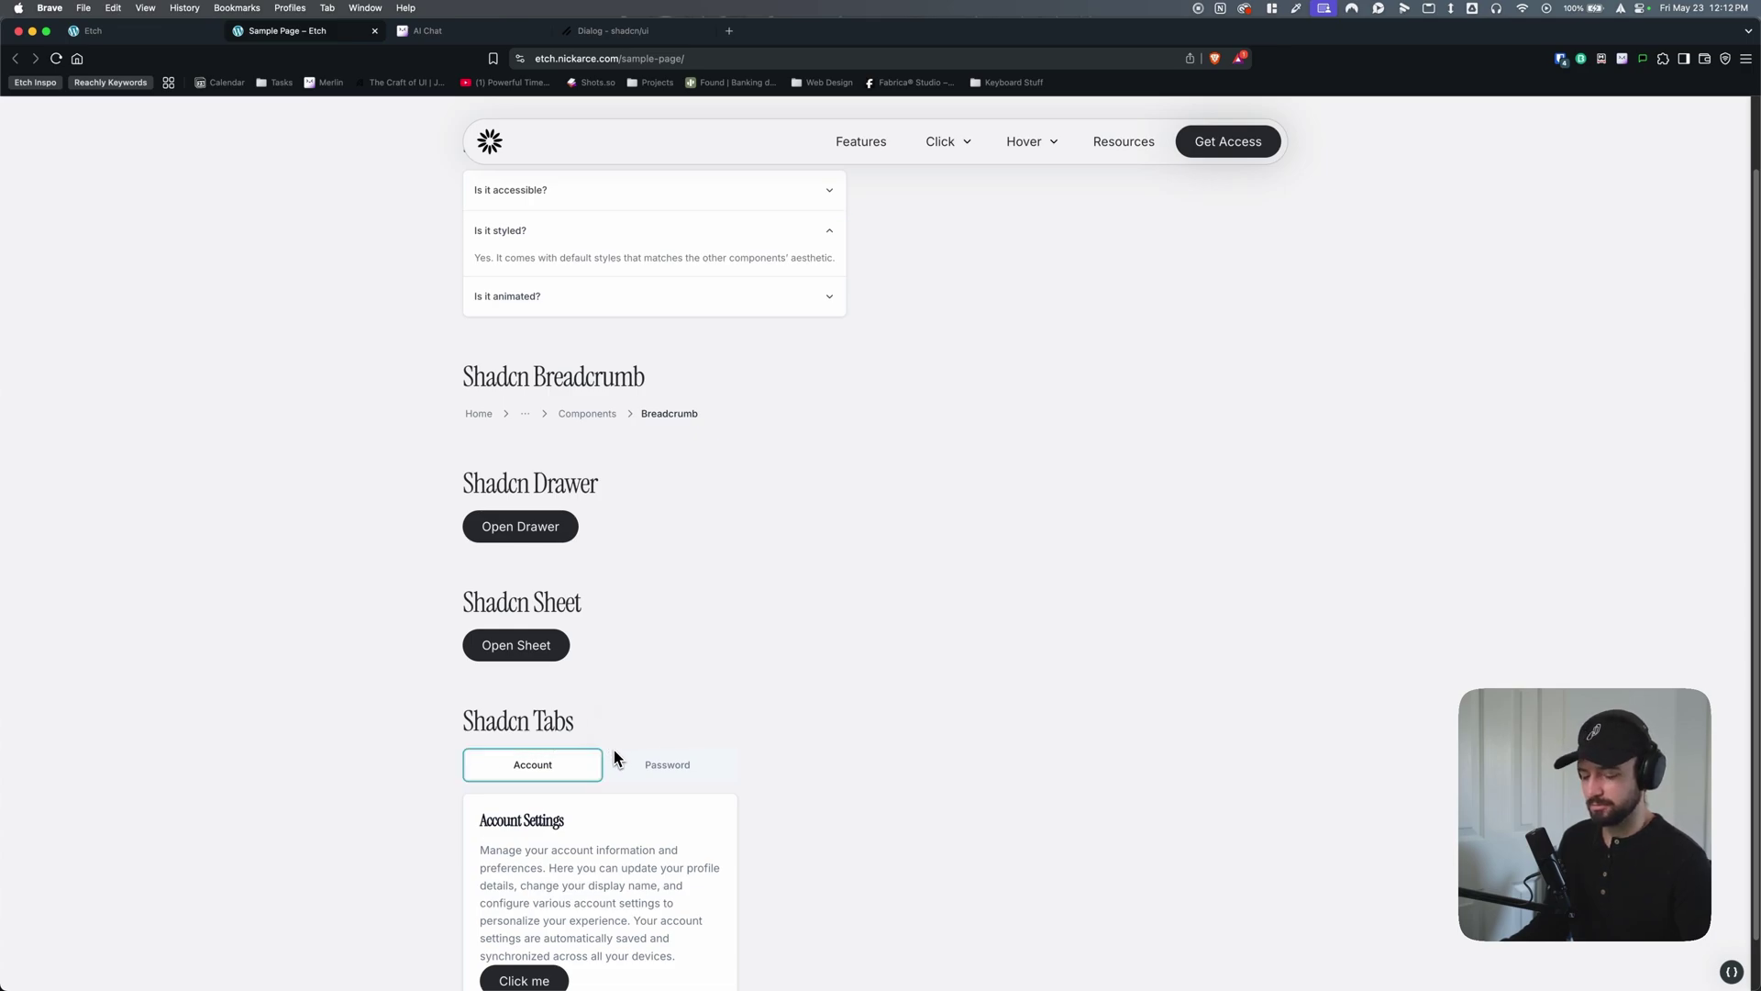
pyautogui.press('Right')
pyautogui.press('Left')
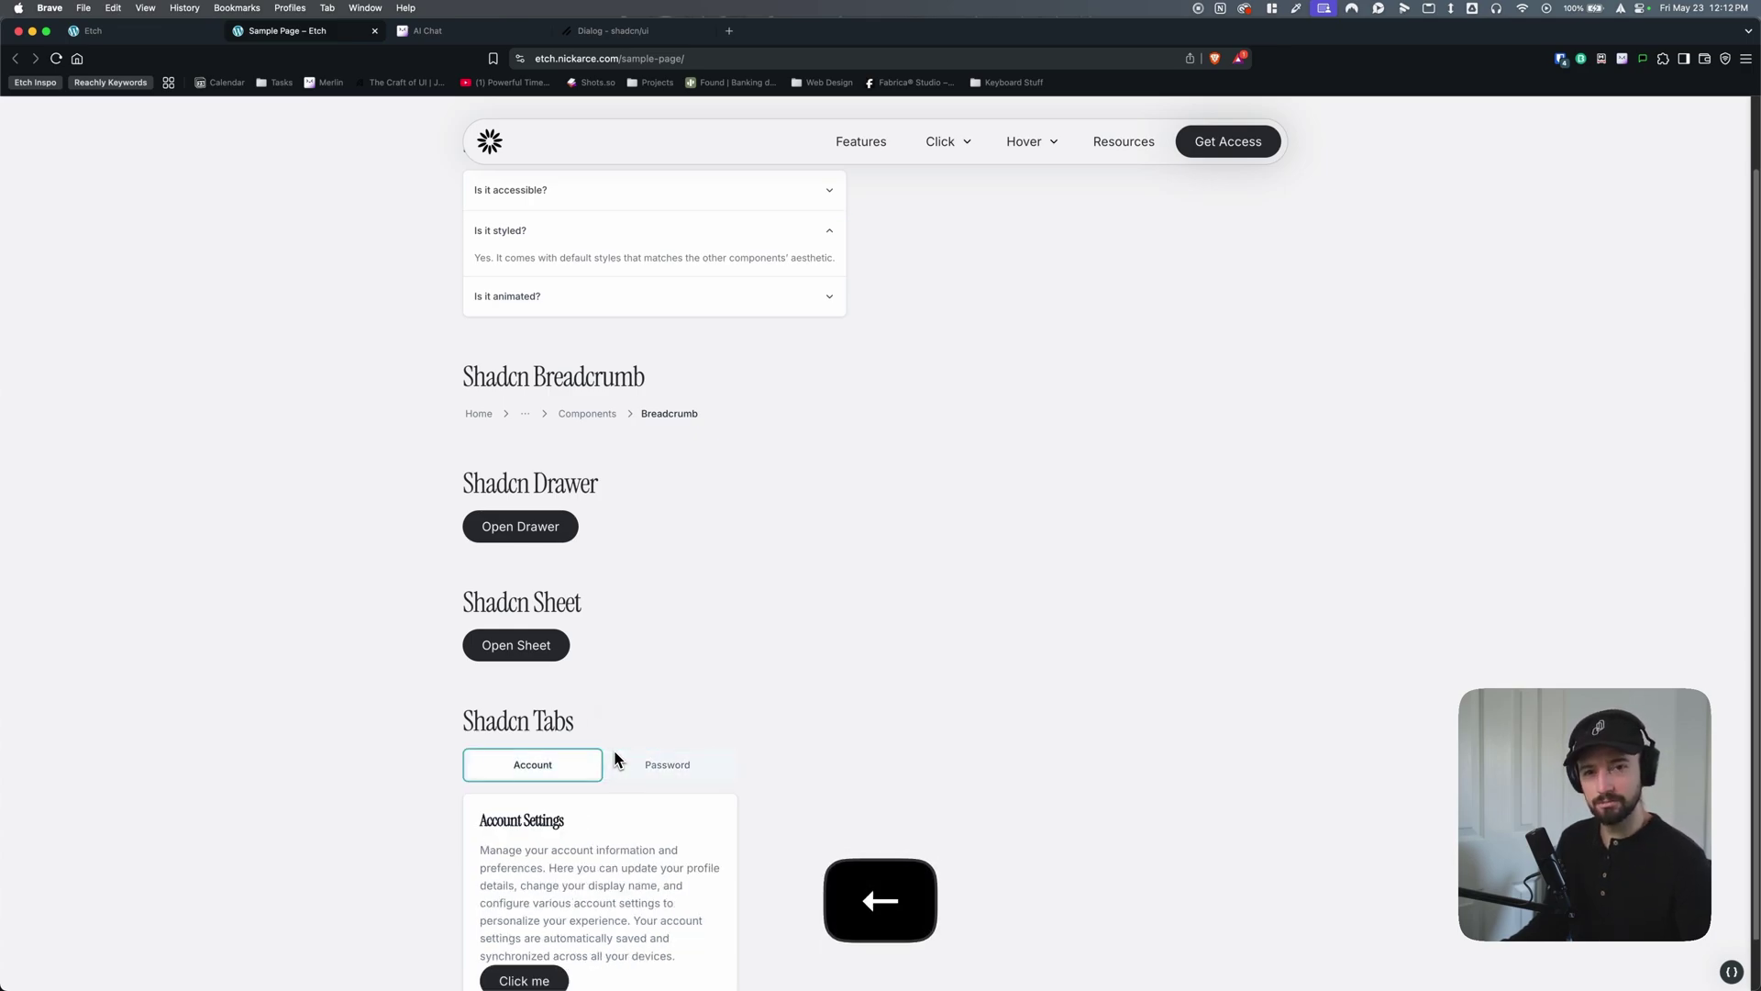
pyautogui.scroll(-1, 601, 738)
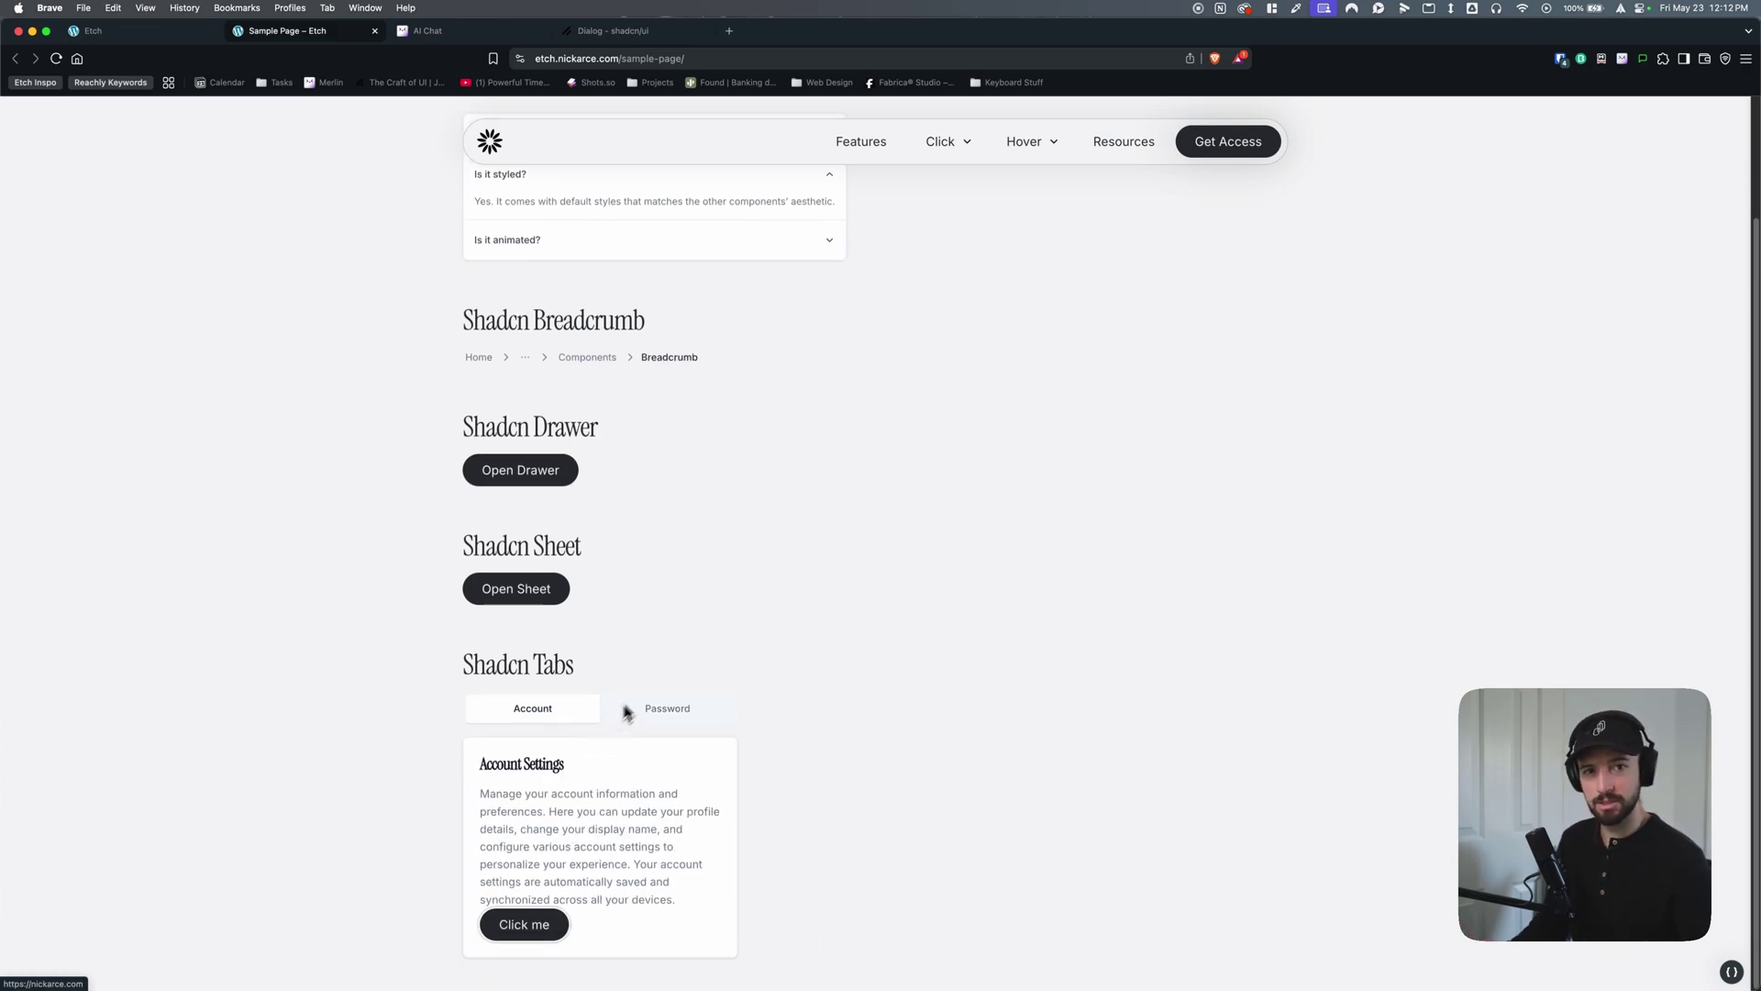
pyautogui.scroll(2, 692, 715)
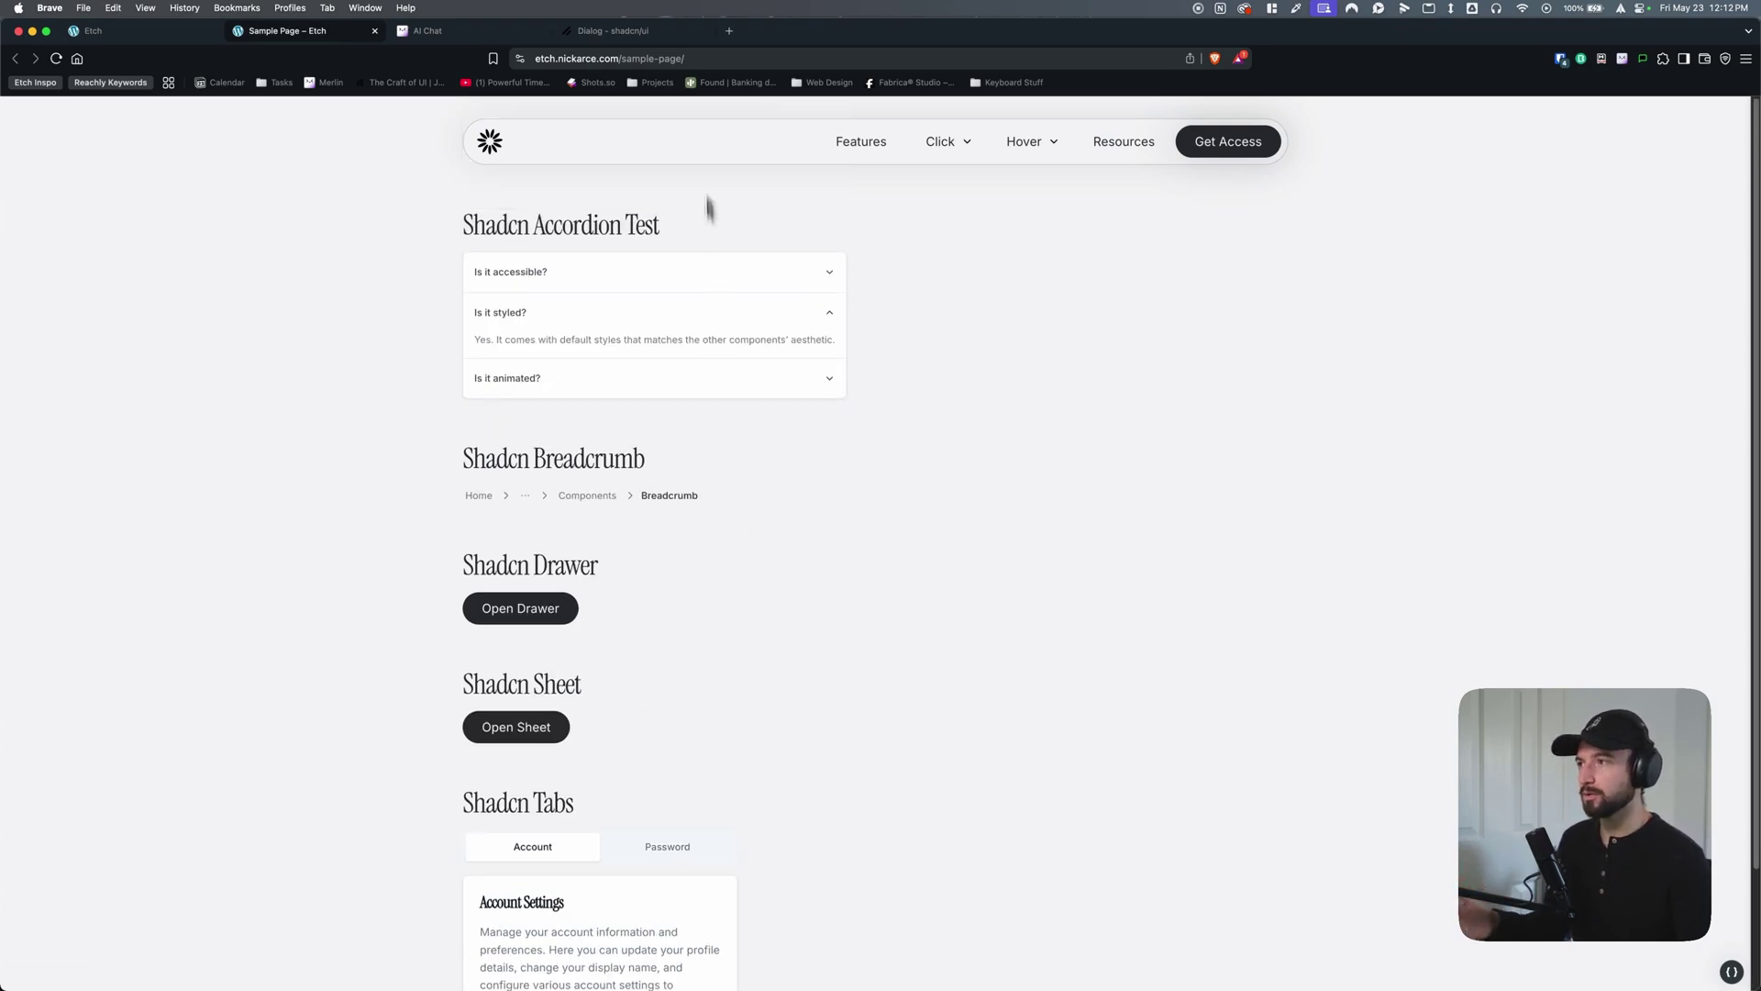
# Preview the Edit profile Dialog example in the shadcn docs, opening and closing it.
pyautogui.click(612, 30)
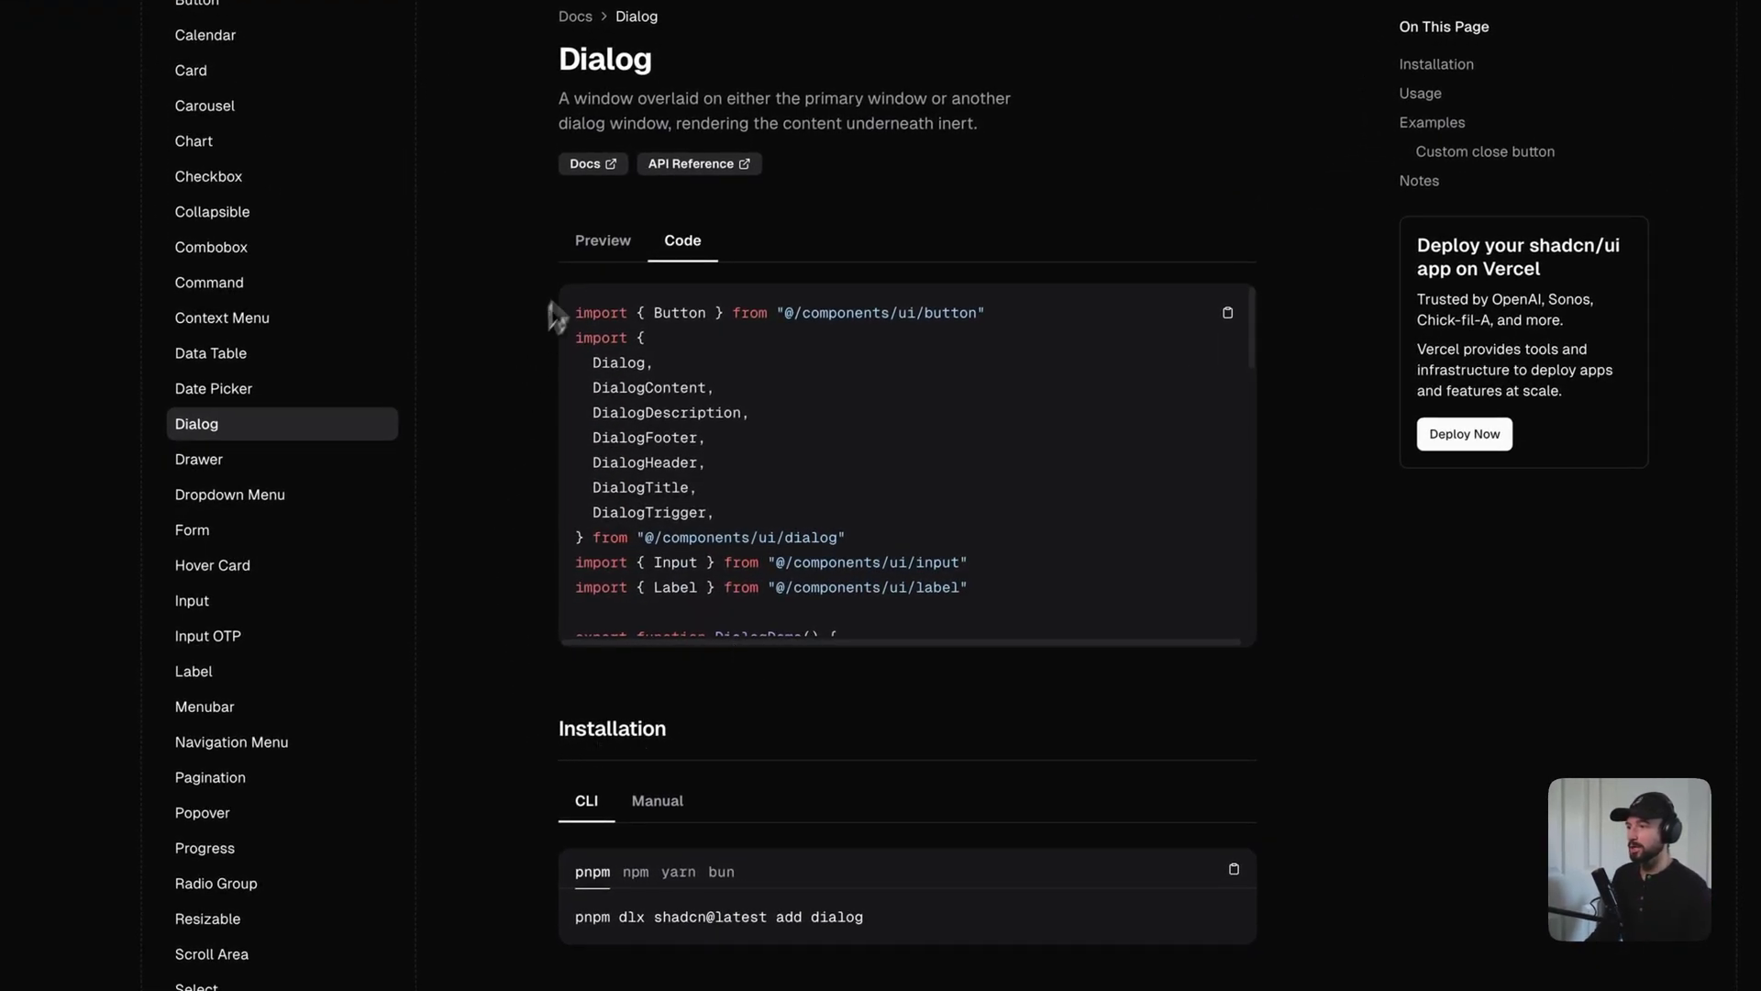
pyautogui.click(605, 246)
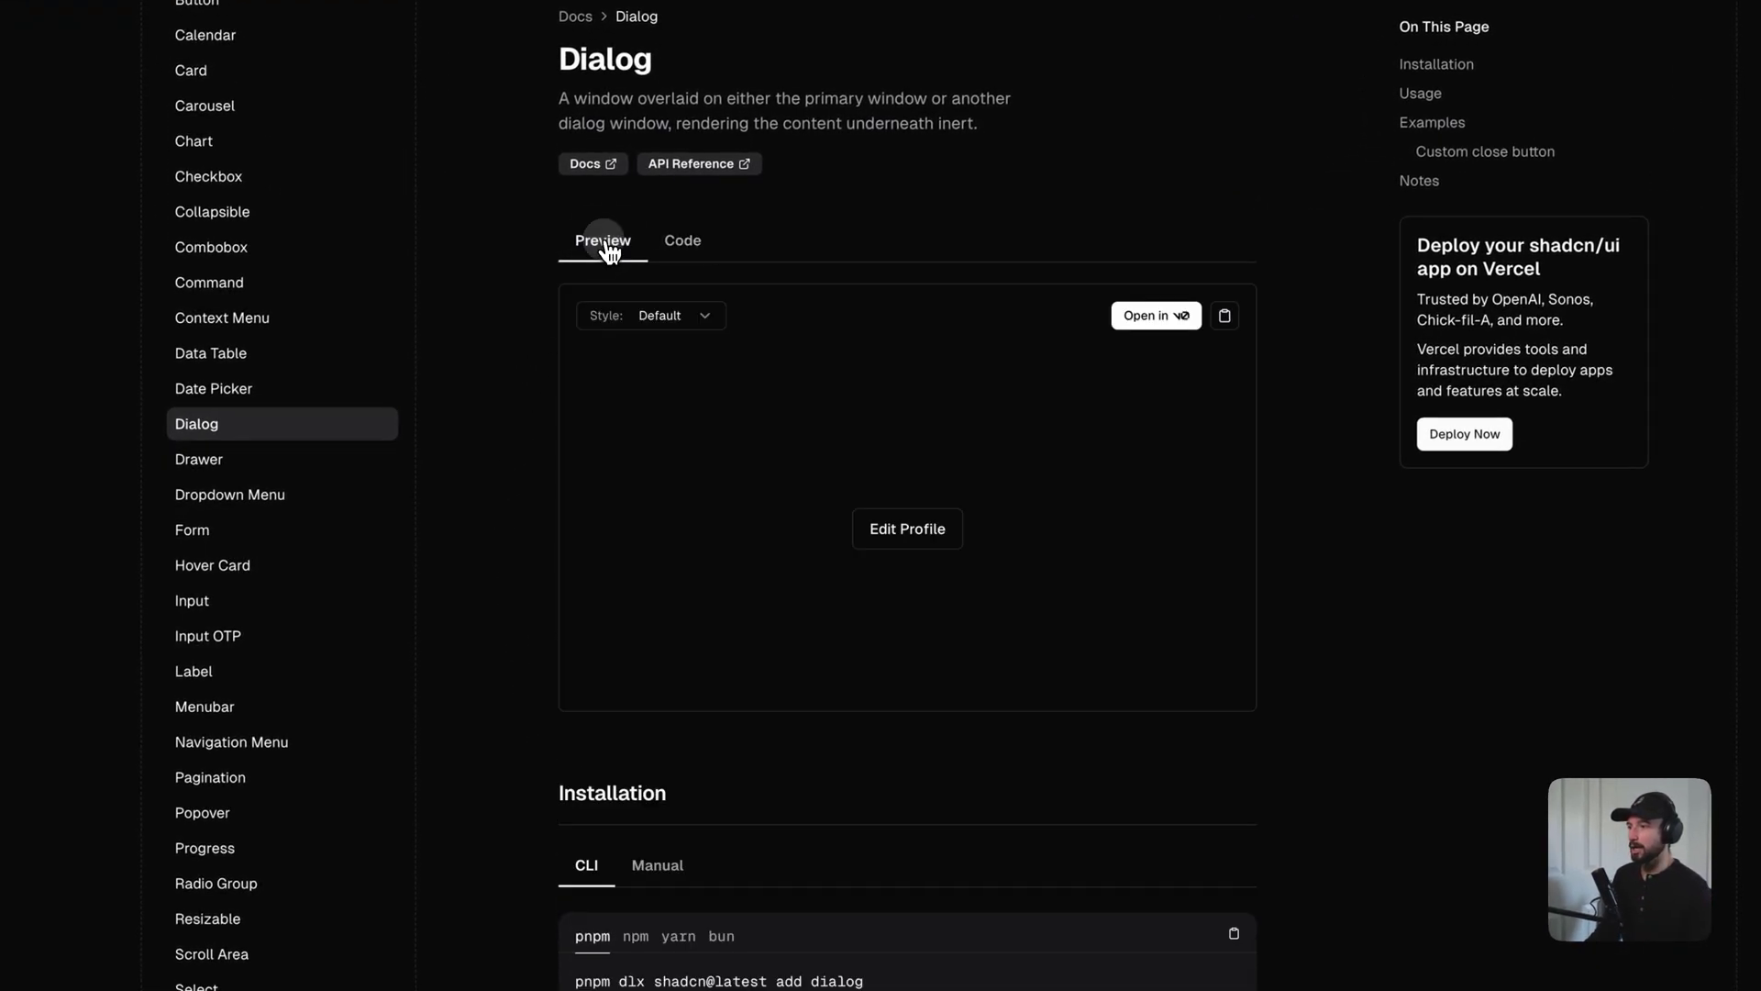
pyautogui.click(915, 534)
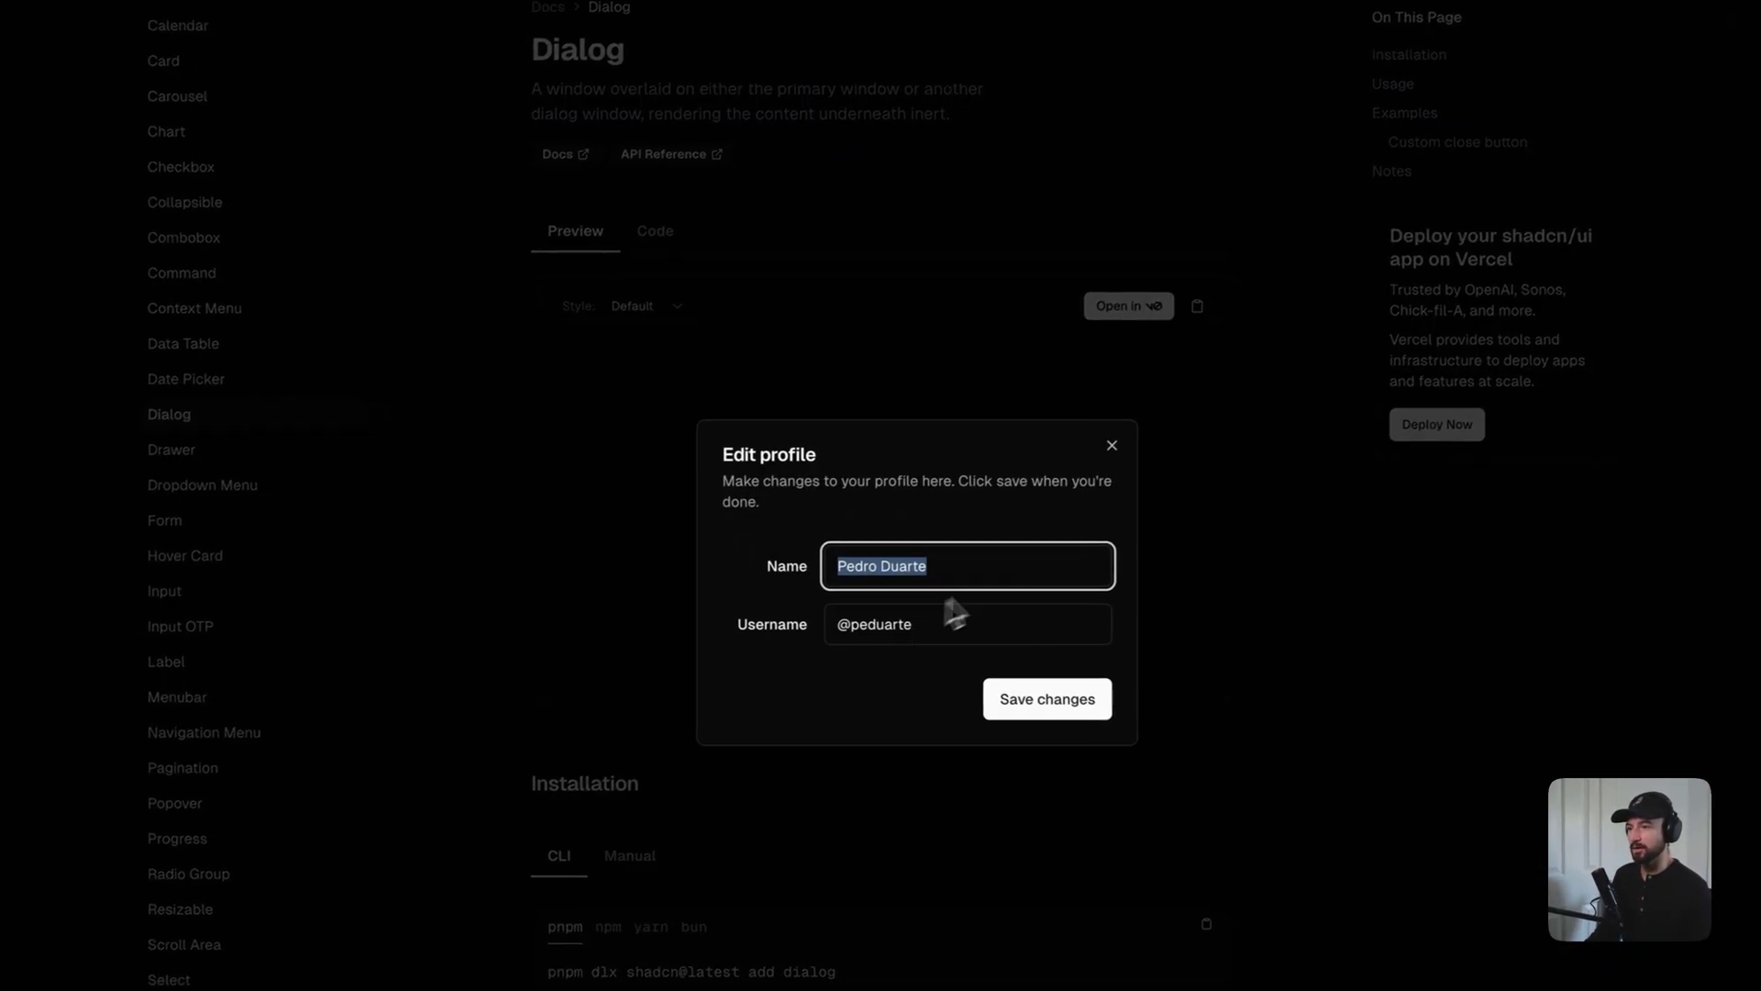
pyautogui.click(1135, 461)
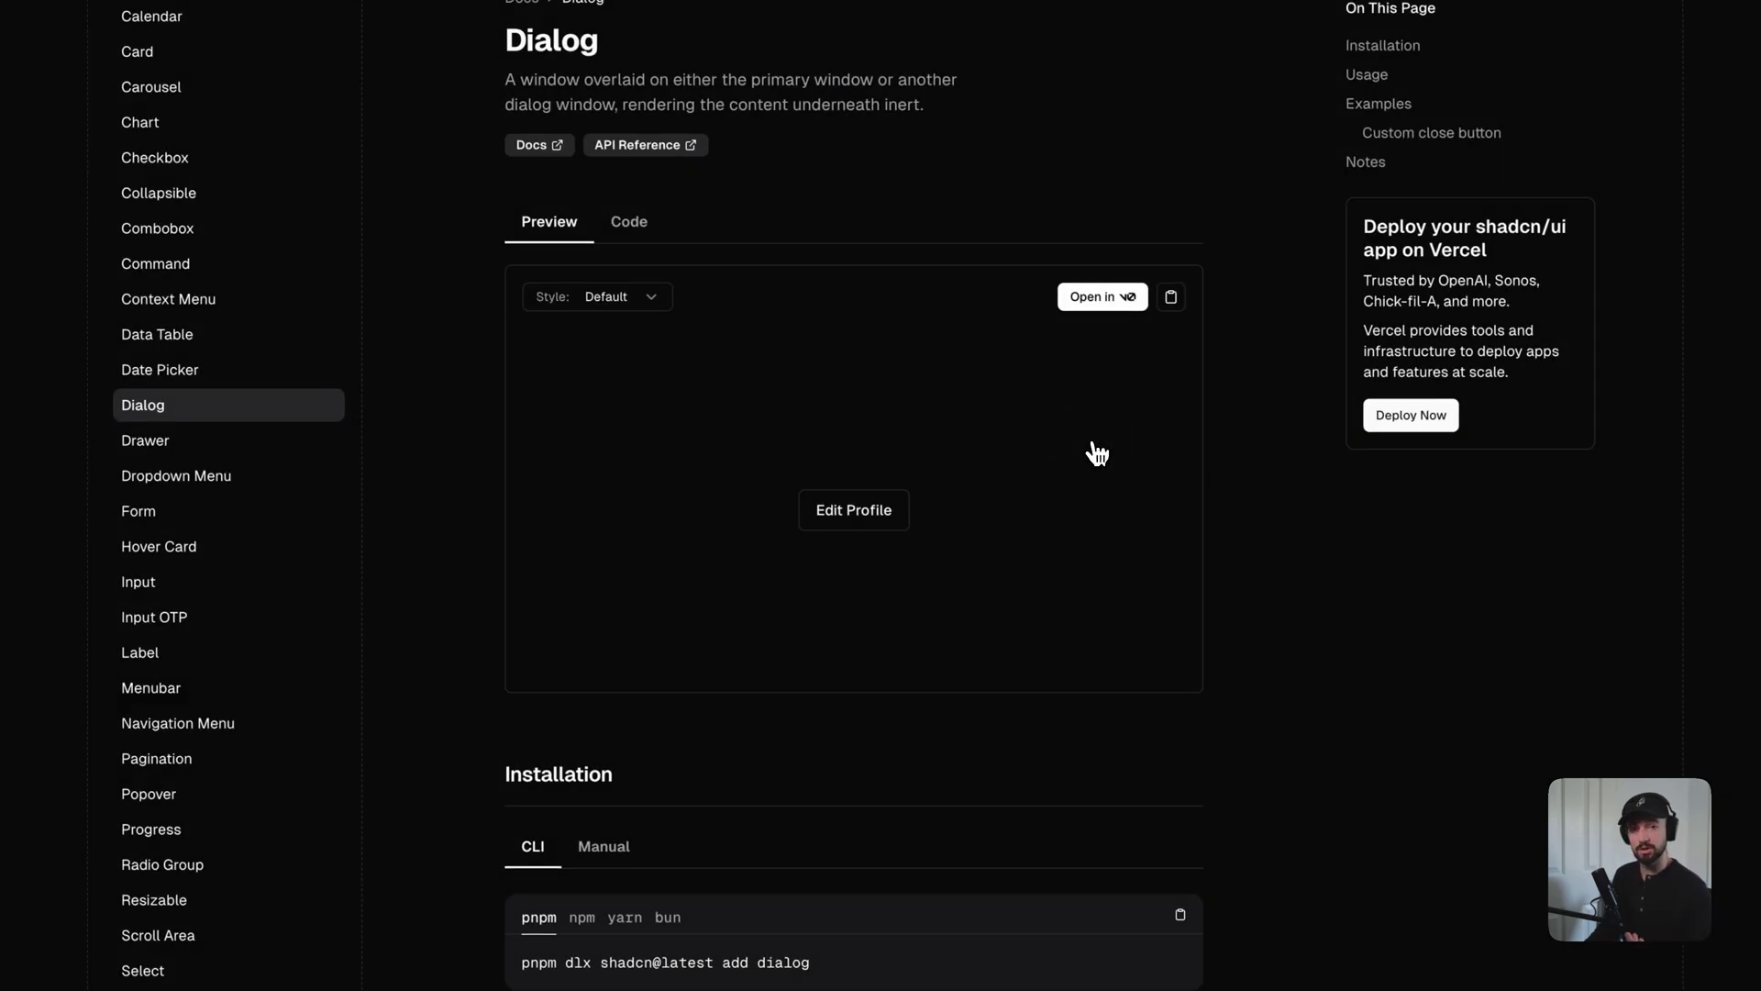
# Copy the Dialog example's source code from its Code view and go to the Merlin AI chat.
pyautogui.click(640, 231)
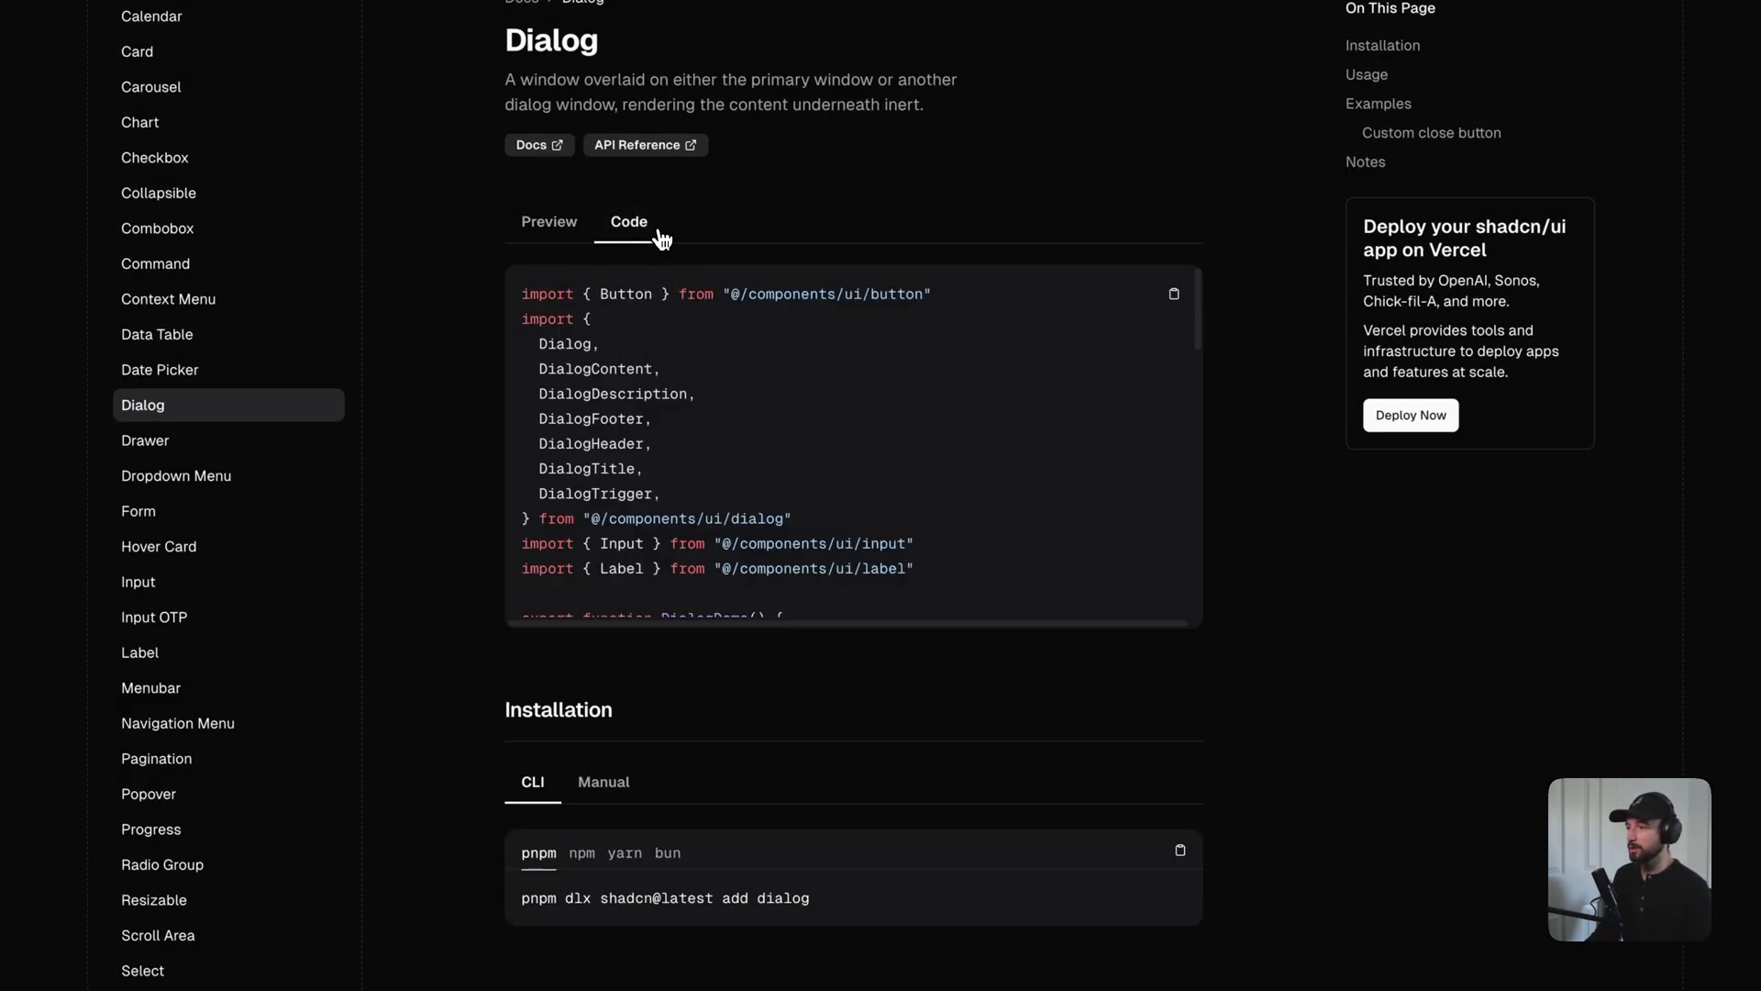
pyautogui.click(1174, 294)
pyautogui.click(444, 12)
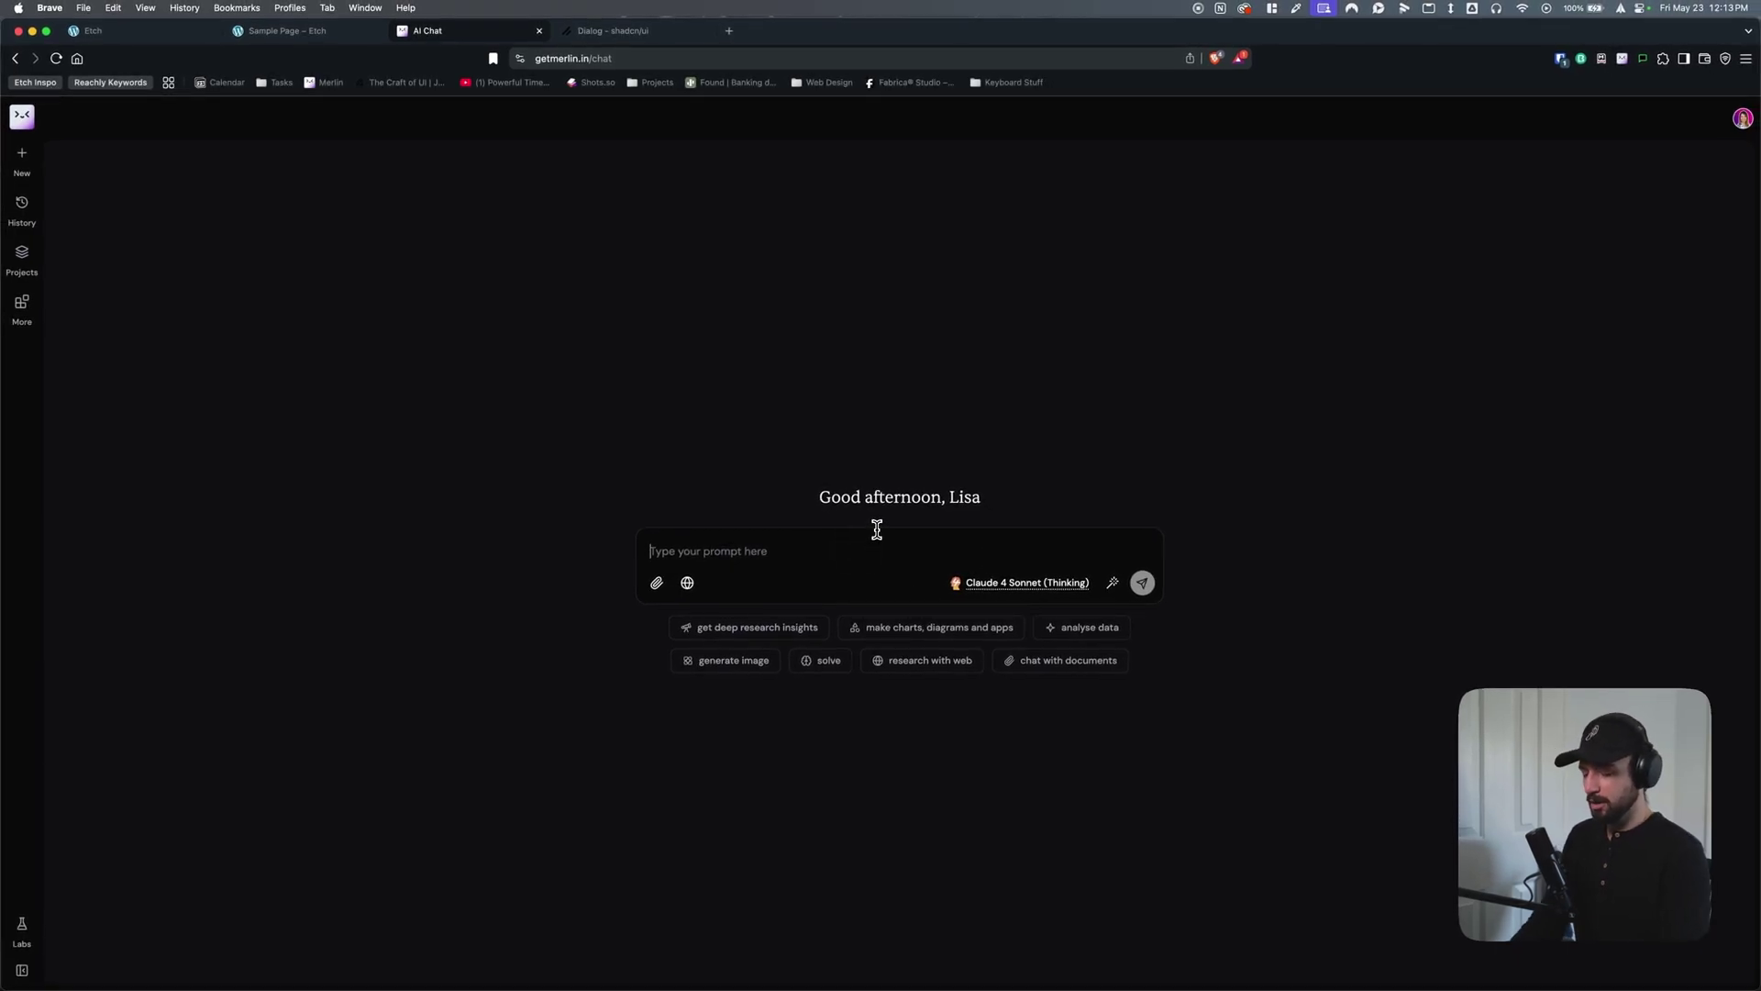
# Write a prompt asking for HTML and vanilla JS, no React code, nesting CSS with native CSS nesting, not SCSS.
pyautogui.write('create ')
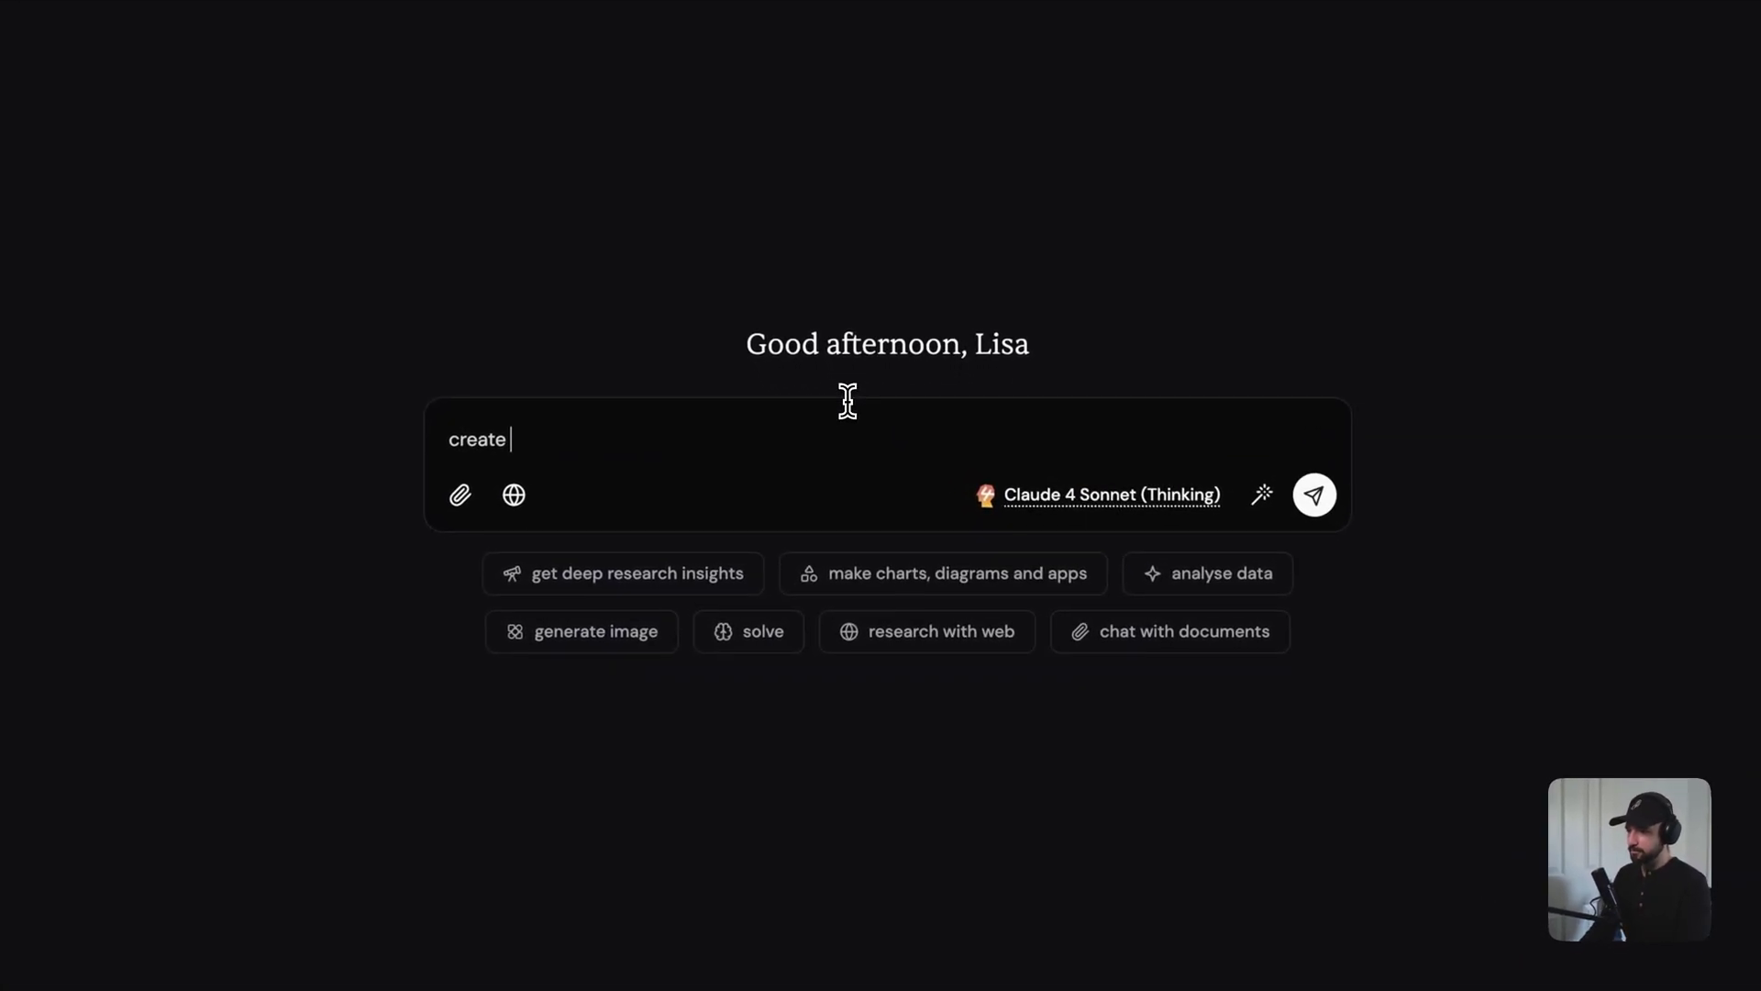
pyautogui.write('this shadcn')
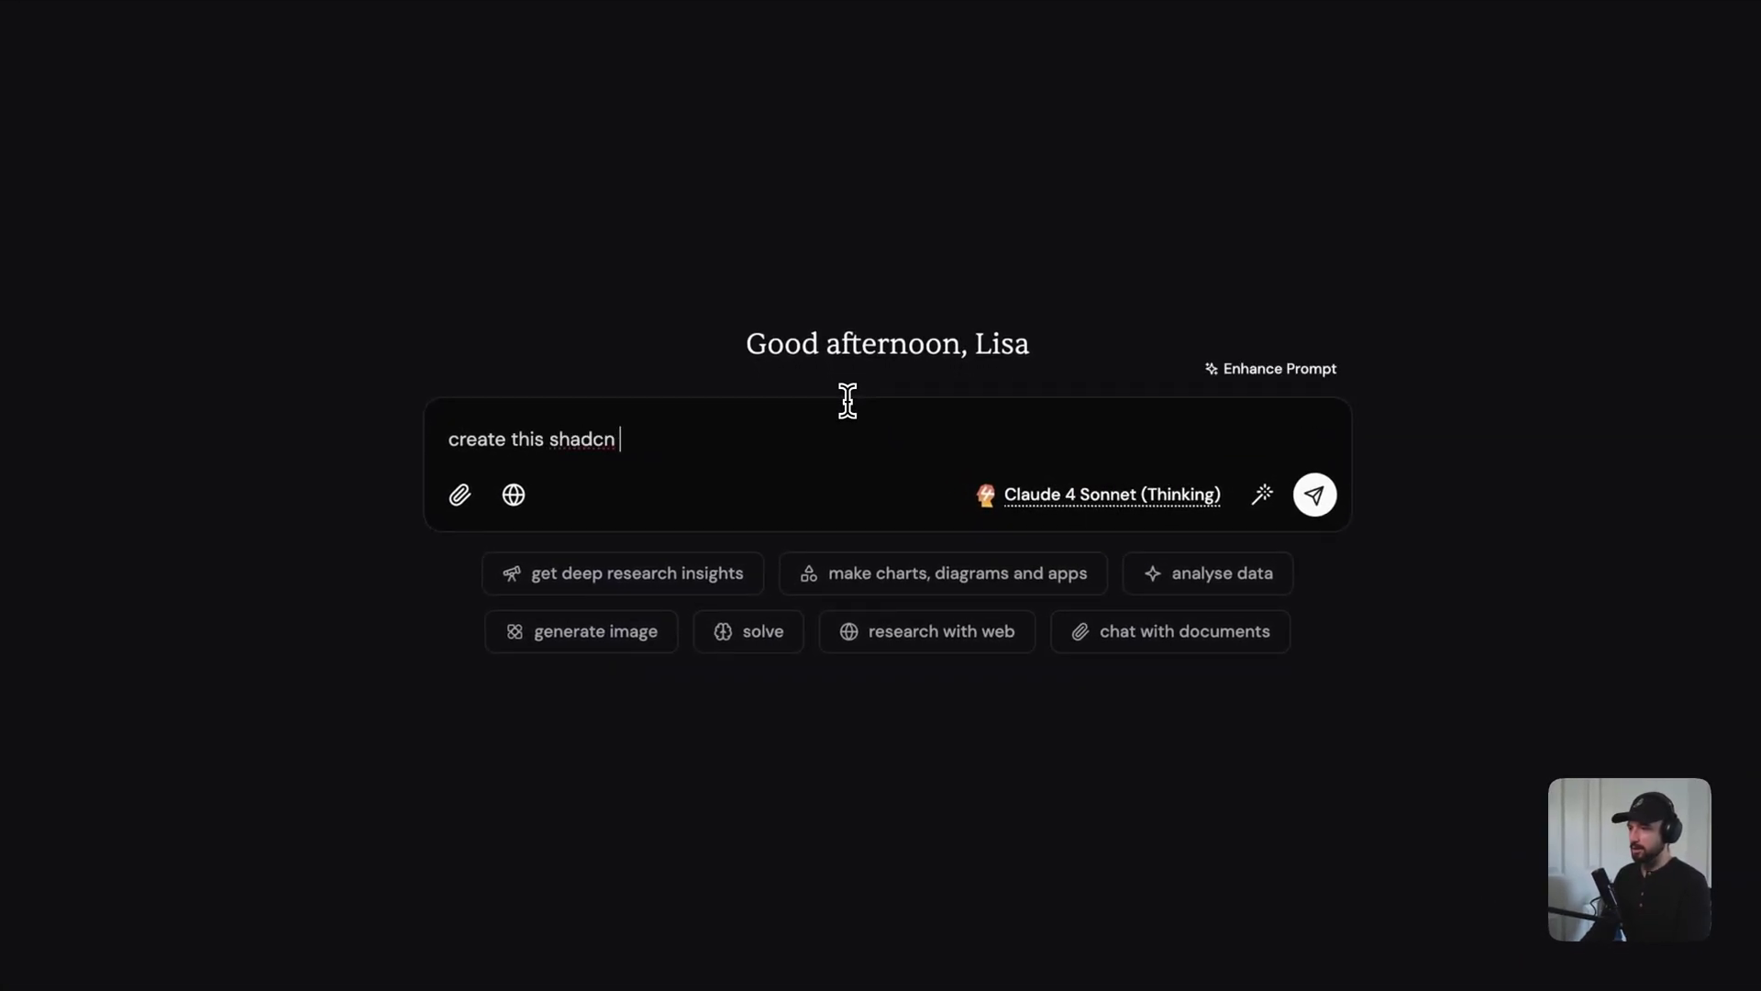
pyautogui.press('BackSpace')
pyautogui.press('BackSpace')
pyautogui.press('BackSpace')
pyautogui.press('BackSpace')
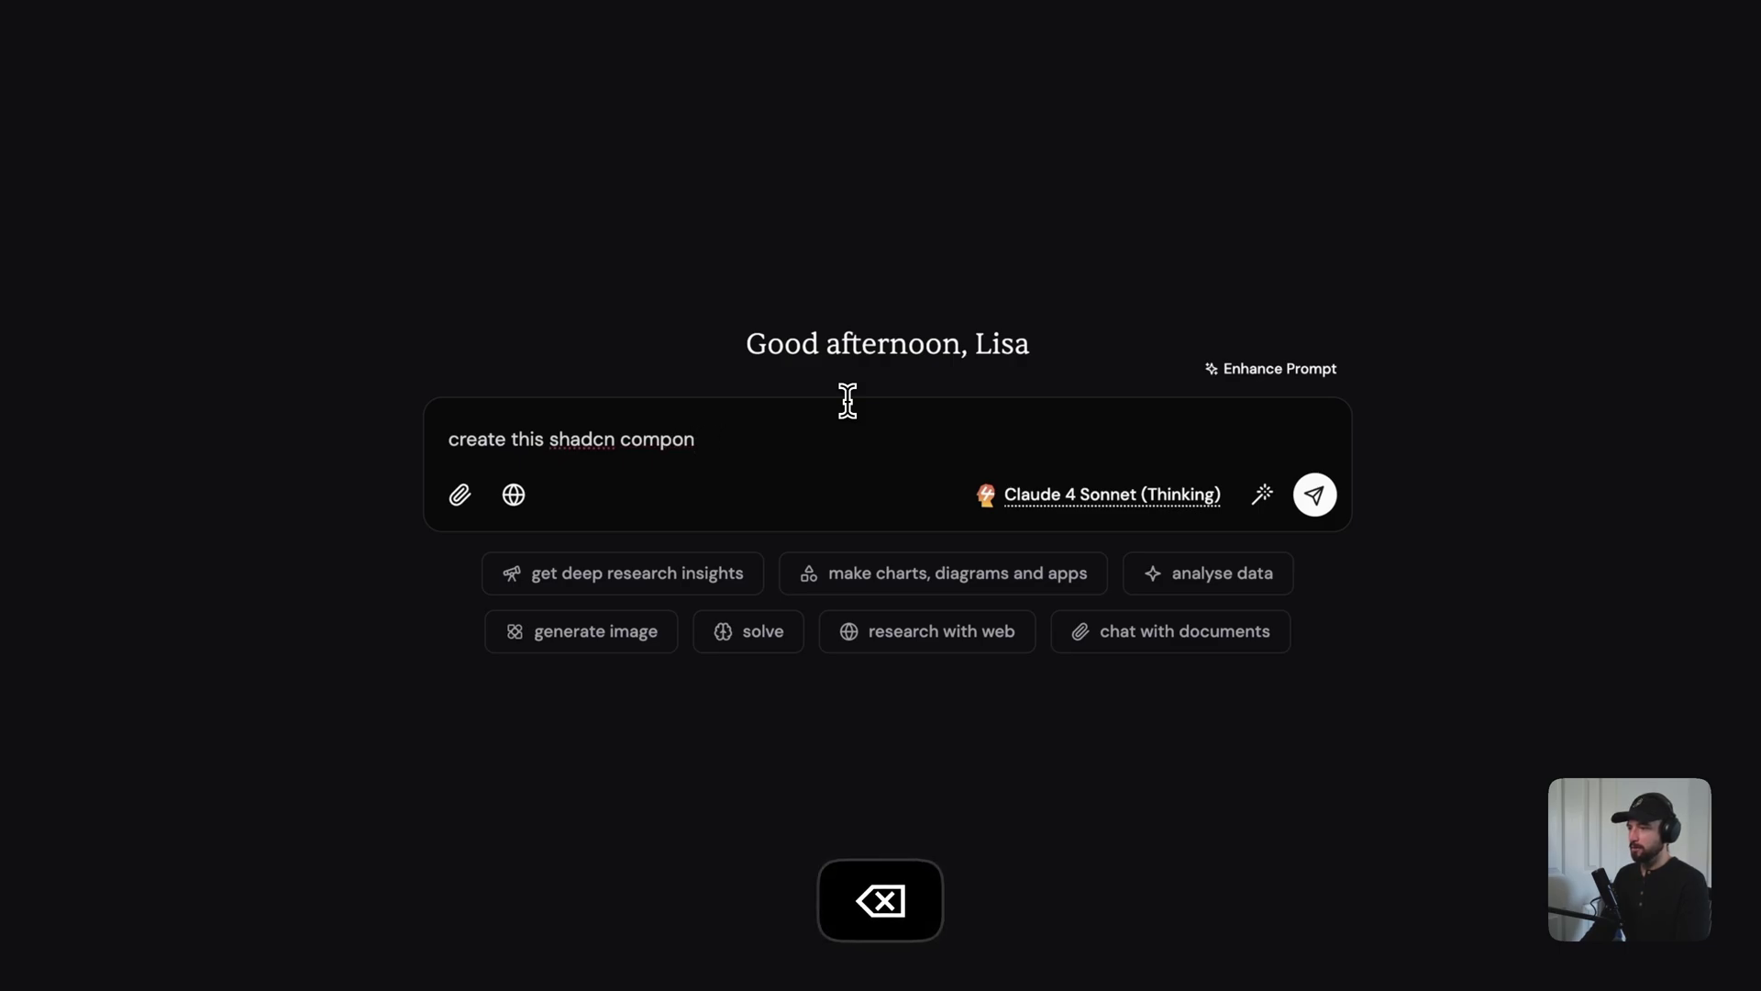
pyautogui.press('BackSpace')
pyautogui.press('BackSpace')
pyautogui.press('BackSpace')
pyautogui.write('t of html and vanilla js')
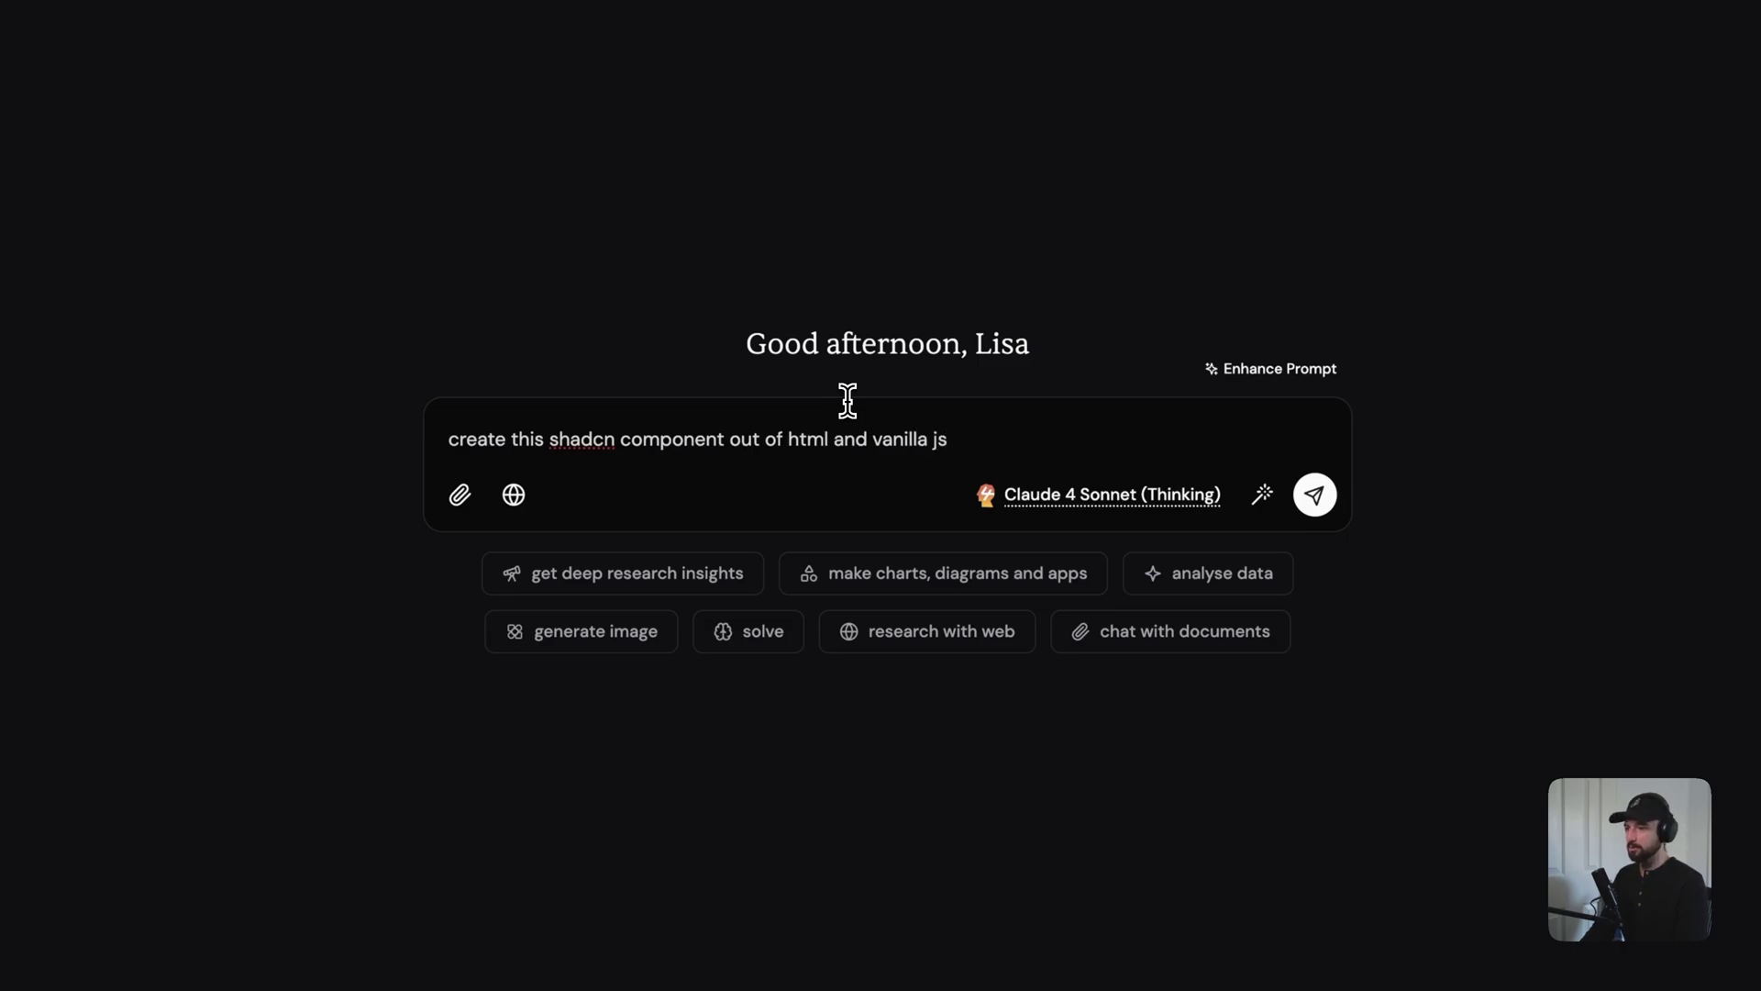
pyautogui.write('. Ma')
pyautogui.press('BackSpace')
pyautogui.press('BackSpace')
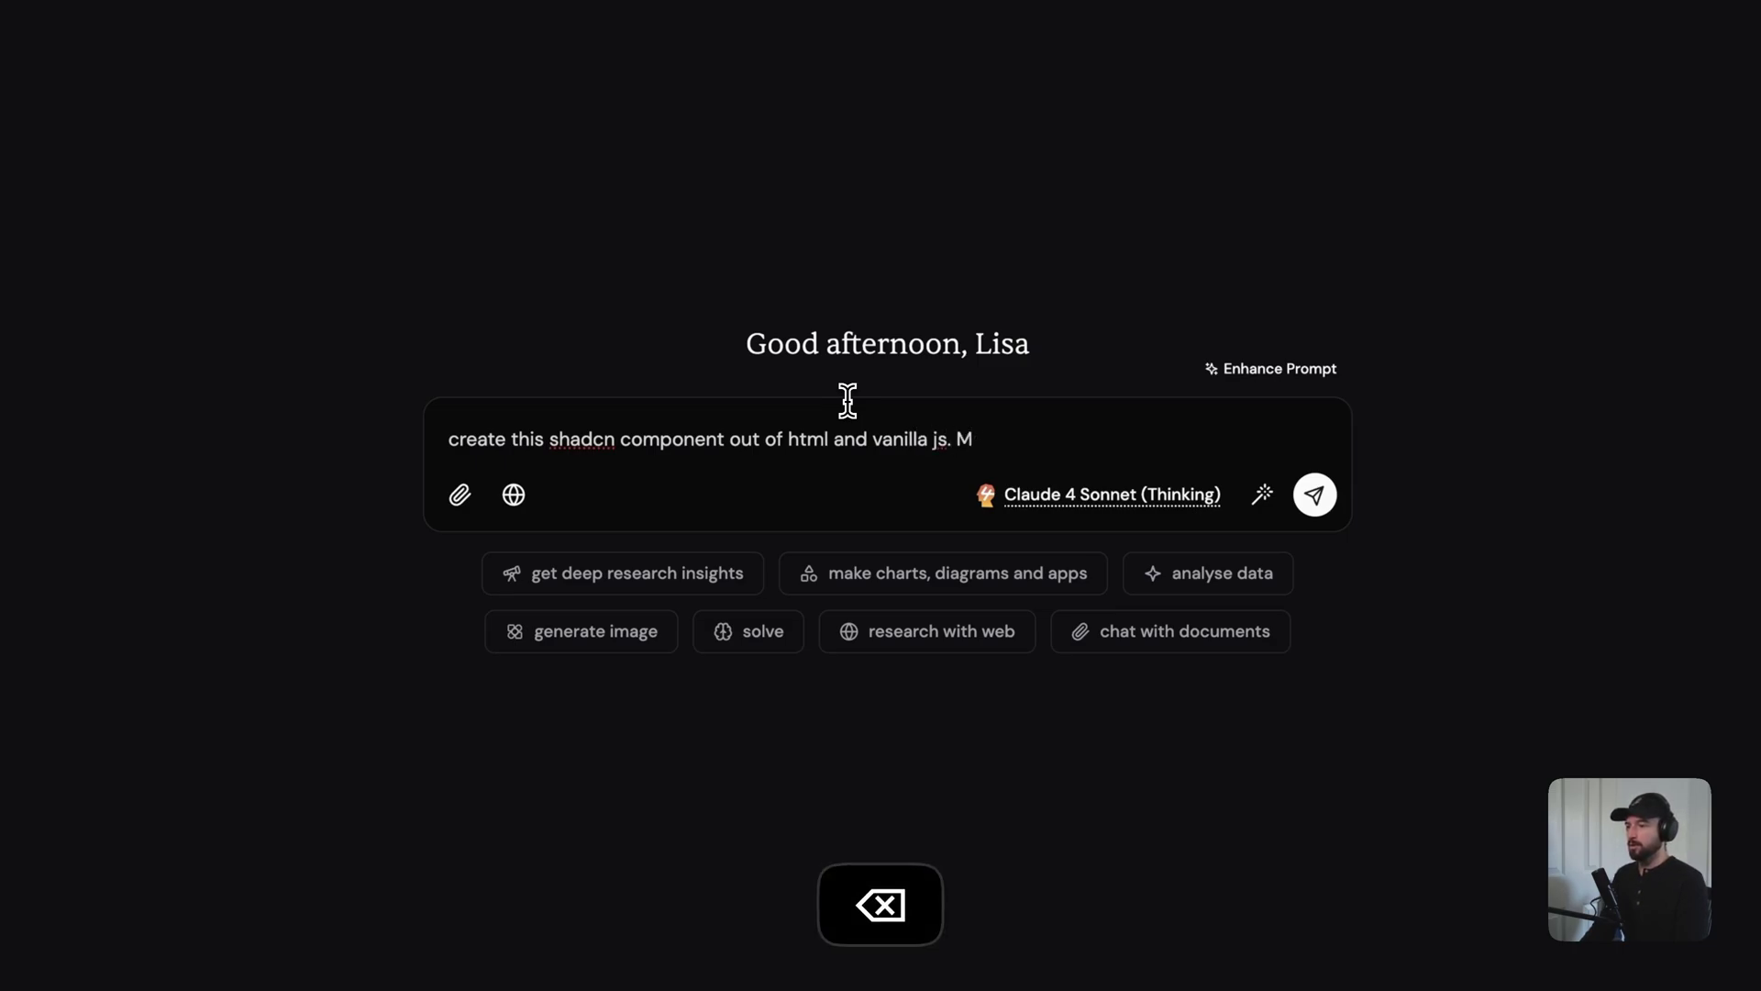
pyautogui.write('do not give me react code.')
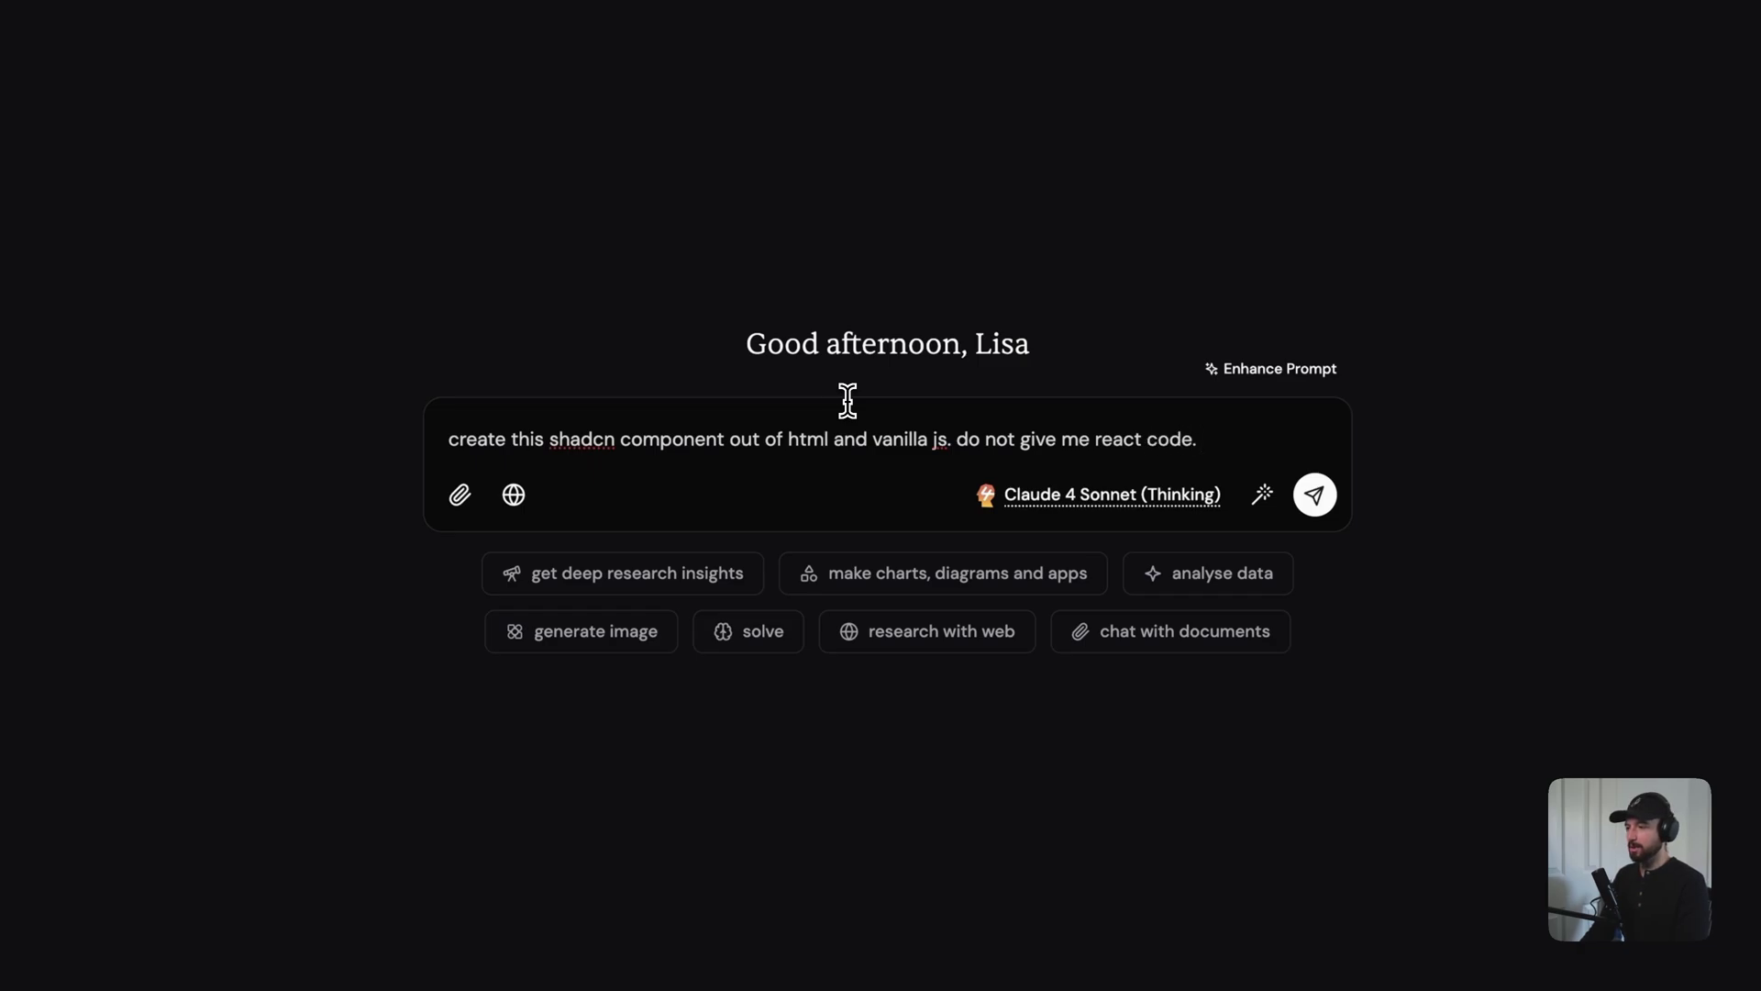
pyautogui.write(' P')
pyautogui.press('BackSpace')
pyautogui.write('Nest ')
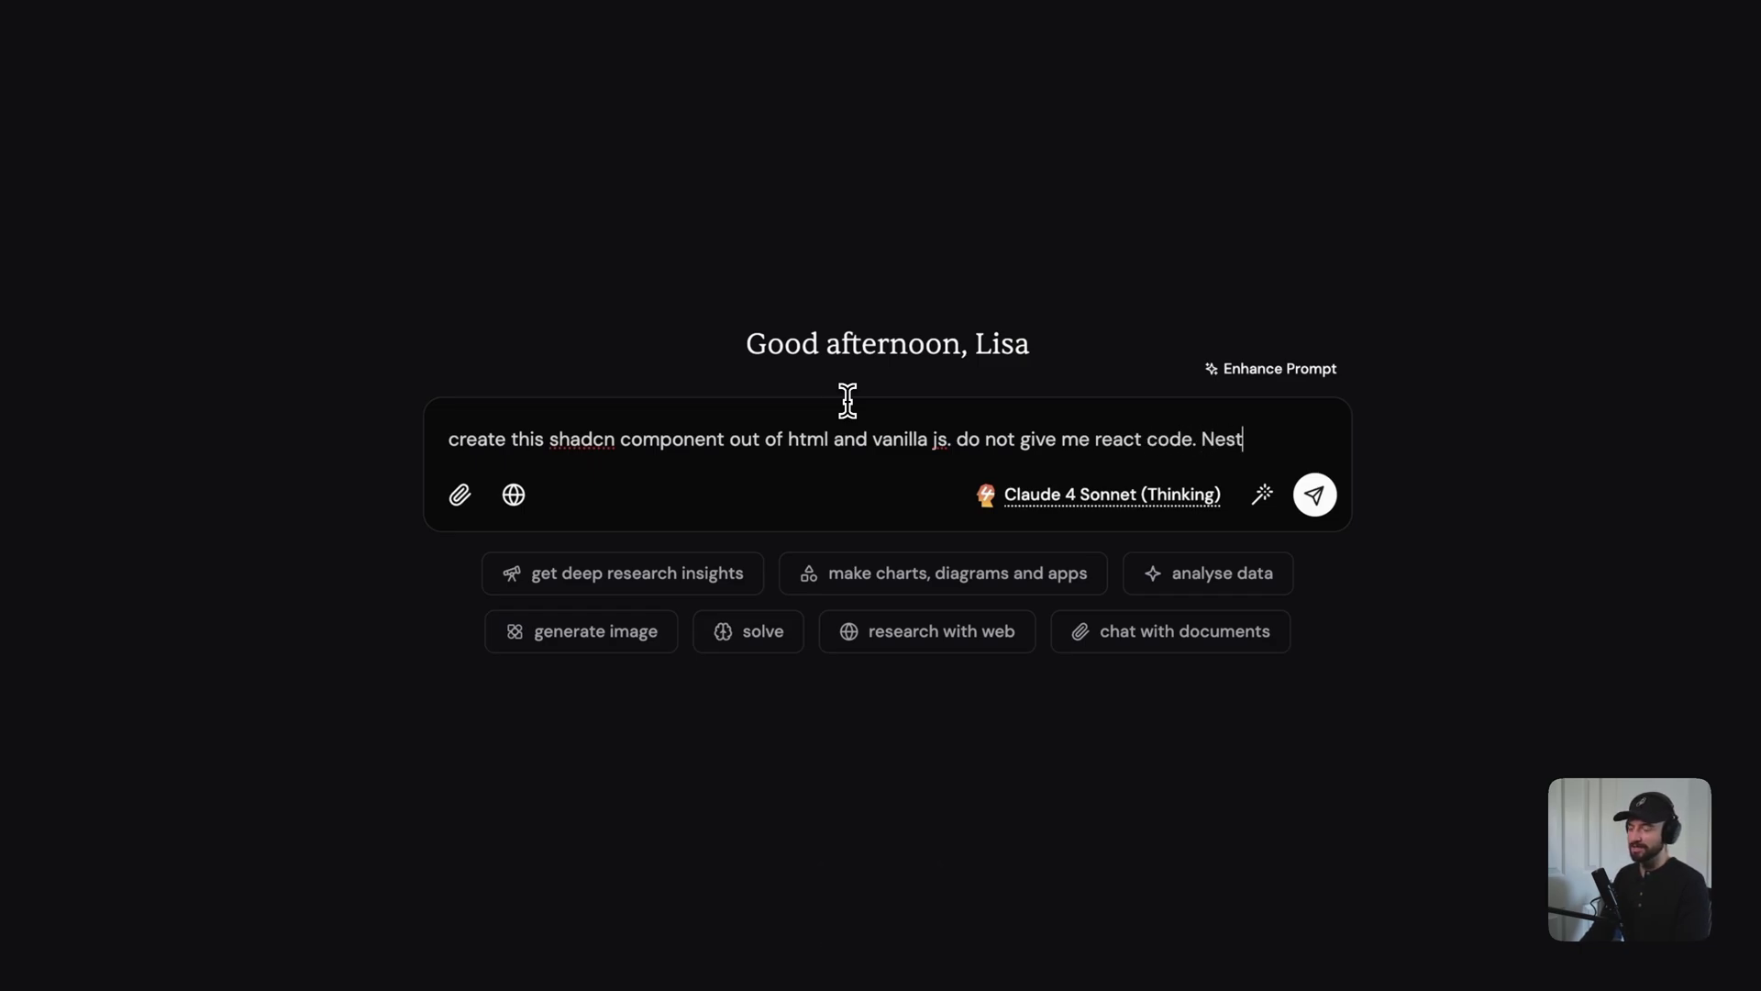
pyautogui.write(' the css inside of the parent selector u')
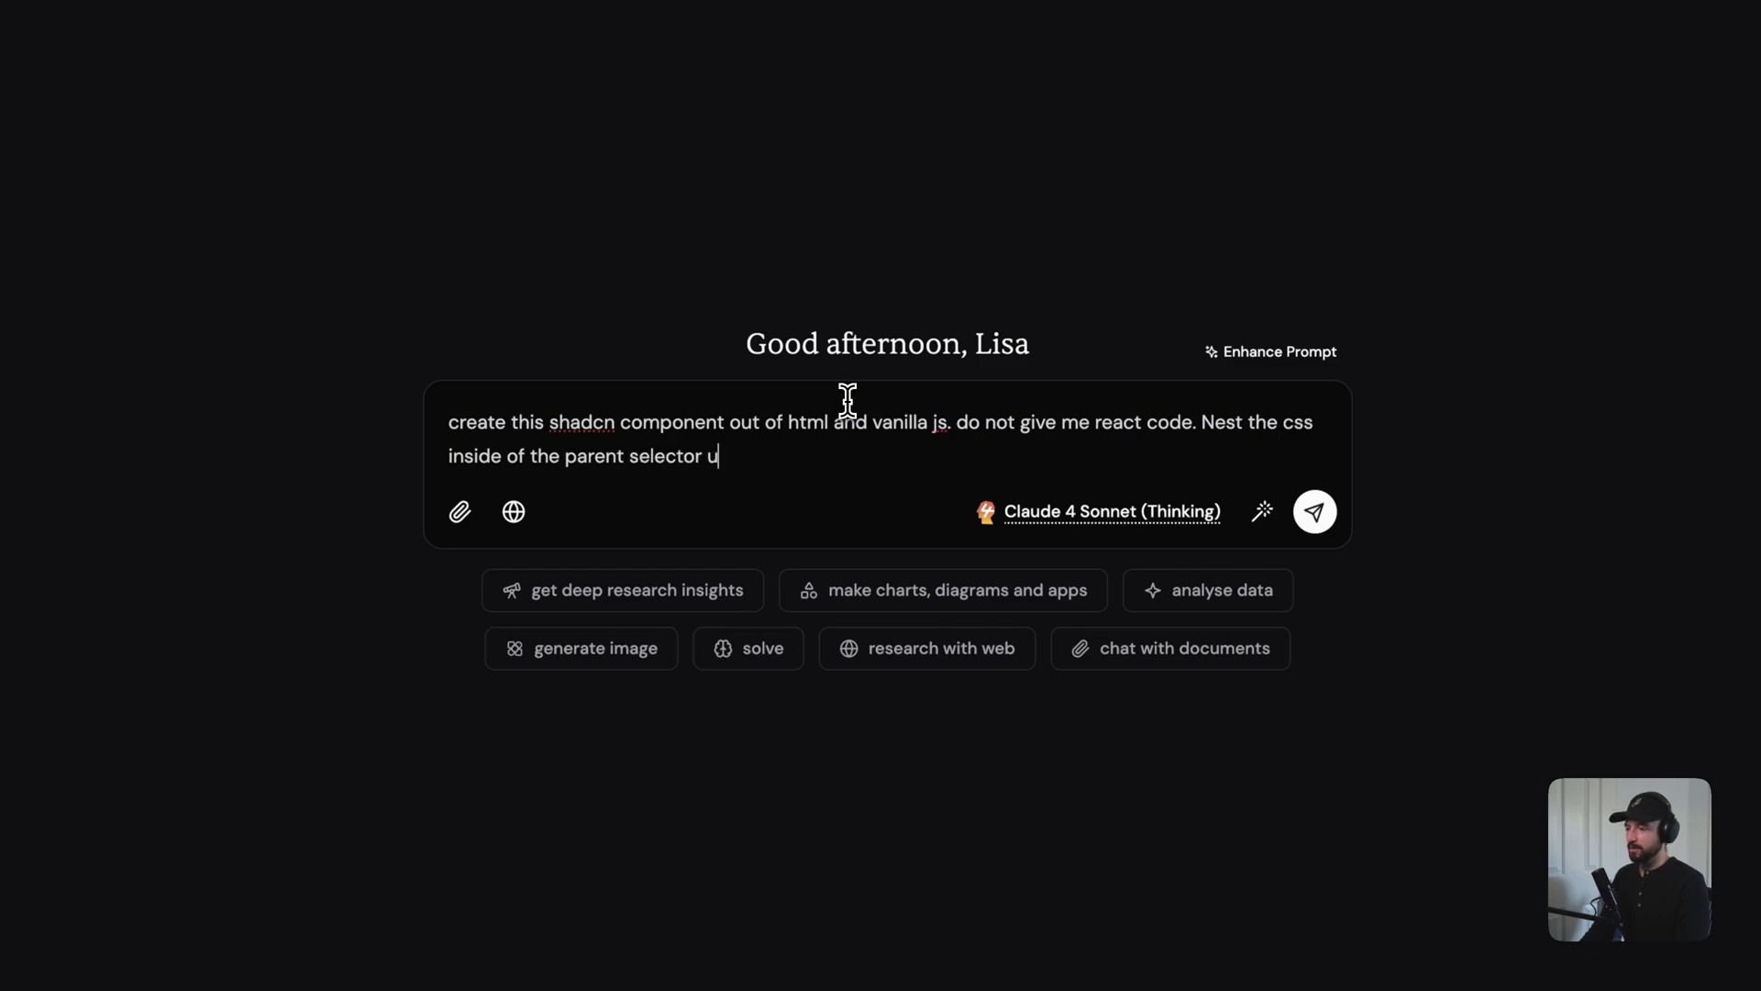
pyautogui.press('BackSpace')
pyautogui.press('BackSpace')
pyautogui.press('BackSpace')
pyautogui.press('BackSpace')
pyautogui.write('ing CS')
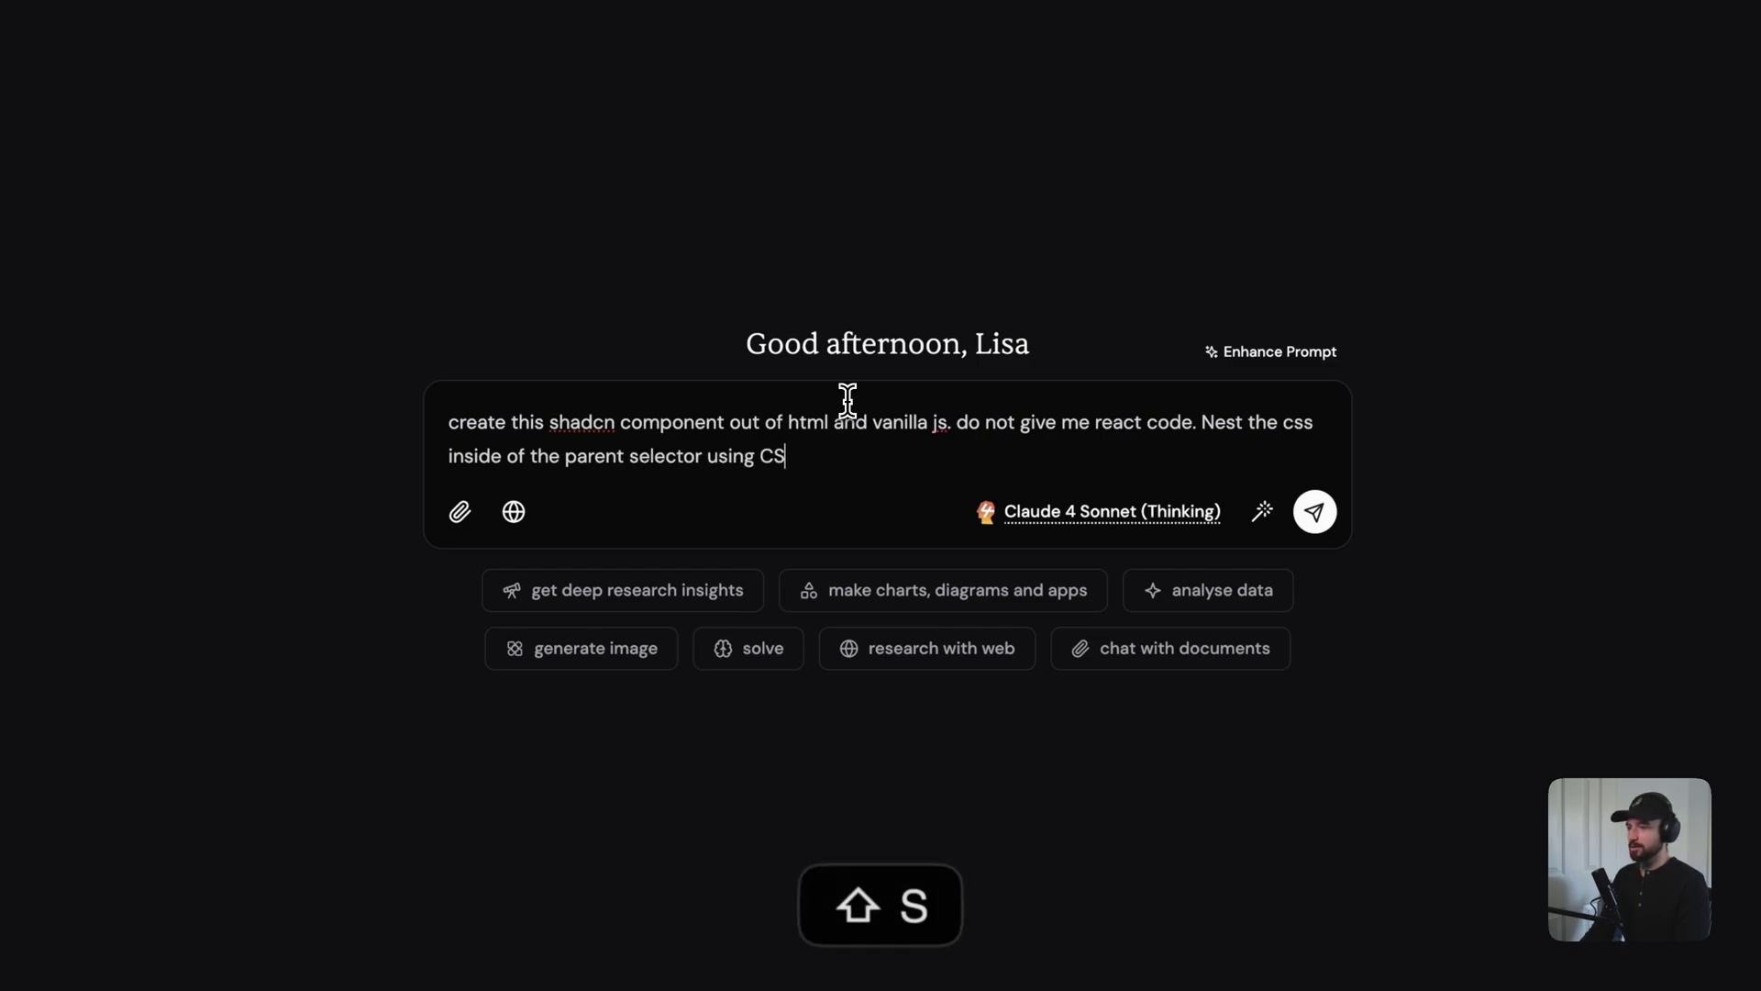
pyautogui.write('S nesting not SCS')
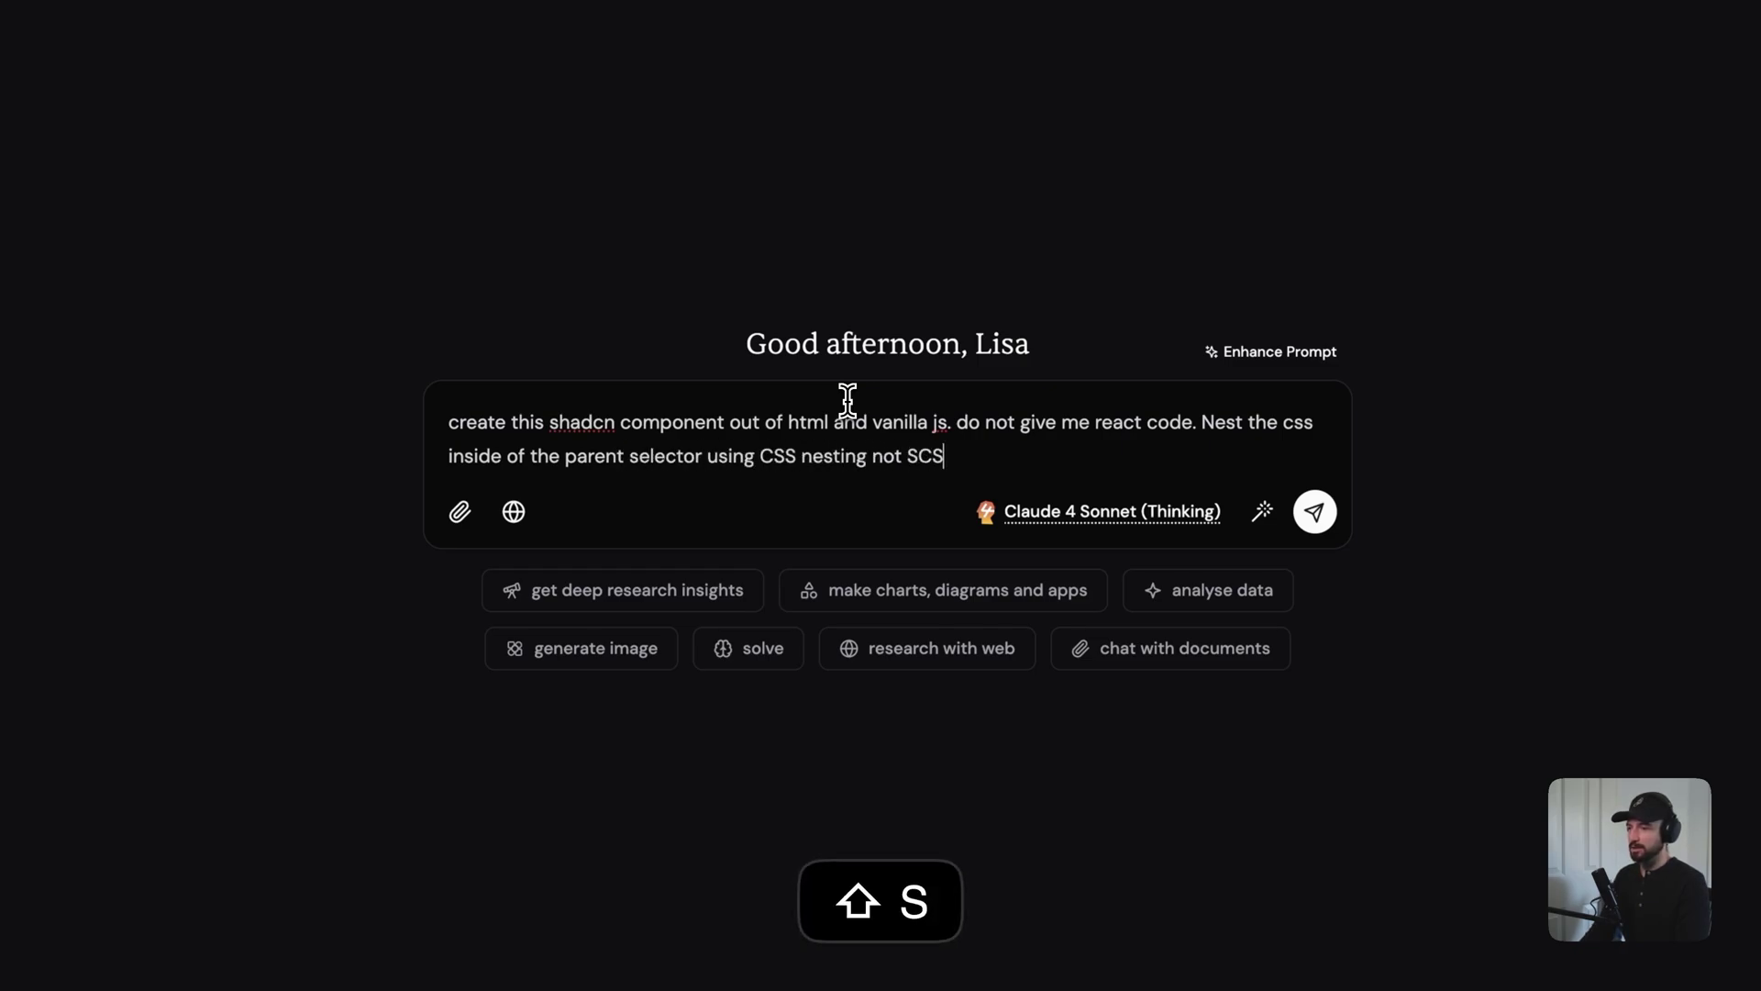
pyautogui.write('S nesting. Maintain accessibility')
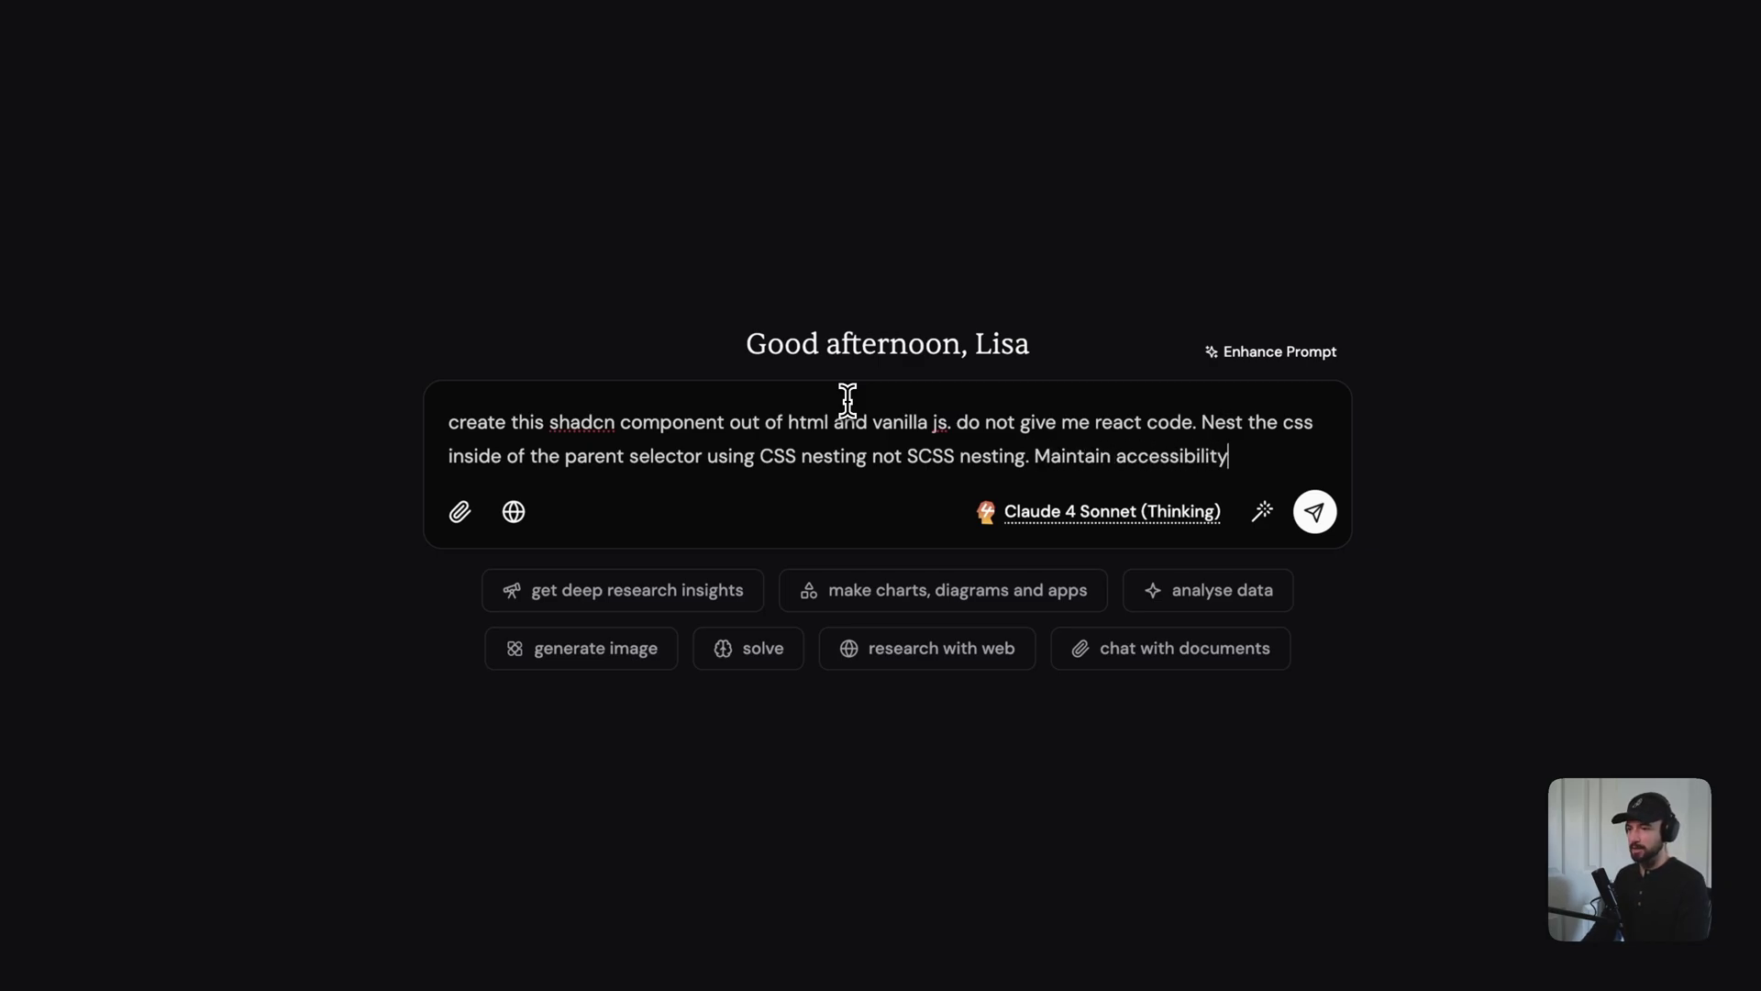
# Paste the shadcn Dialog code on a new line of the prompt and set web search to Off.
pyautogui.hotkey('shift', 'Return')
pyautogui.press('super+v')
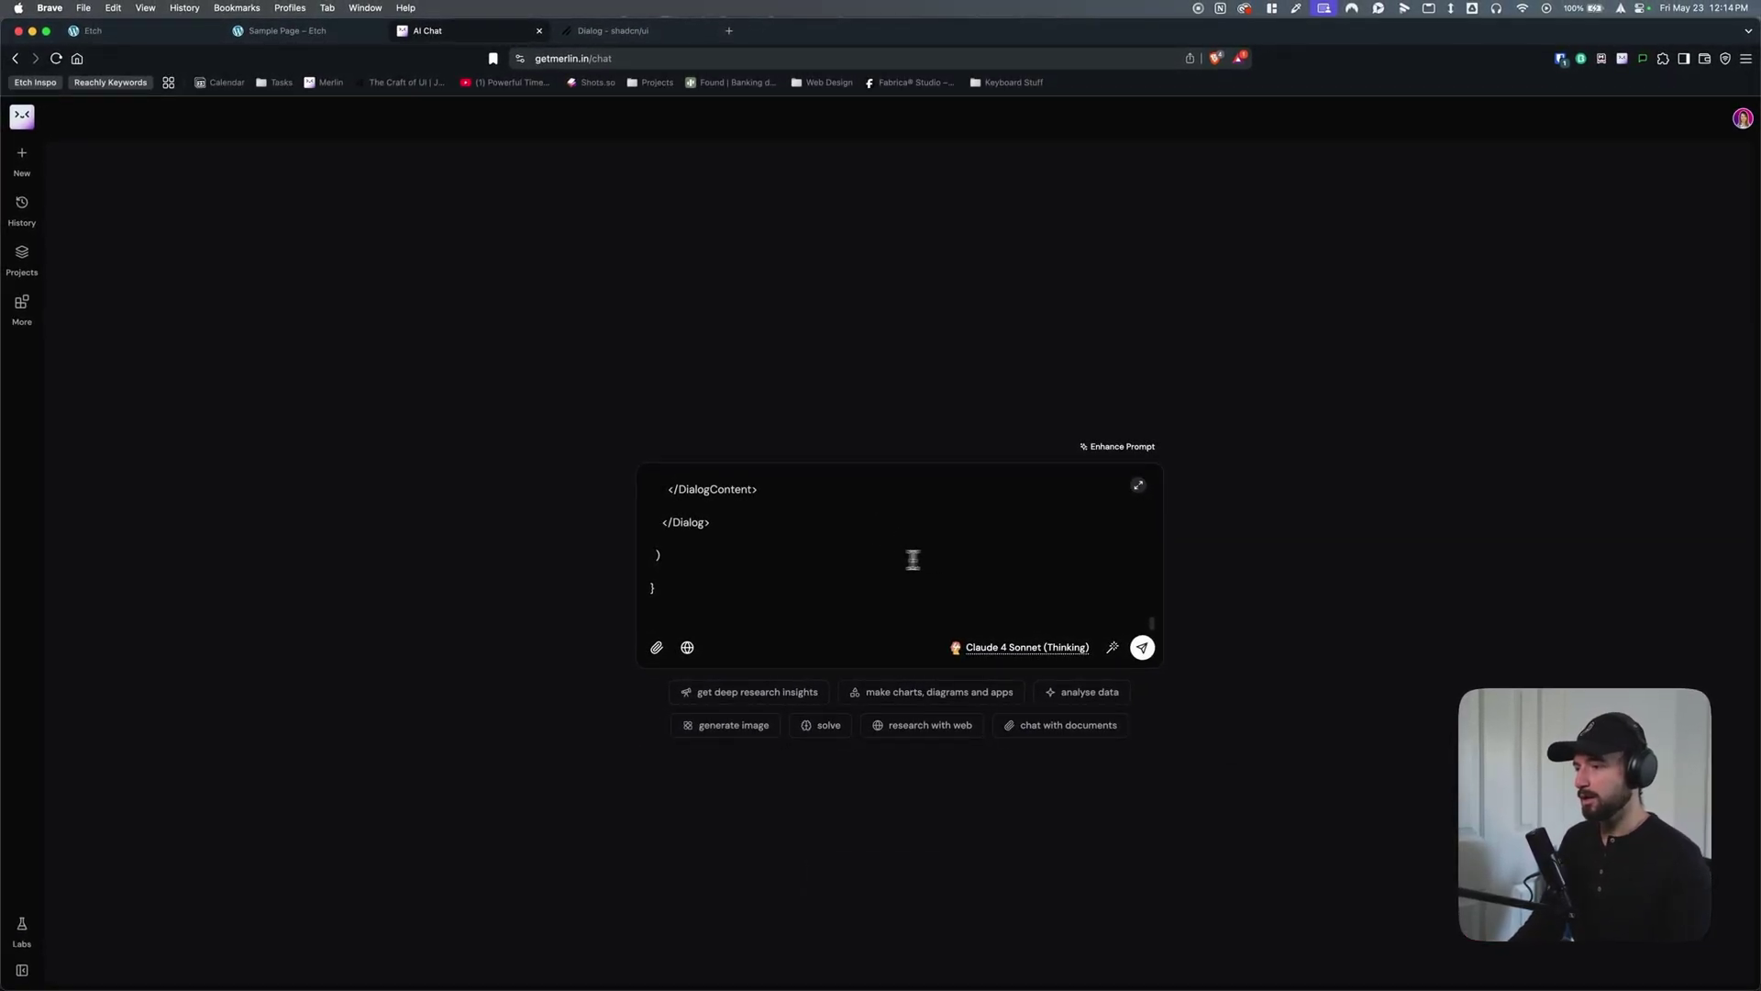
pyautogui.click(688, 649)
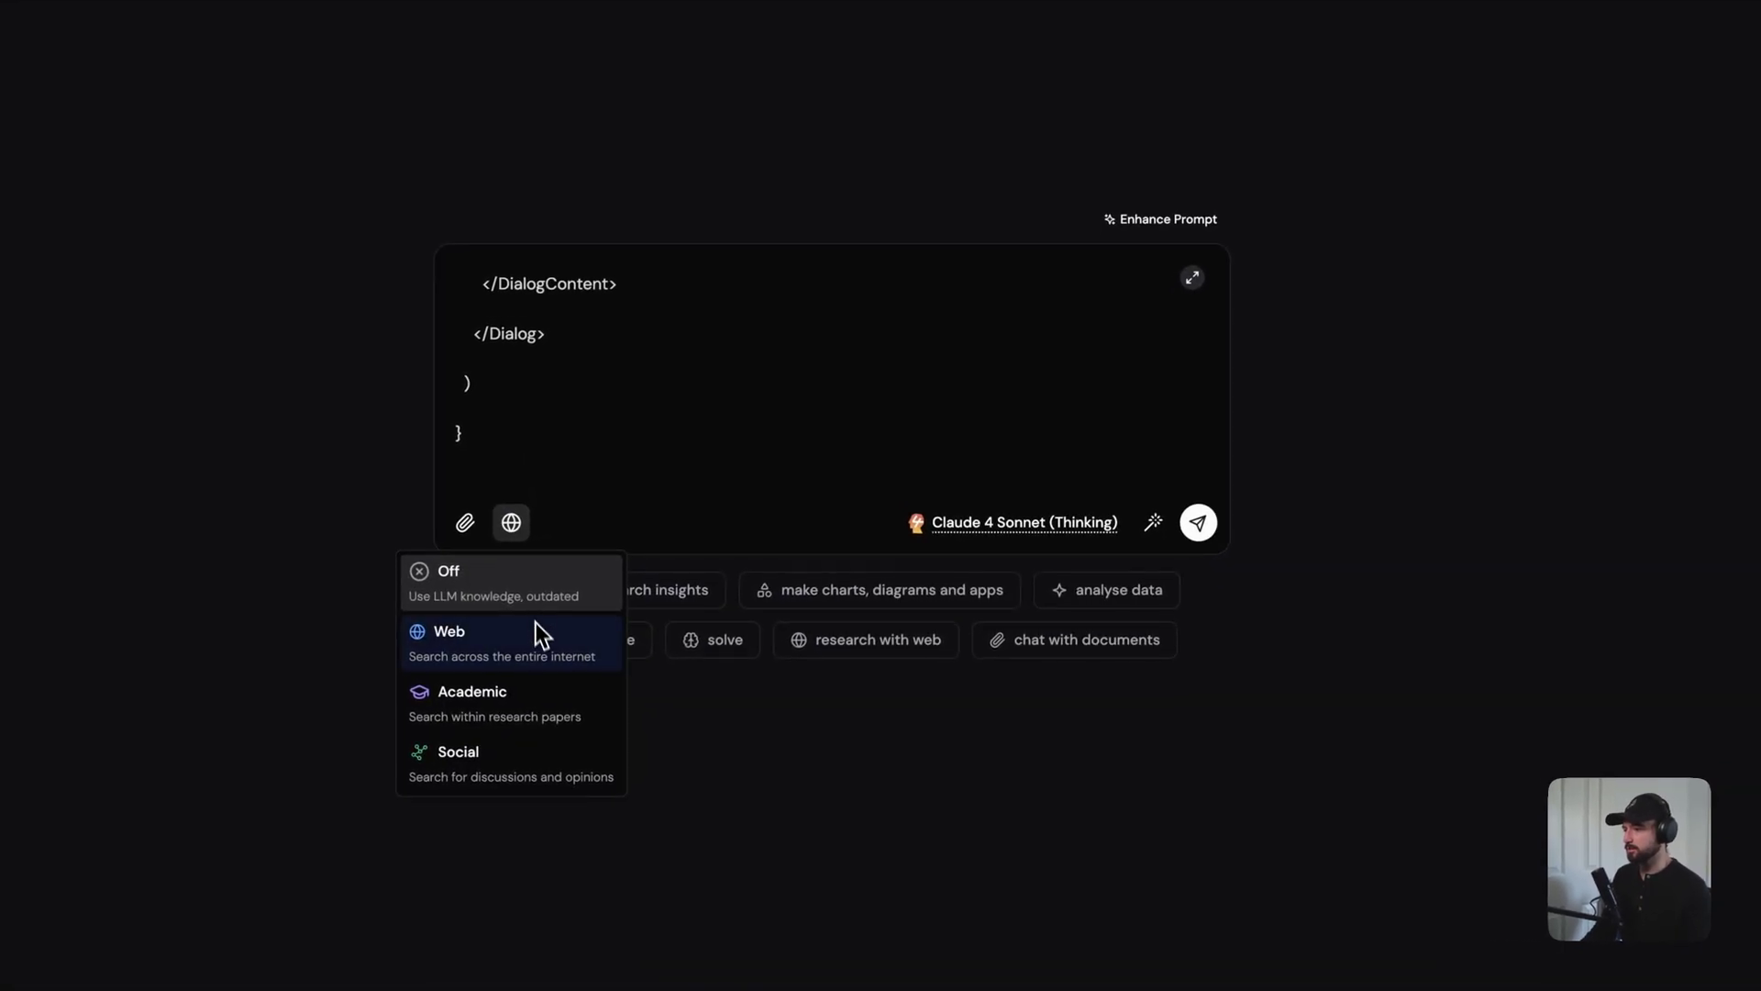
pyautogui.click(523, 591)
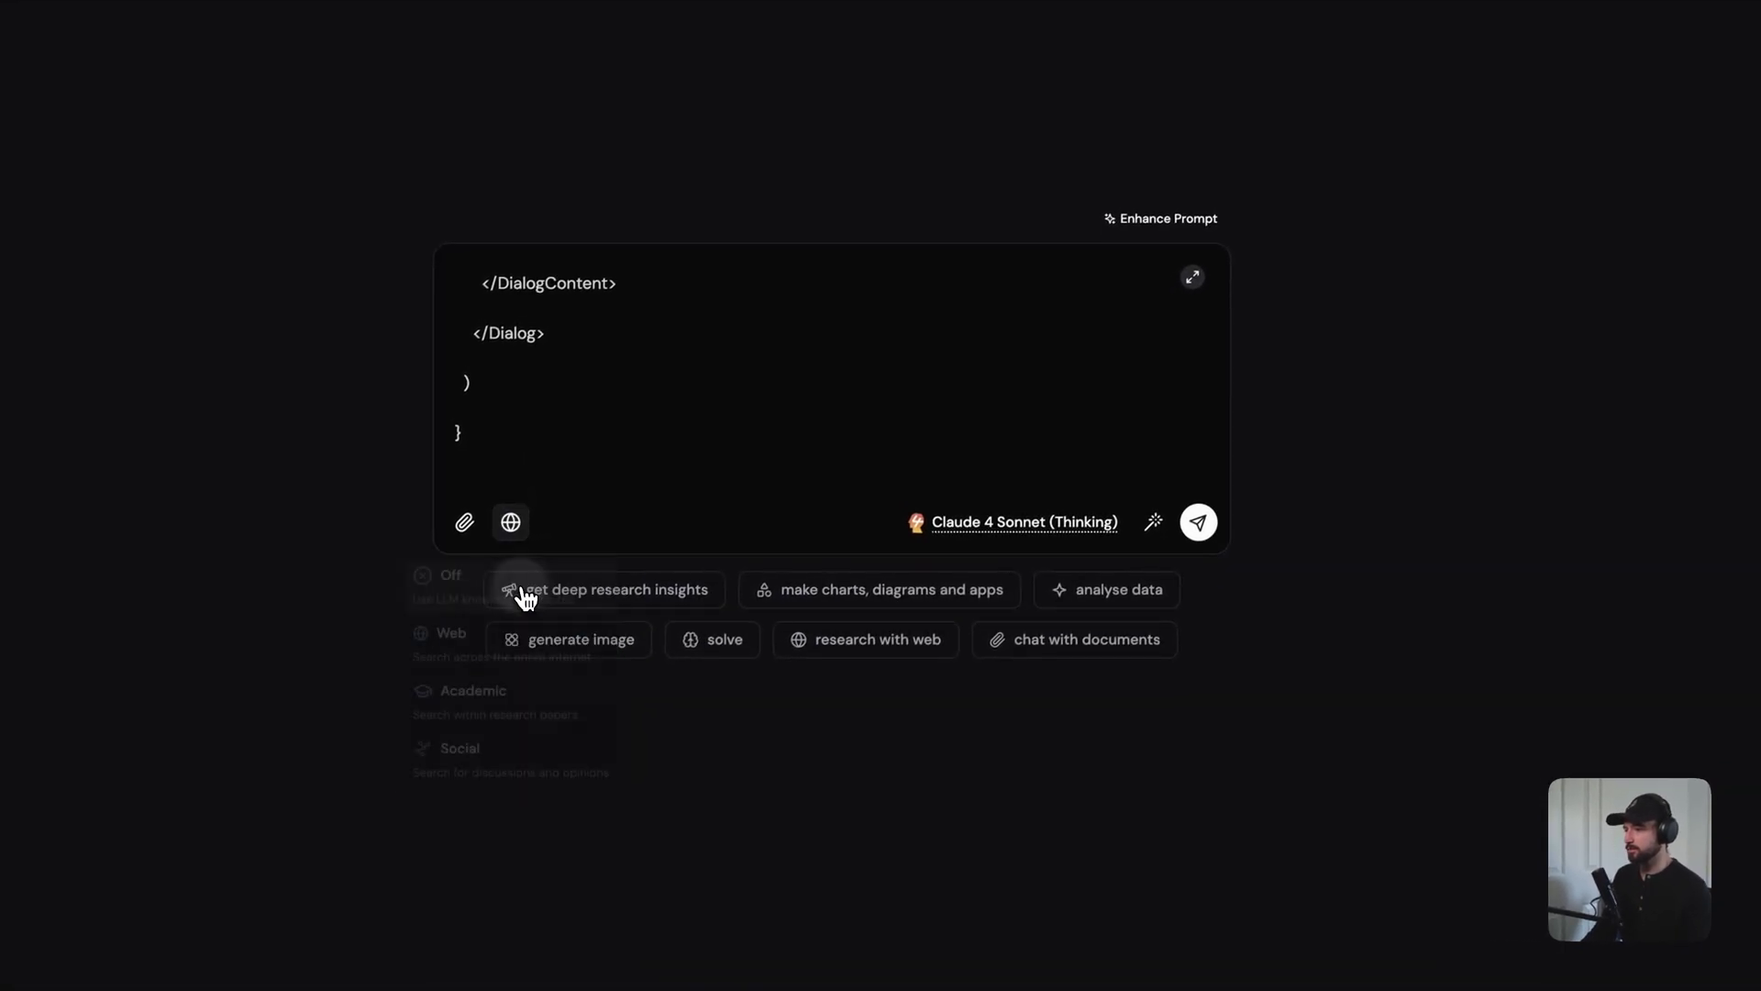
# Send the prompt and look through the generated vanilla HTML for the Dialog.
pyautogui.click(1197, 525)
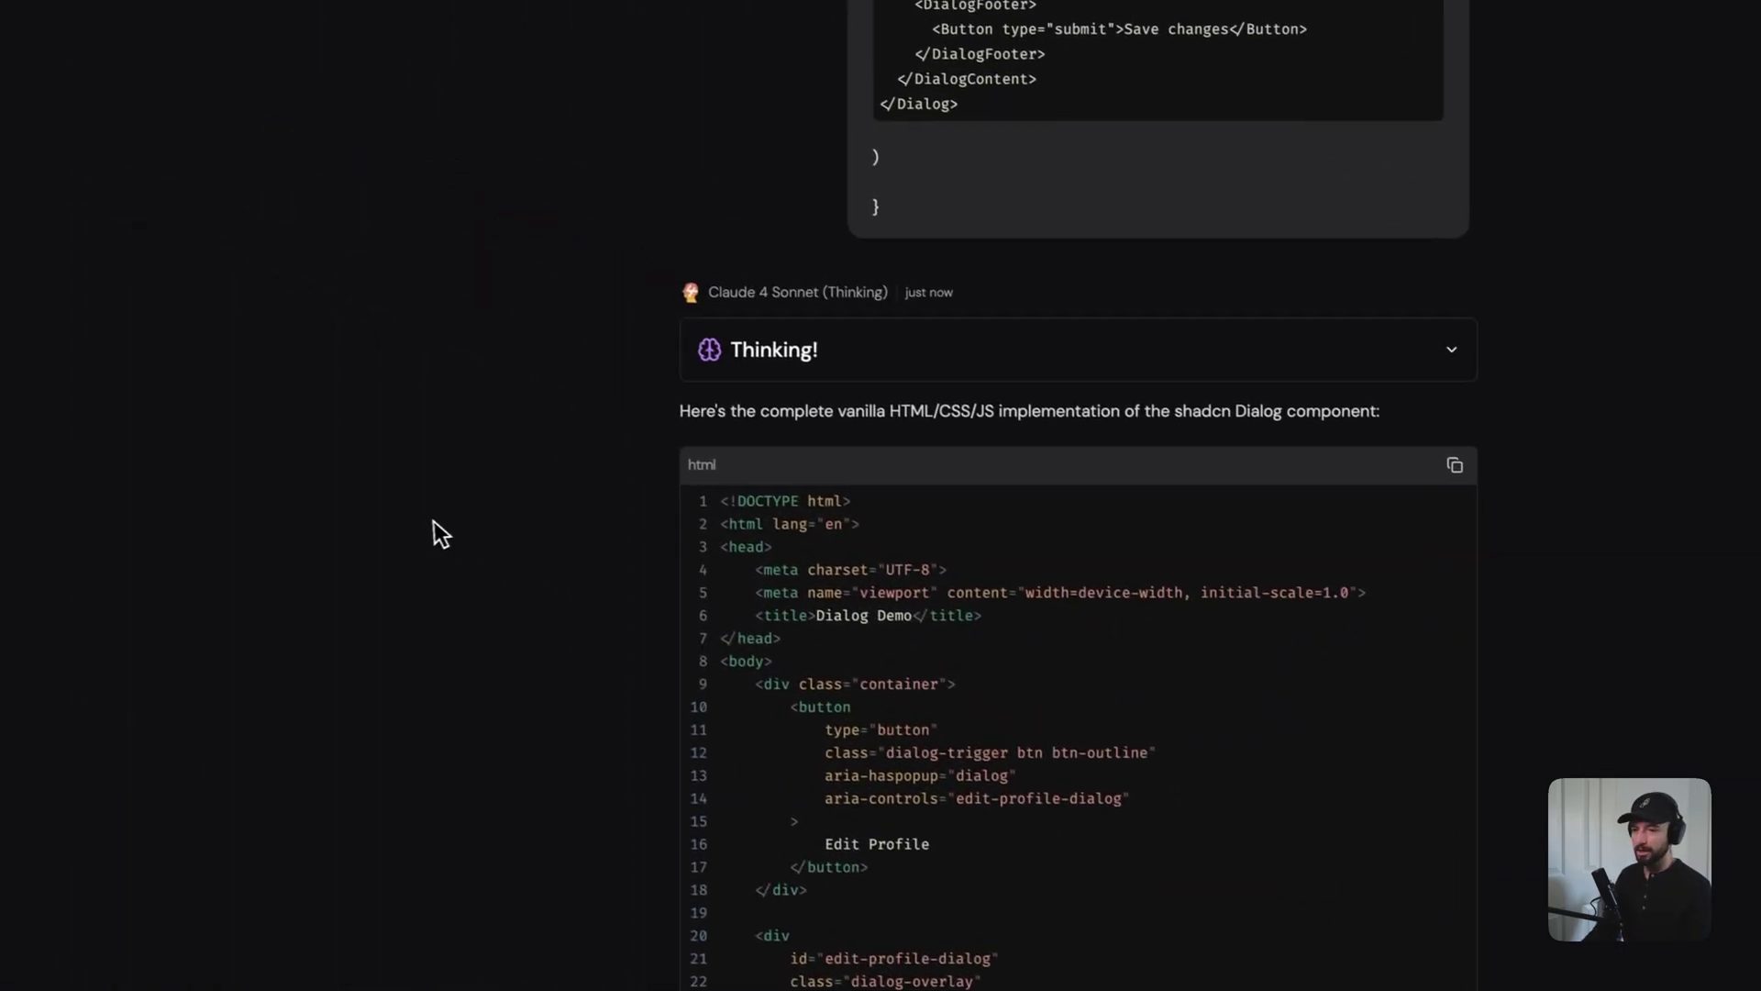
pyautogui.scroll(-4, 815, 580)
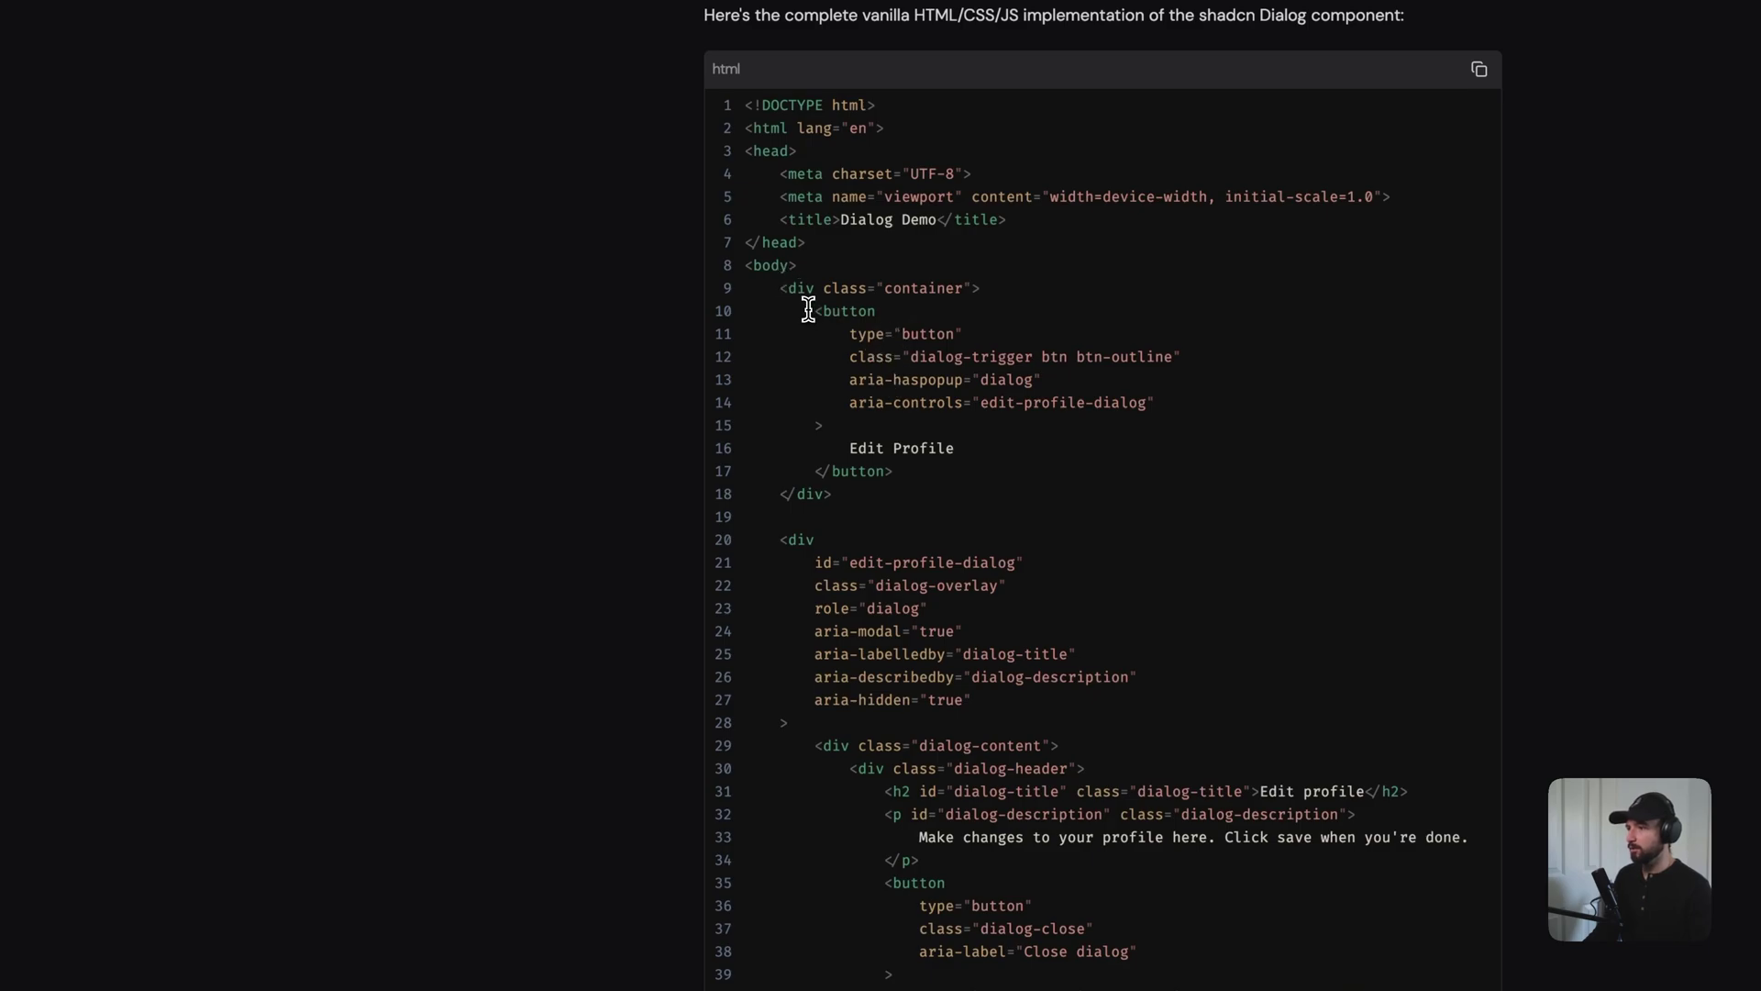
pyautogui.moveTo(806, 306); pyautogui.dragTo(952, 465)
pyautogui.click(976, 486)
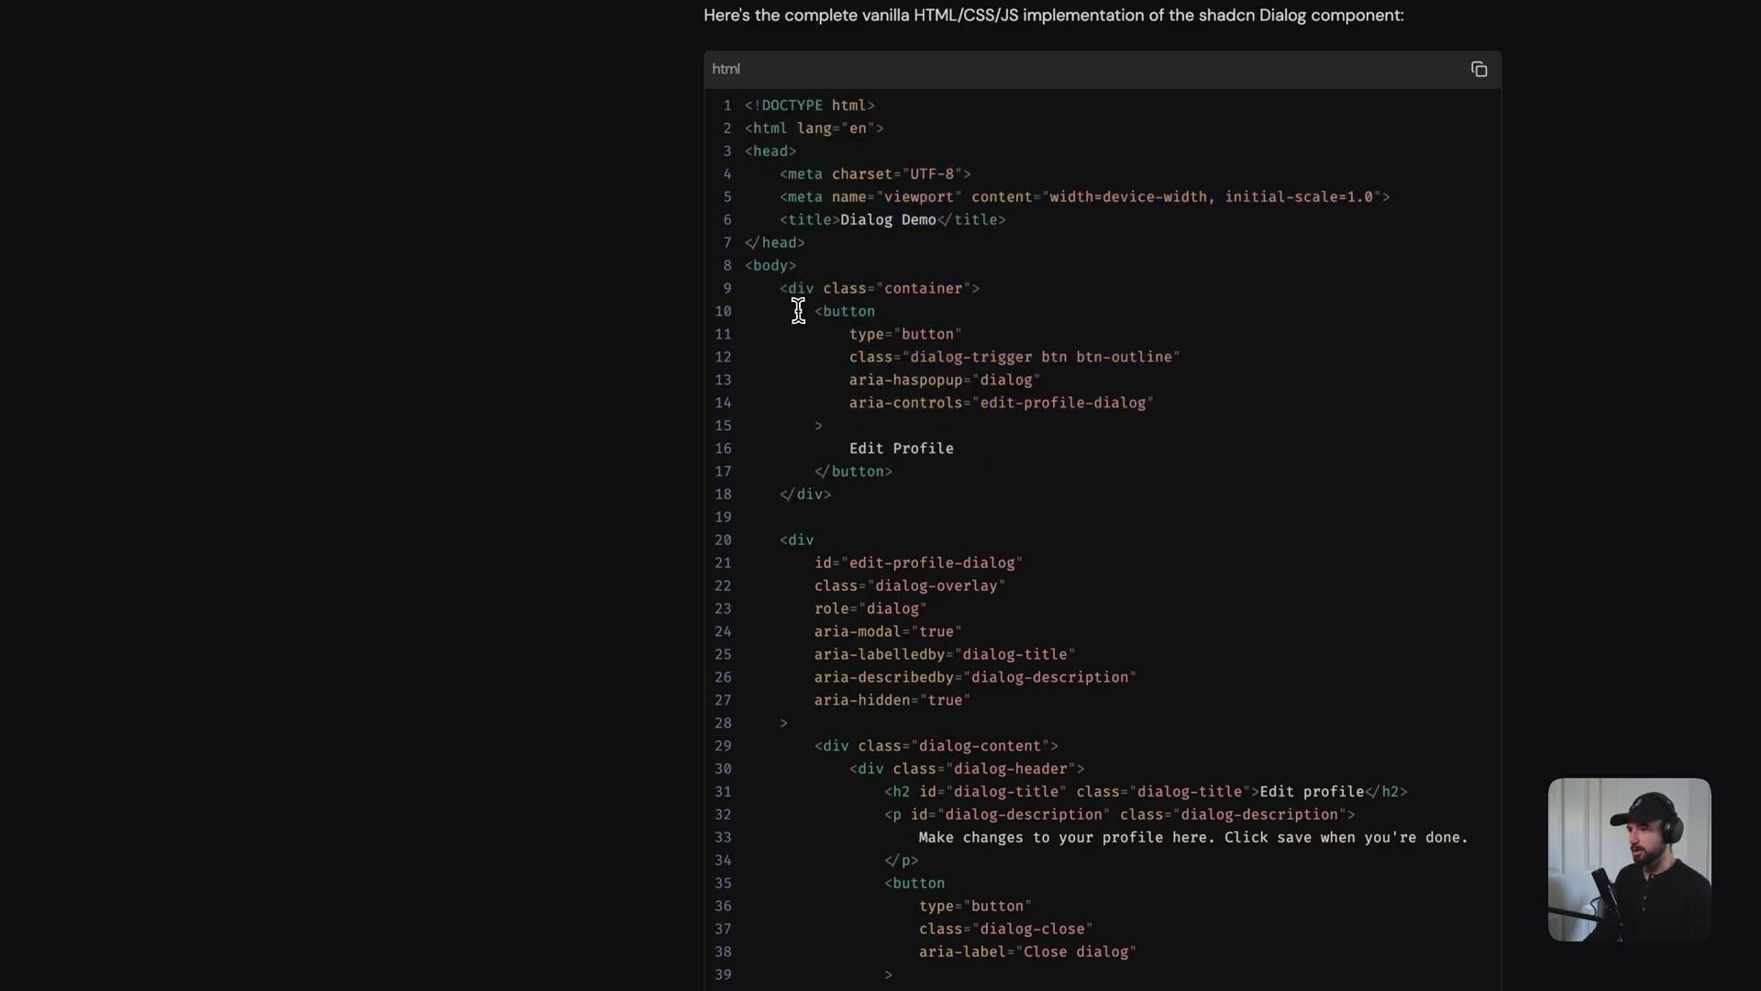
pyautogui.scroll(-2, 980, 473)
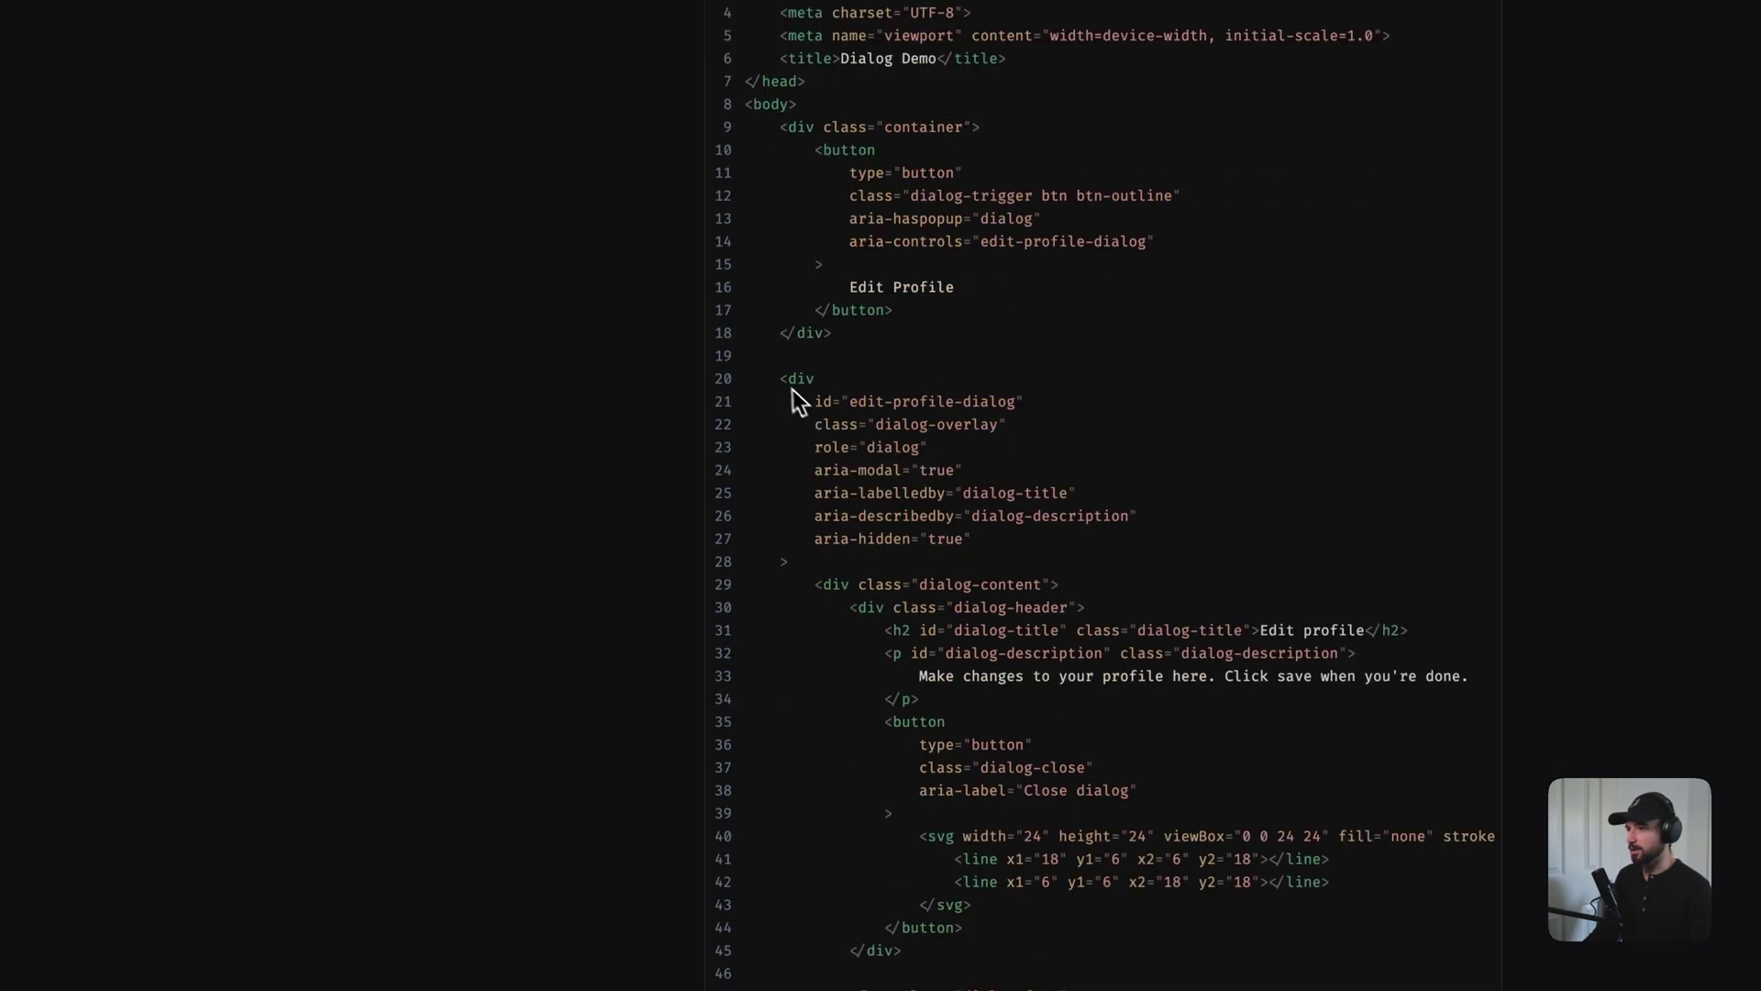
pyautogui.moveTo(785, 380); pyautogui.dragTo(972, 487)
pyautogui.click(950, 518)
pyautogui.moveTo(782, 379); pyautogui.dragTo(1006, 426)
pyautogui.click(1031, 560)
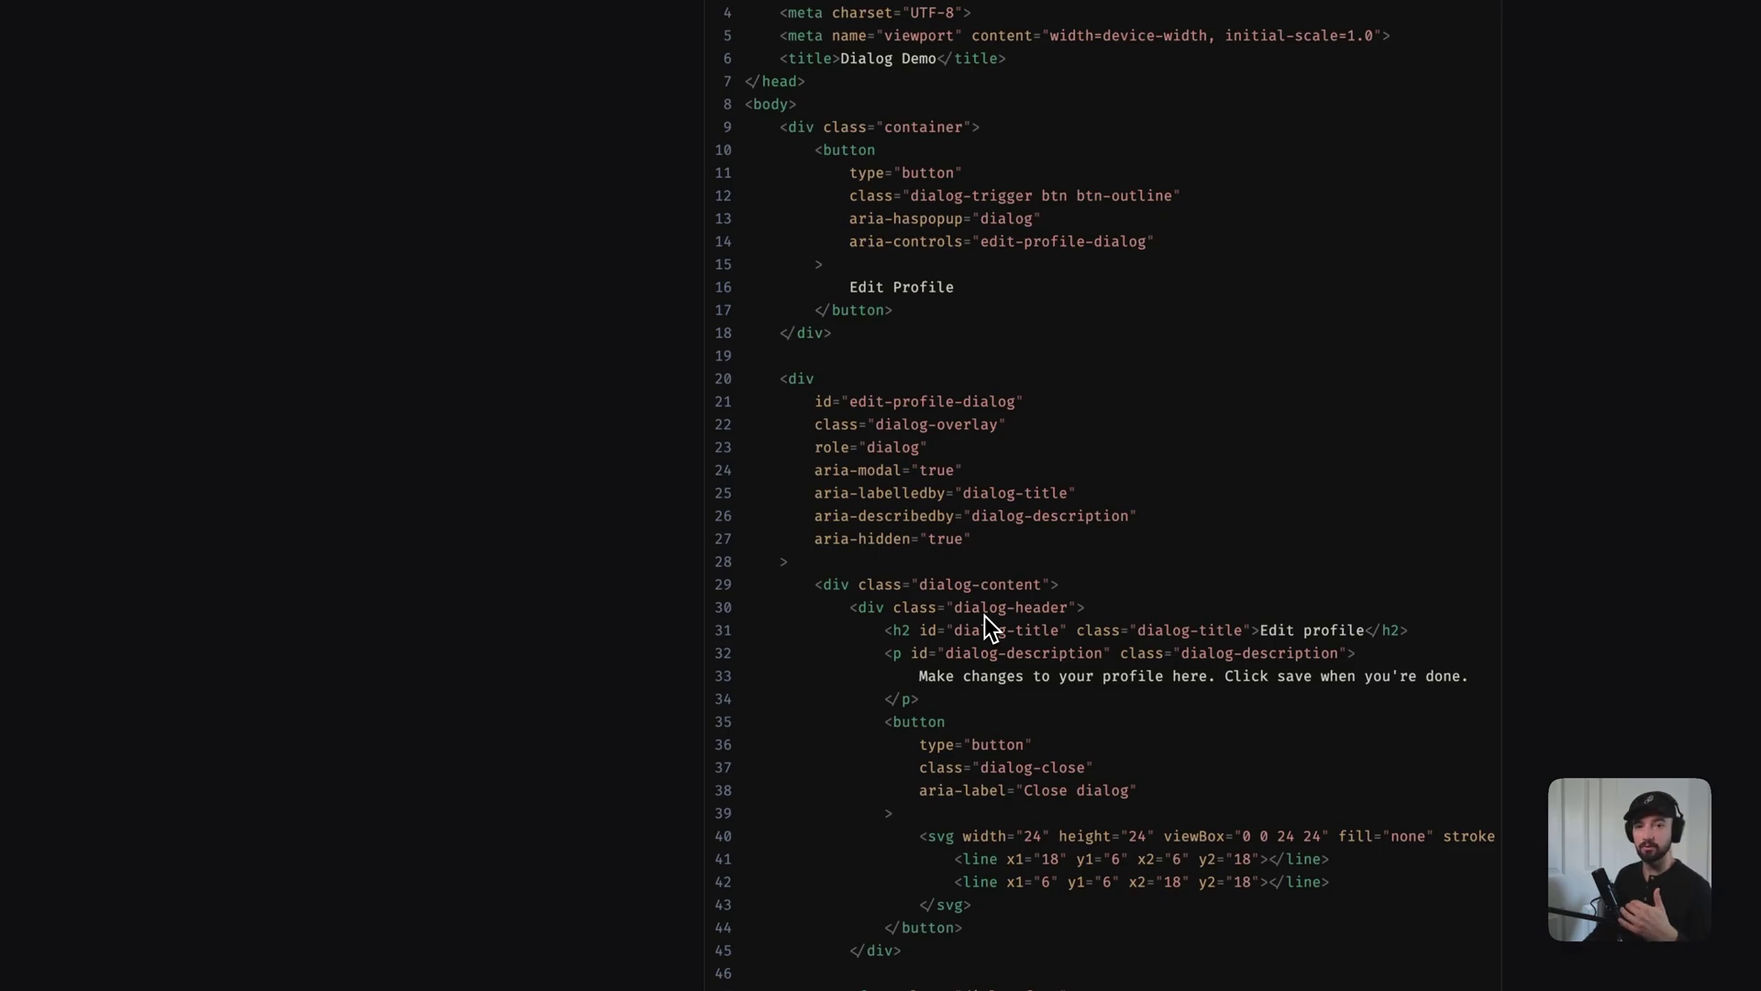
# Copy the Edit Profile trigger button markup (lines 10–17) from the generated code.
pyautogui.scroll(-3, 877, 668)
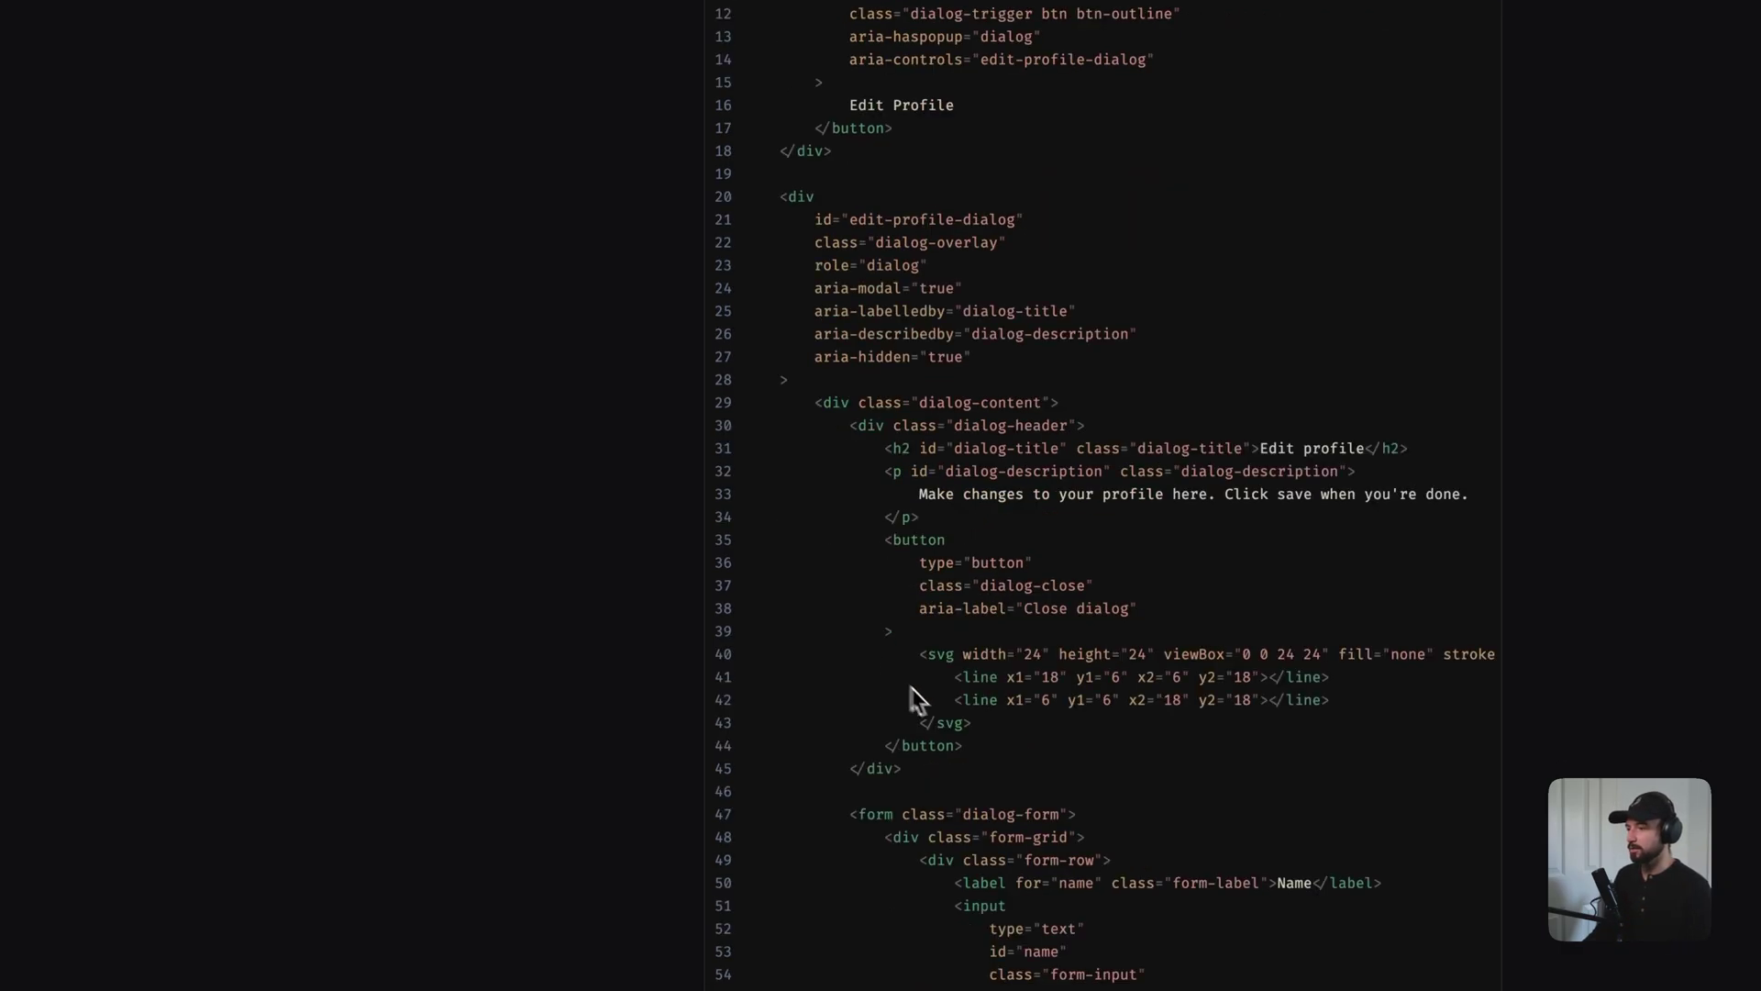
pyautogui.scroll(-20, 1044, 783)
pyautogui.scroll(16, 935, 597)
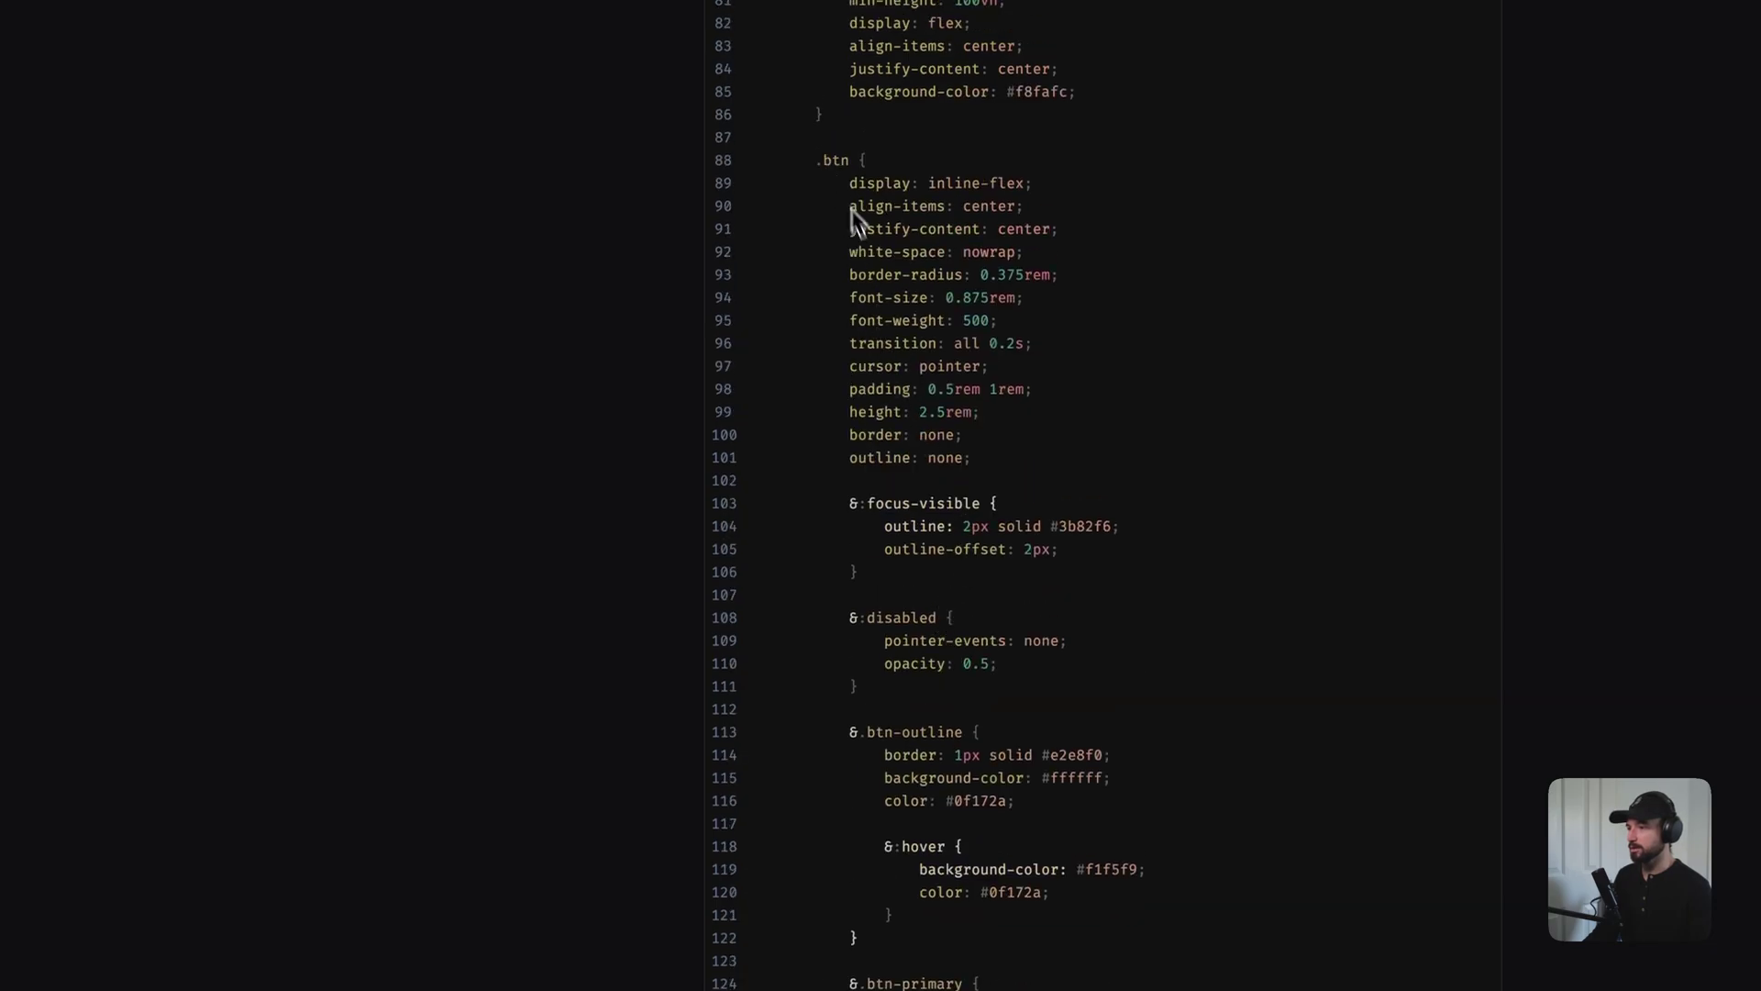
pyautogui.scroll(-12, 940, 568)
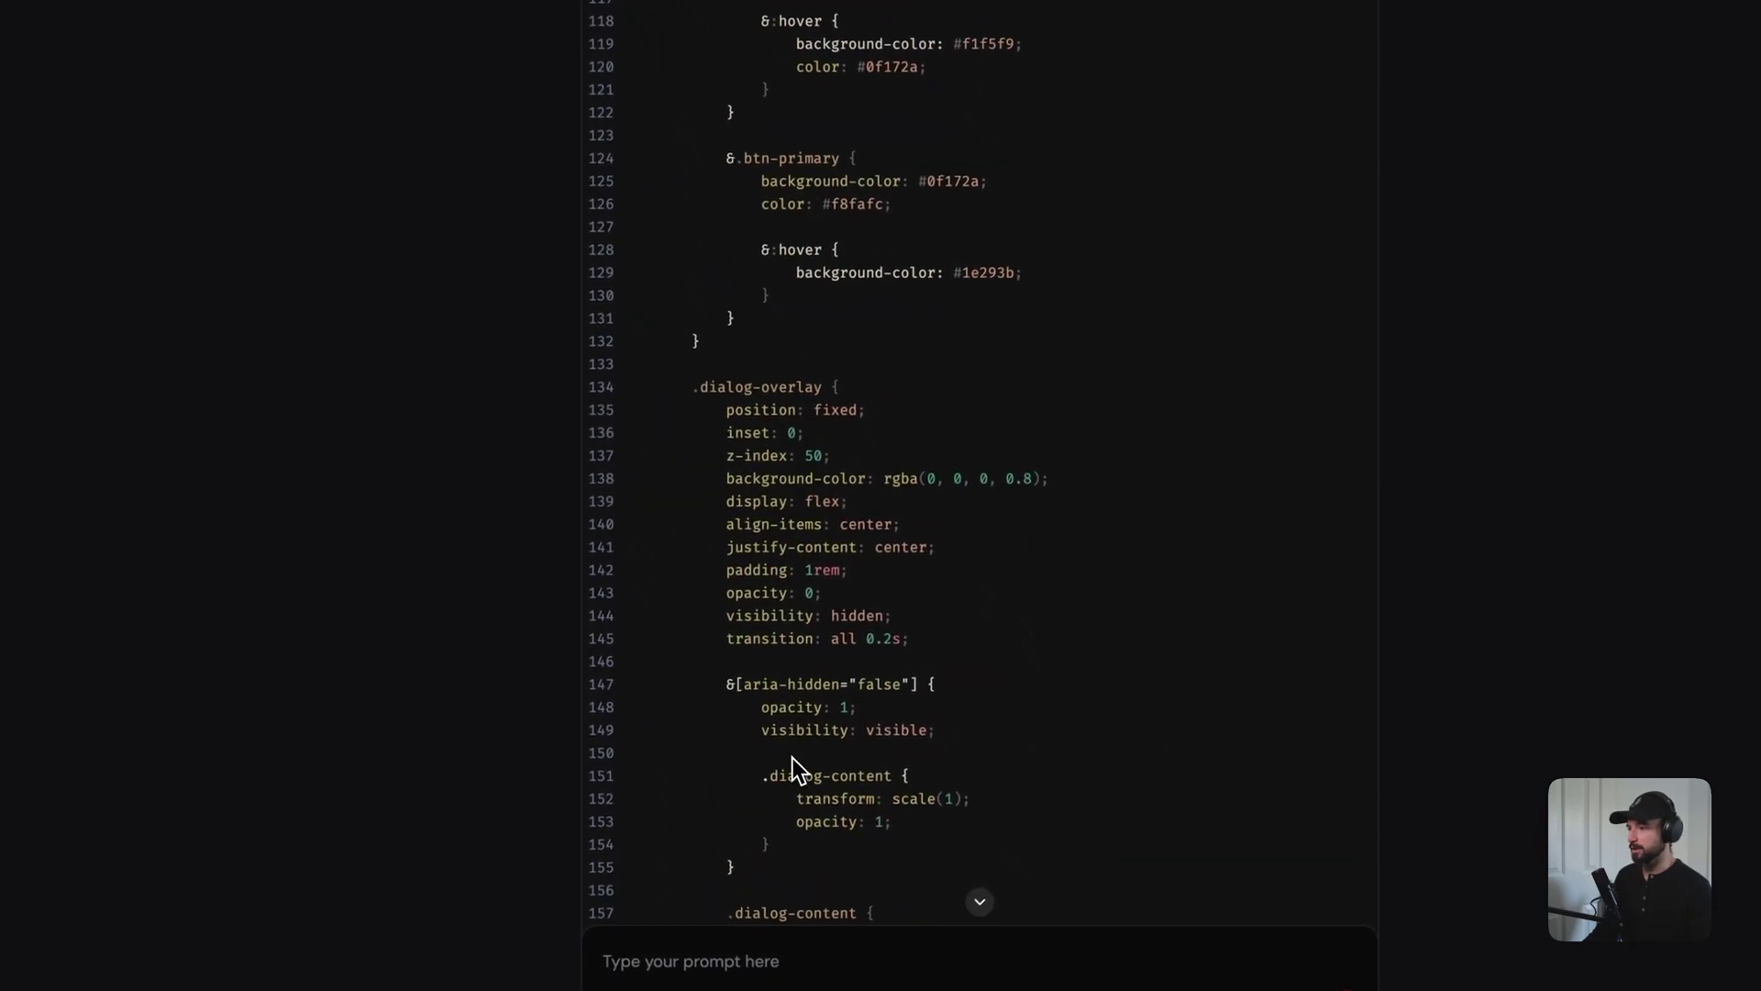
pyautogui.scroll(20, 929, 736)
pyautogui.scroll(-5, 854, 535)
pyautogui.scroll(-3, 855, 518)
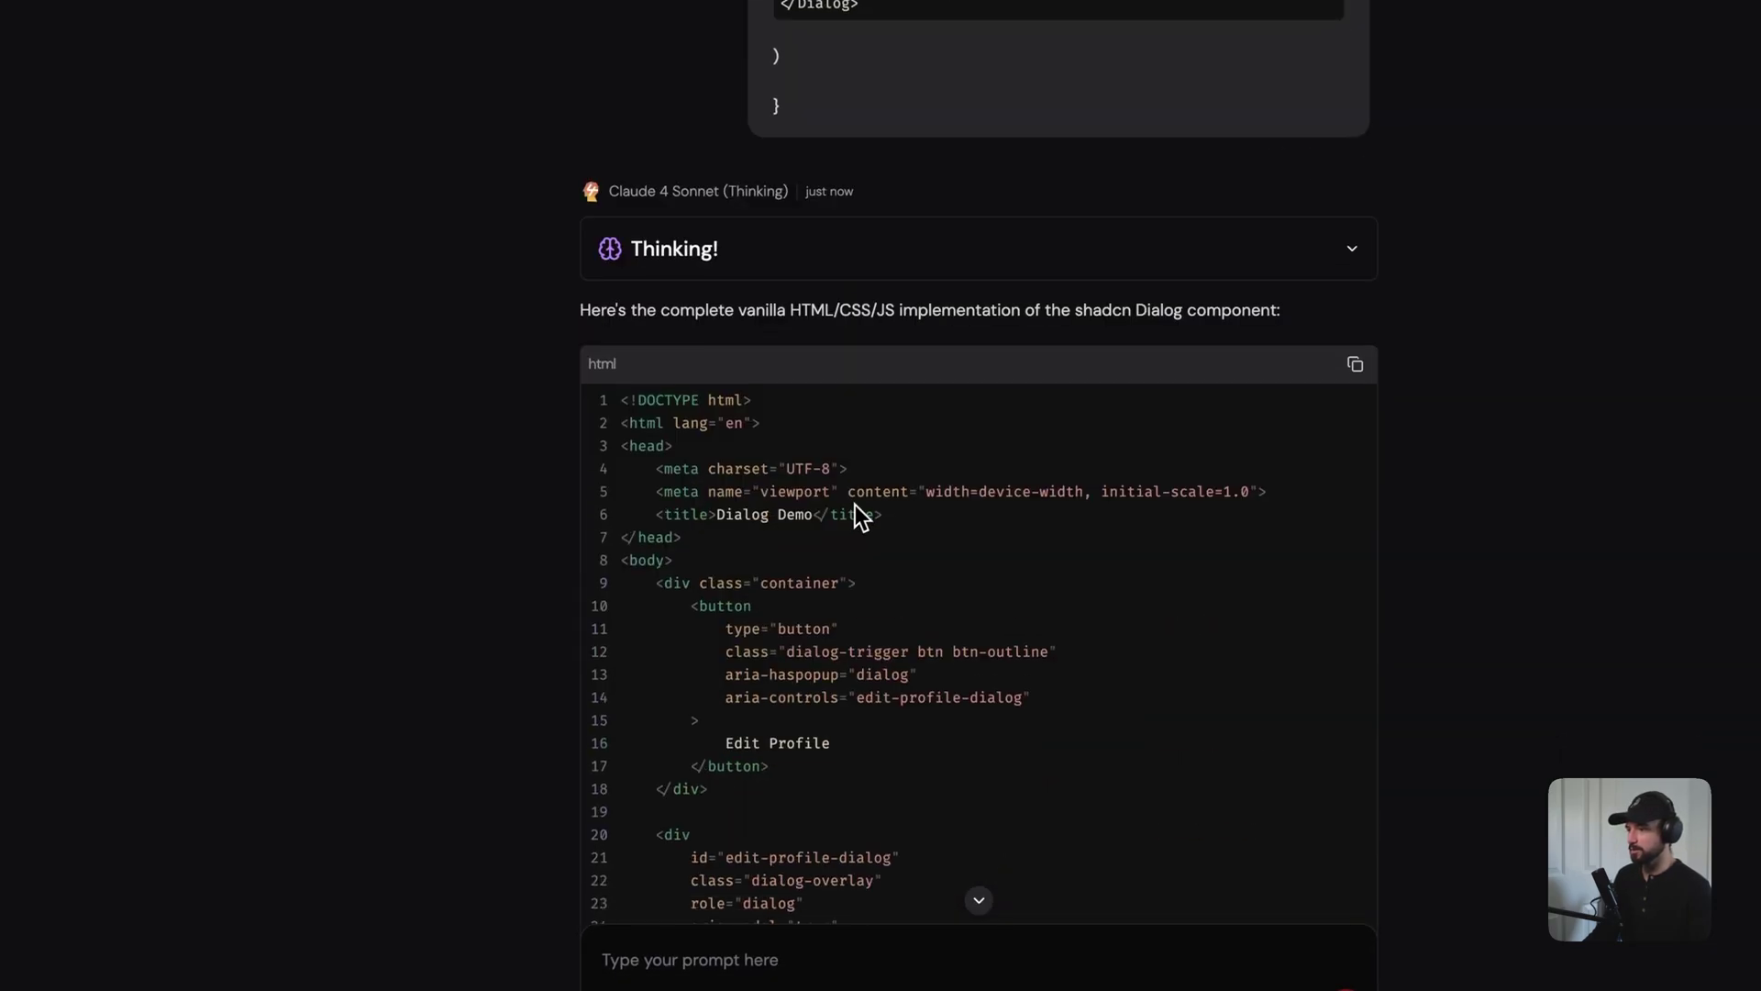
pyautogui.moveTo(694, 605); pyautogui.dragTo(752, 696)
pyautogui.moveTo(676, 529); pyautogui.dragTo(812, 840)
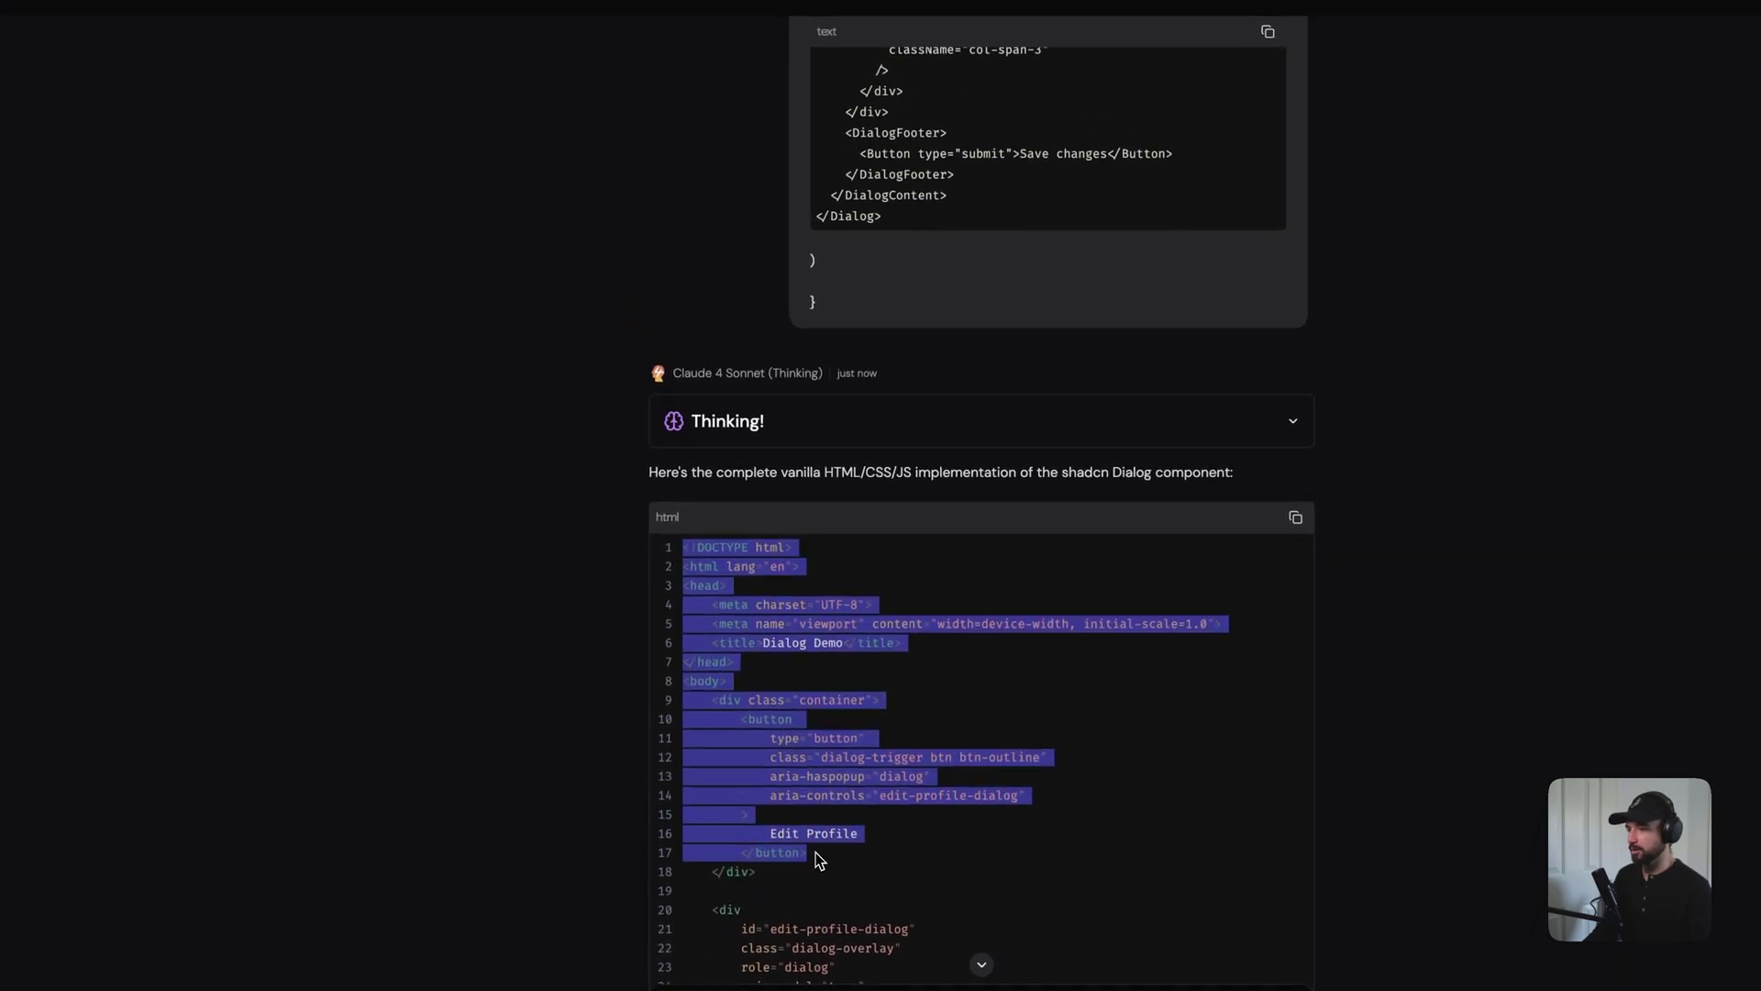
pyautogui.click(811, 840)
pyautogui.moveTo(677, 529); pyautogui.dragTo(744, 724)
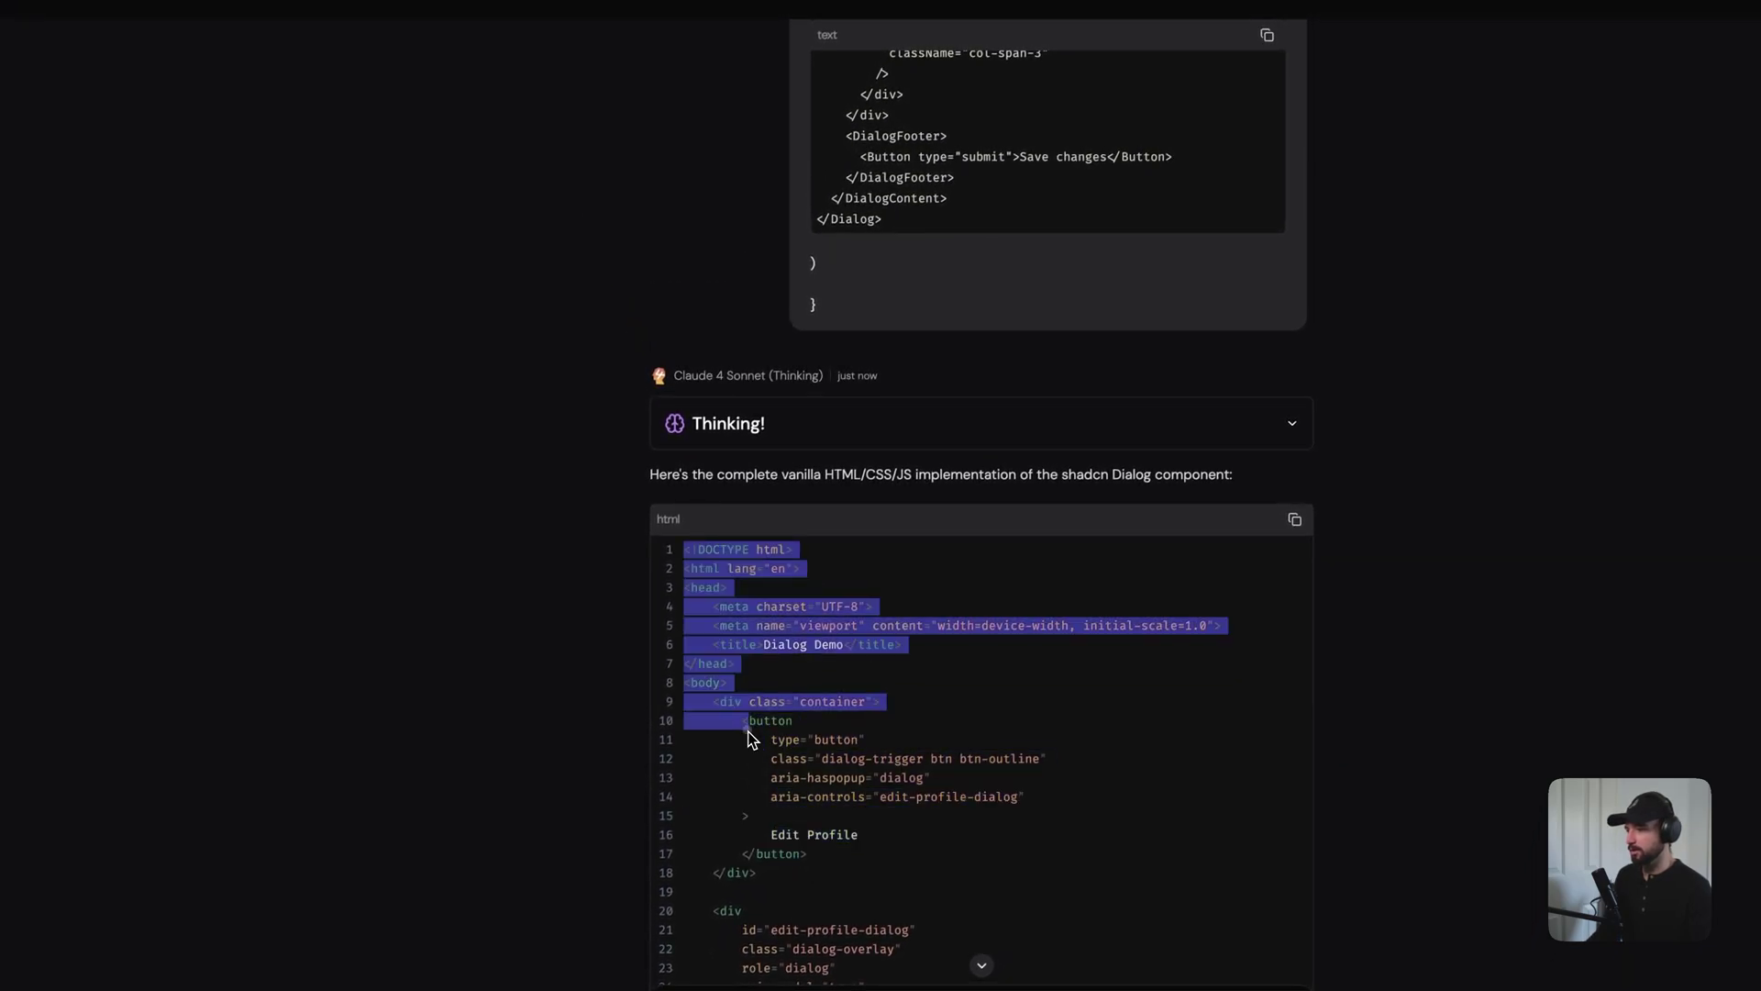
pyautogui.click(745, 723)
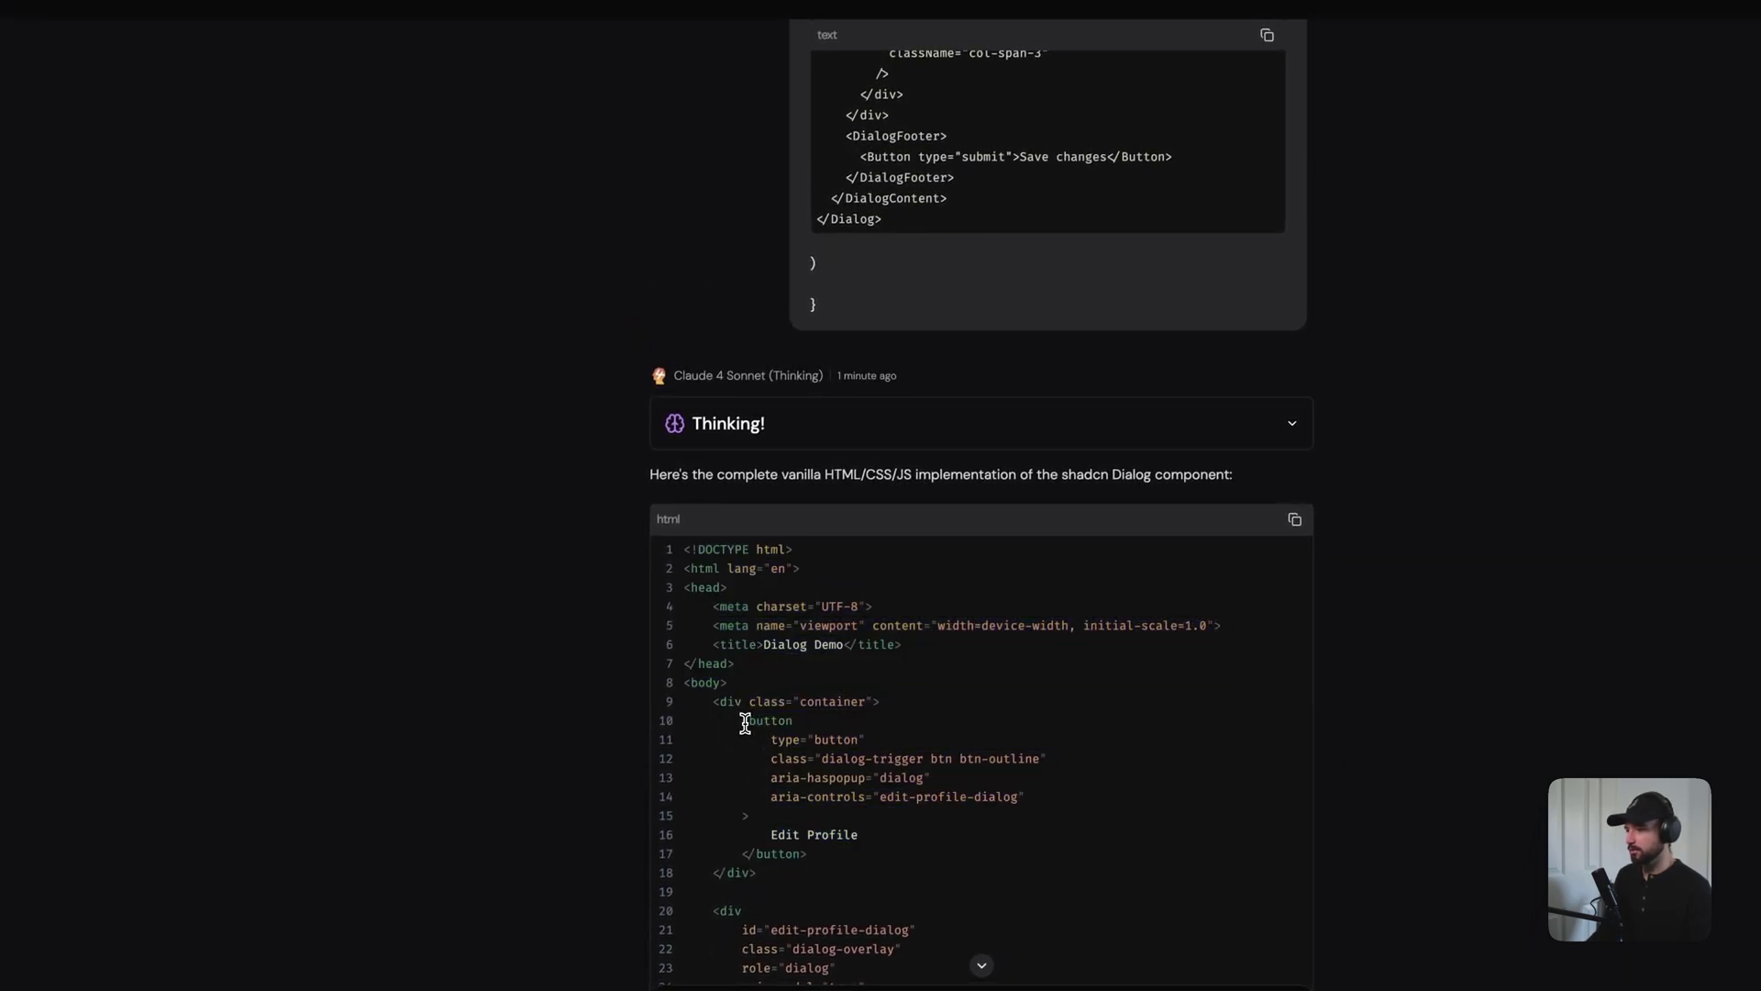
pyautogui.scroll(-1, 822, 822)
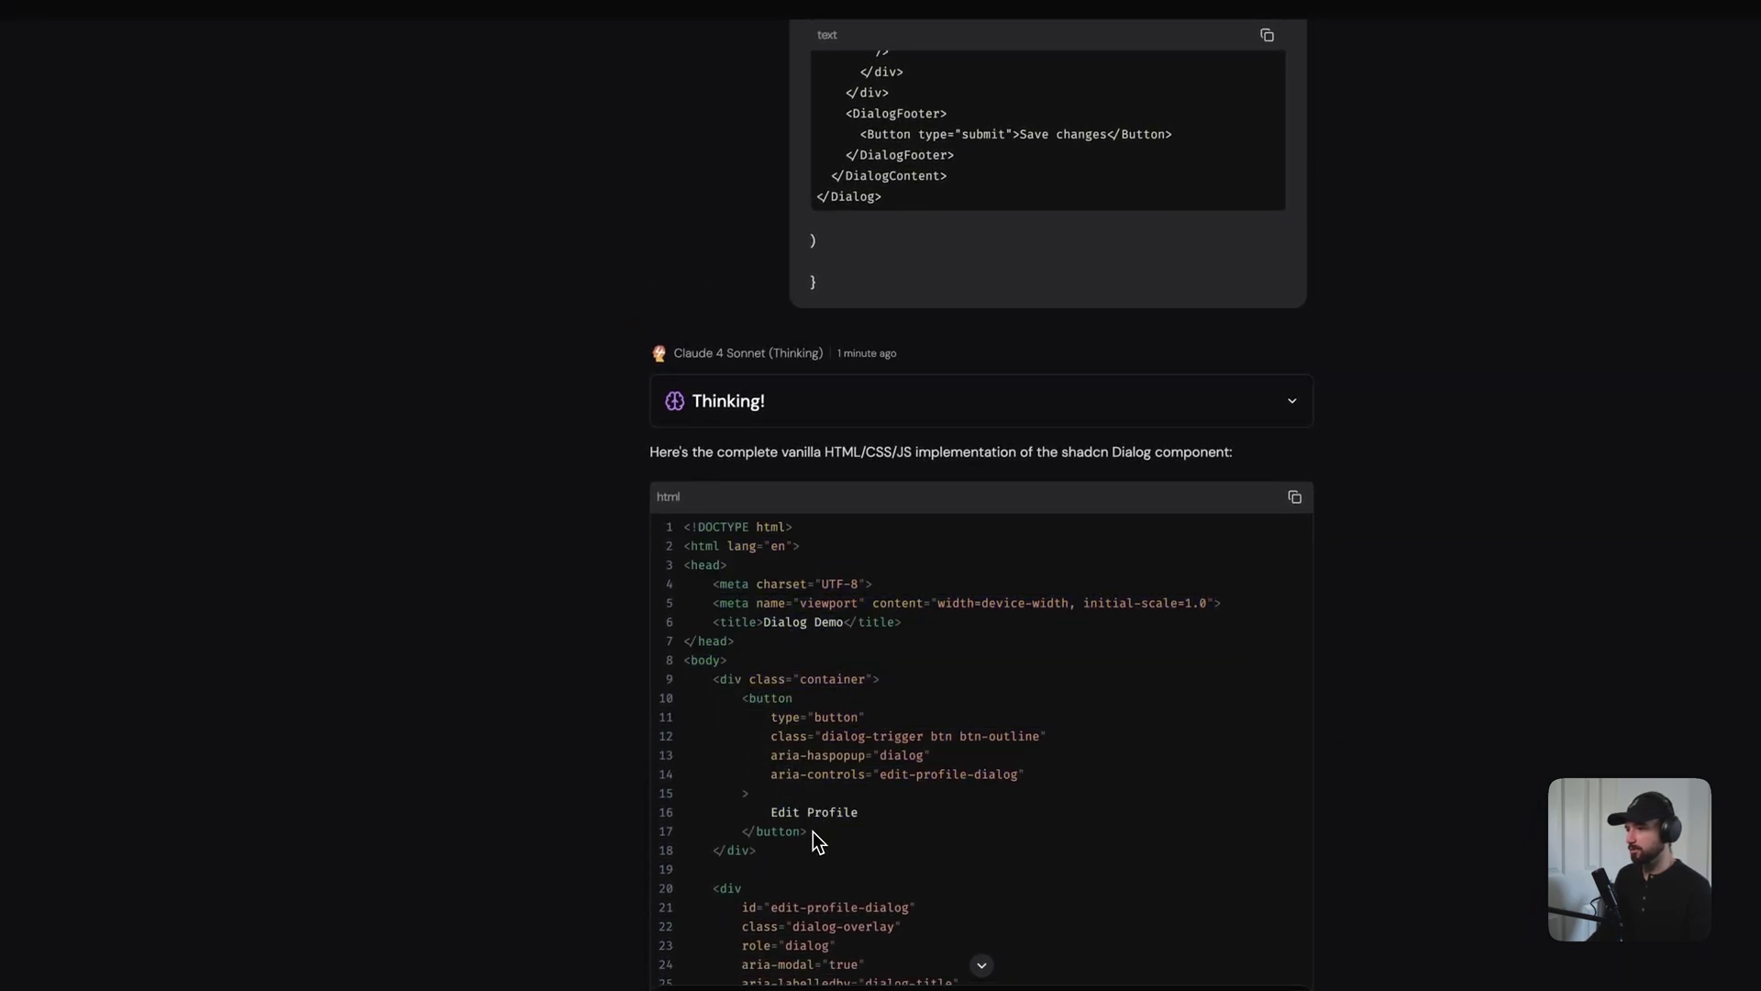
pyautogui.moveTo(813, 831); pyautogui.dragTo(747, 700)
pyautogui.press('super+c')
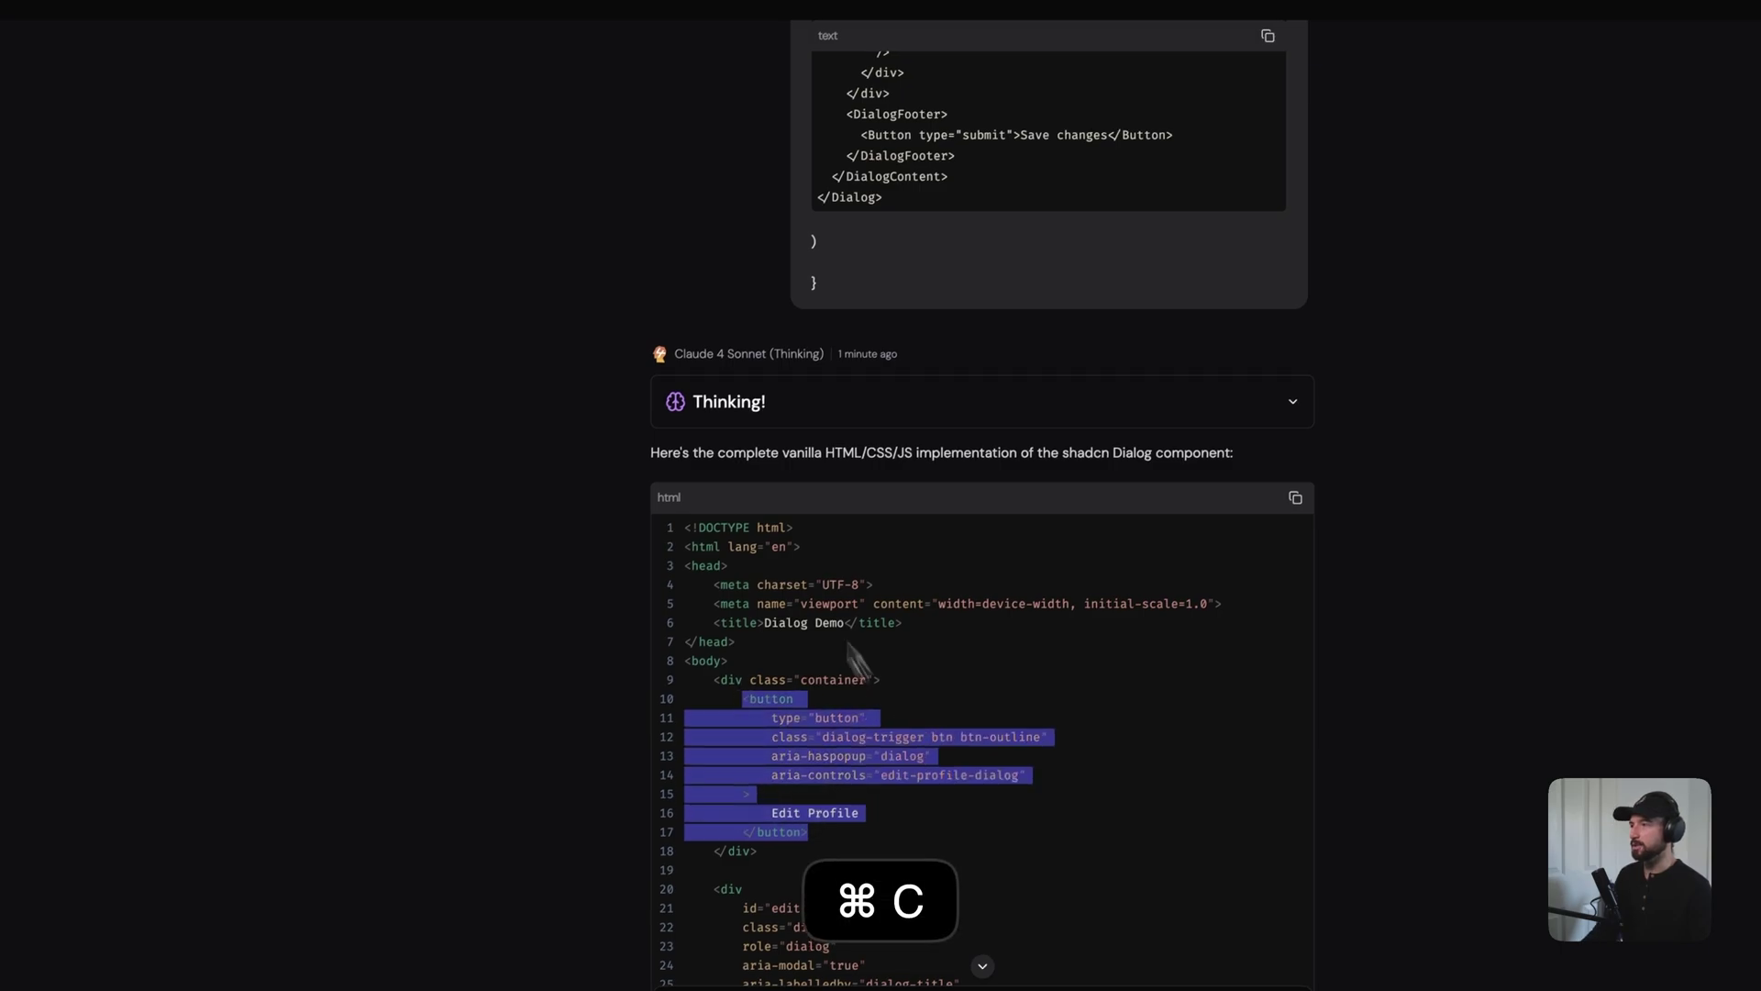
# Paste the copied button markup below the Shadcn Dialog heading in Etch.
pyautogui.click(138, 20)
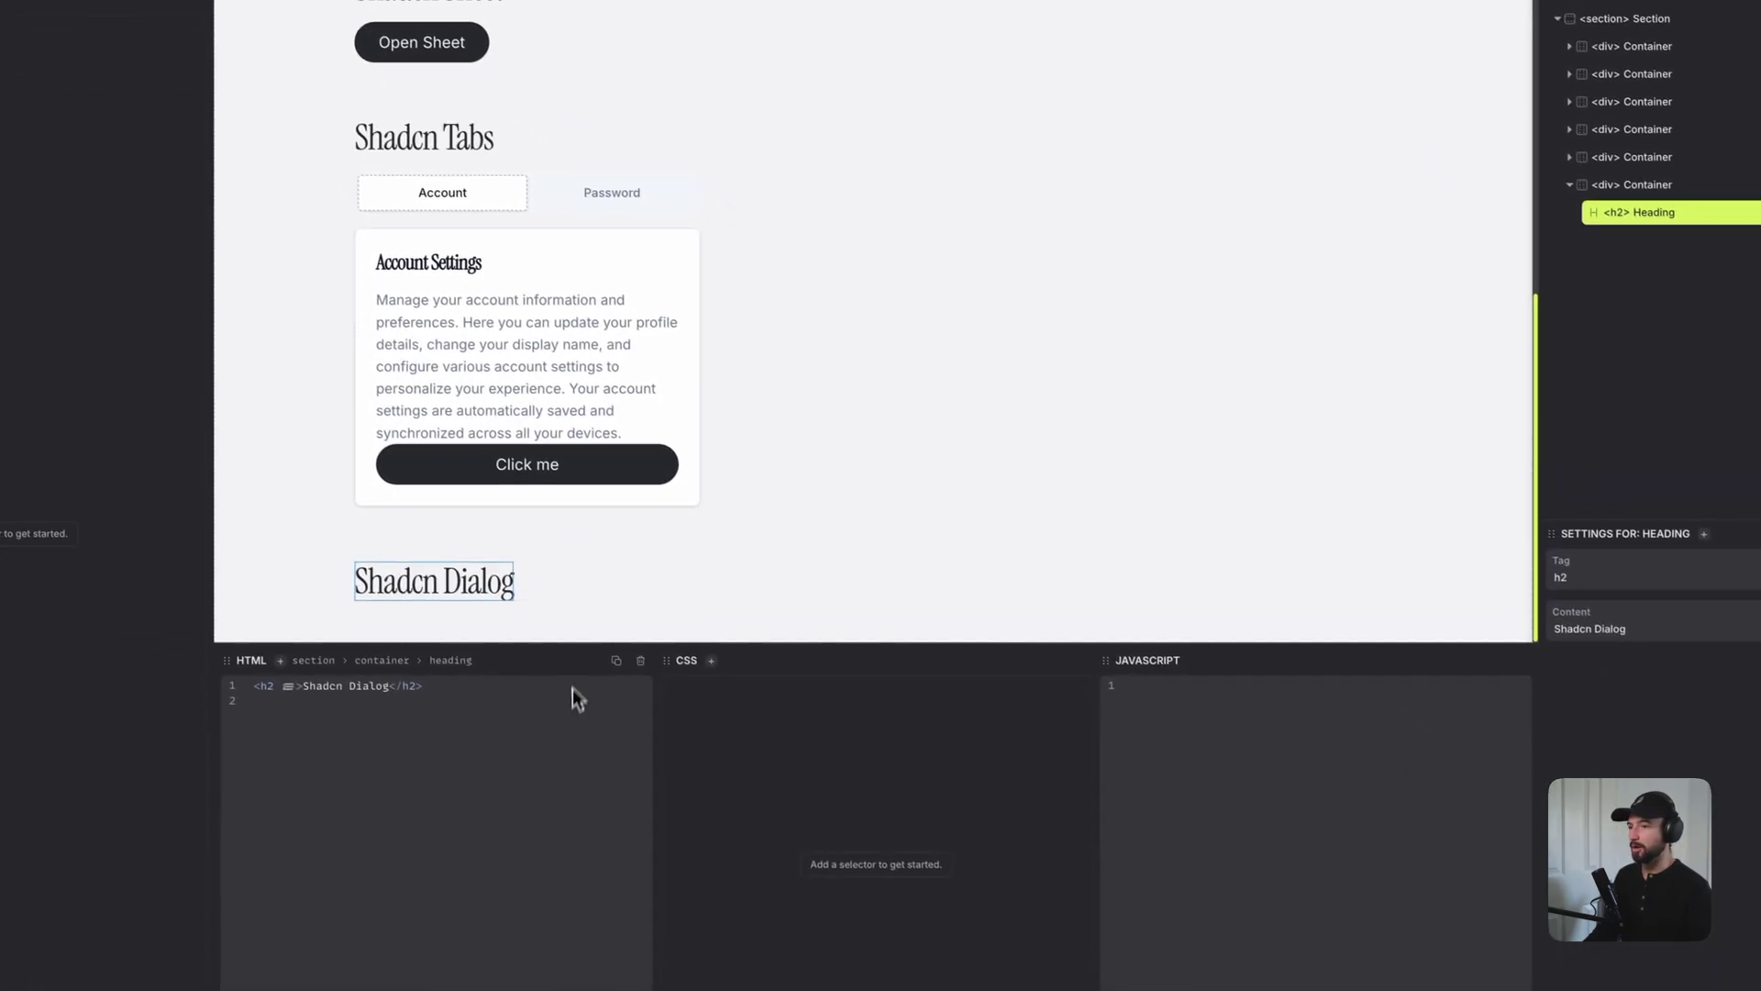
pyautogui.click(1631, 184)
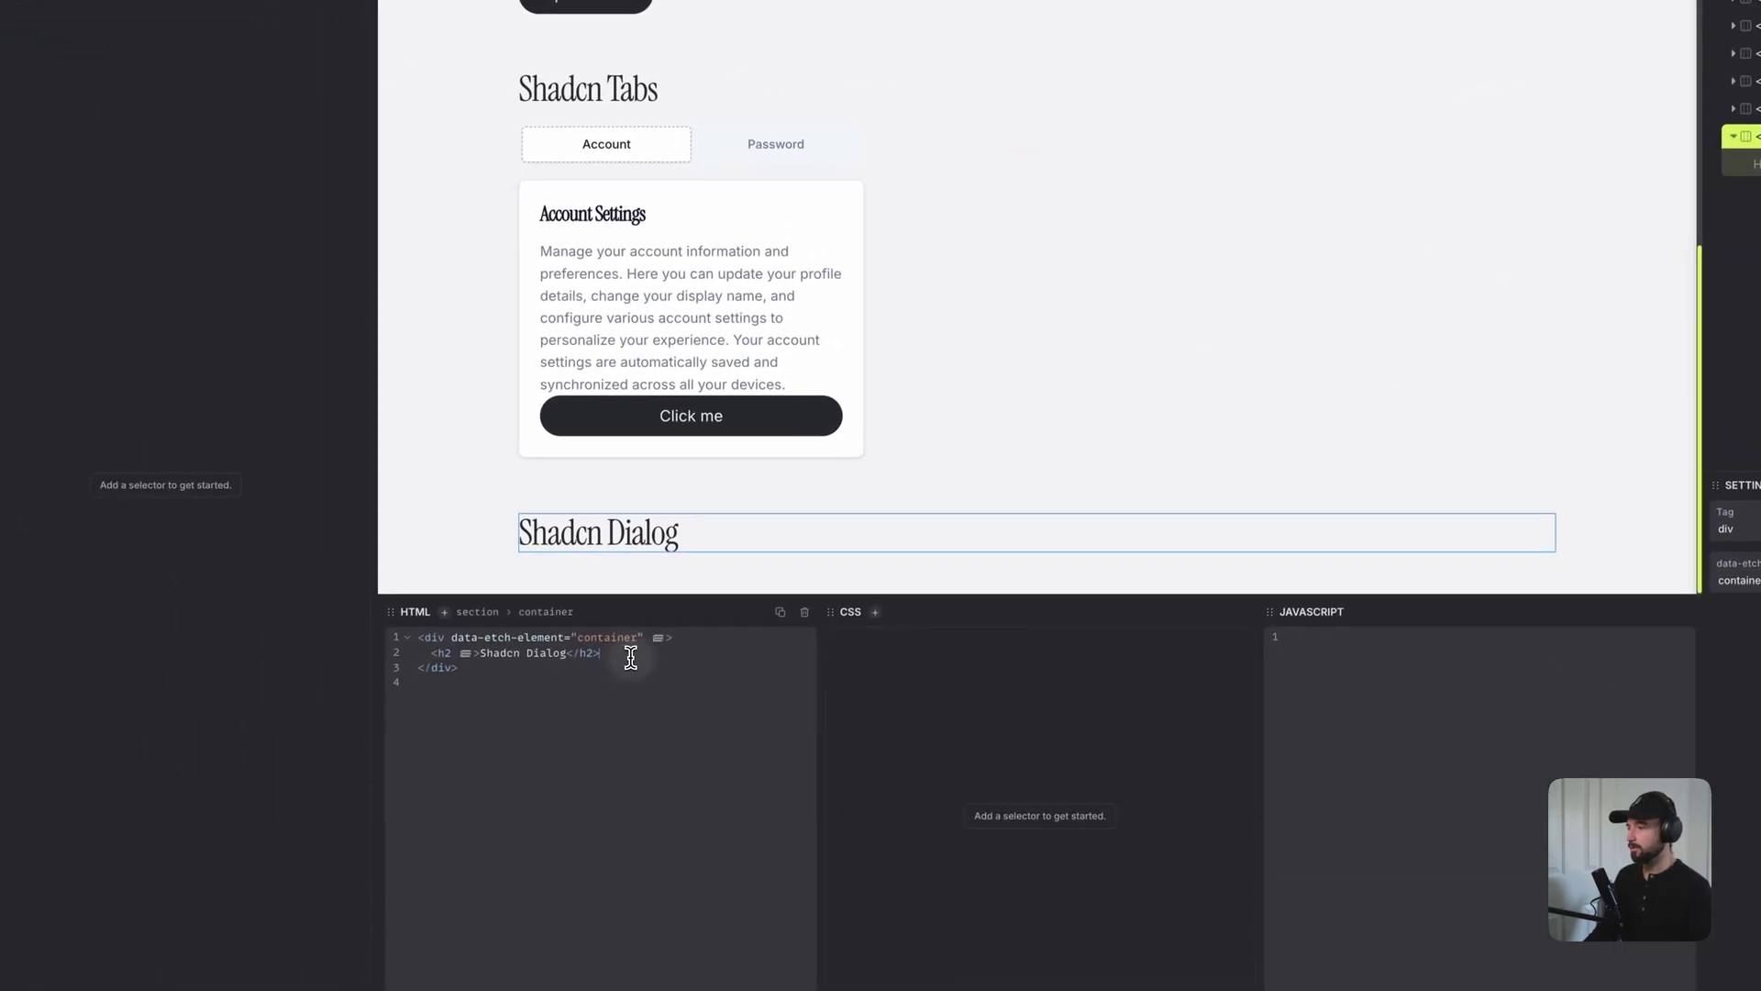
pyautogui.press('Return')
pyautogui.press('super+v')
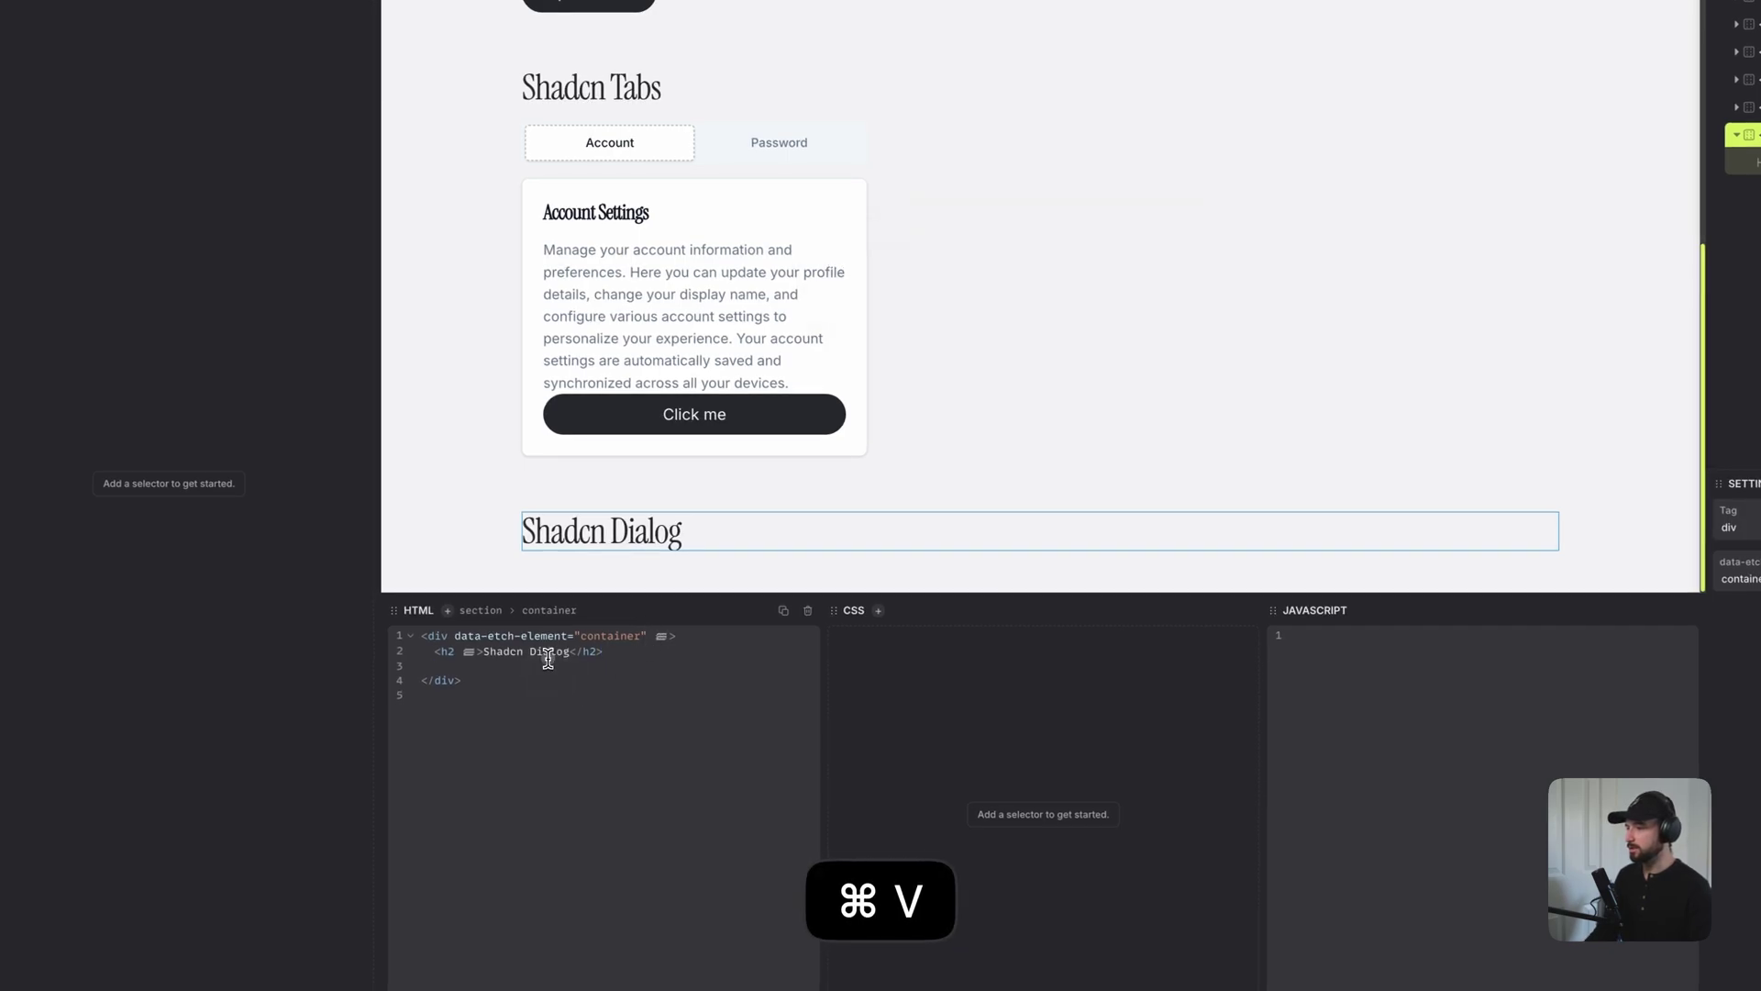
pyautogui.press('super+v')
pyautogui.scroll(-1, 642, 459)
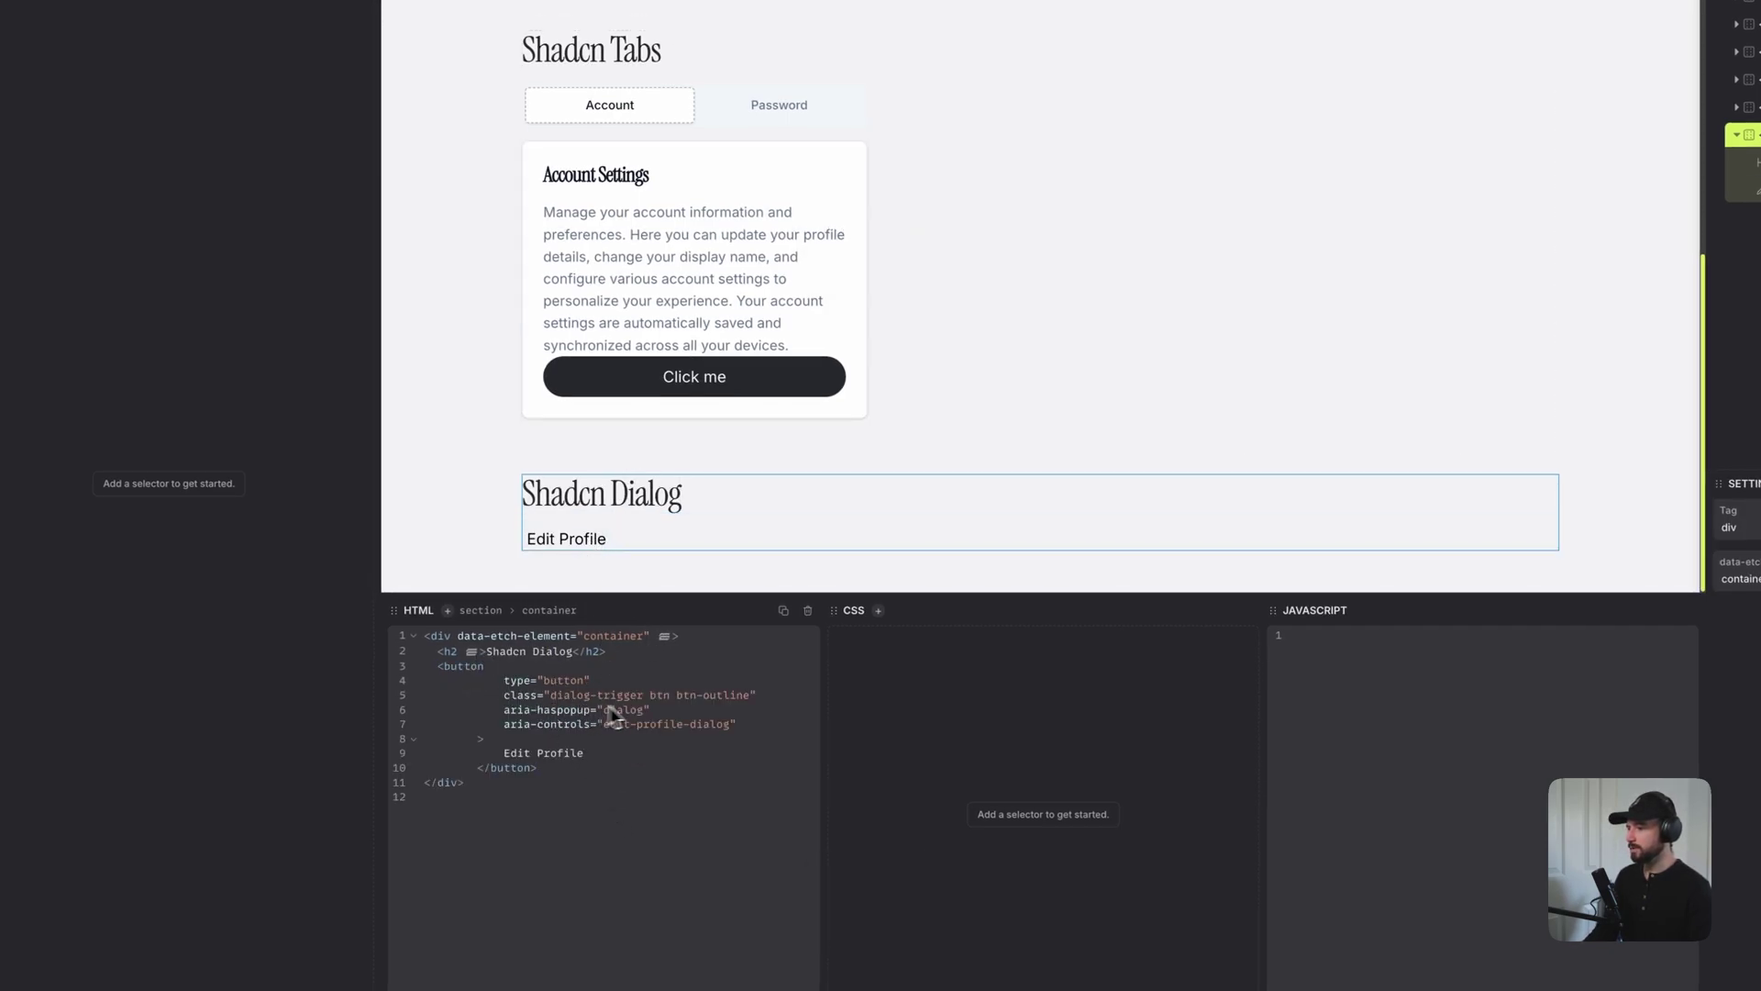
# Change the button's class from btn-outline to btn--base and its label to 'Open Dialog'.
pyautogui.moveTo(747, 699); pyautogui.dragTo(684, 693)
pyautogui.press('BackSpace')
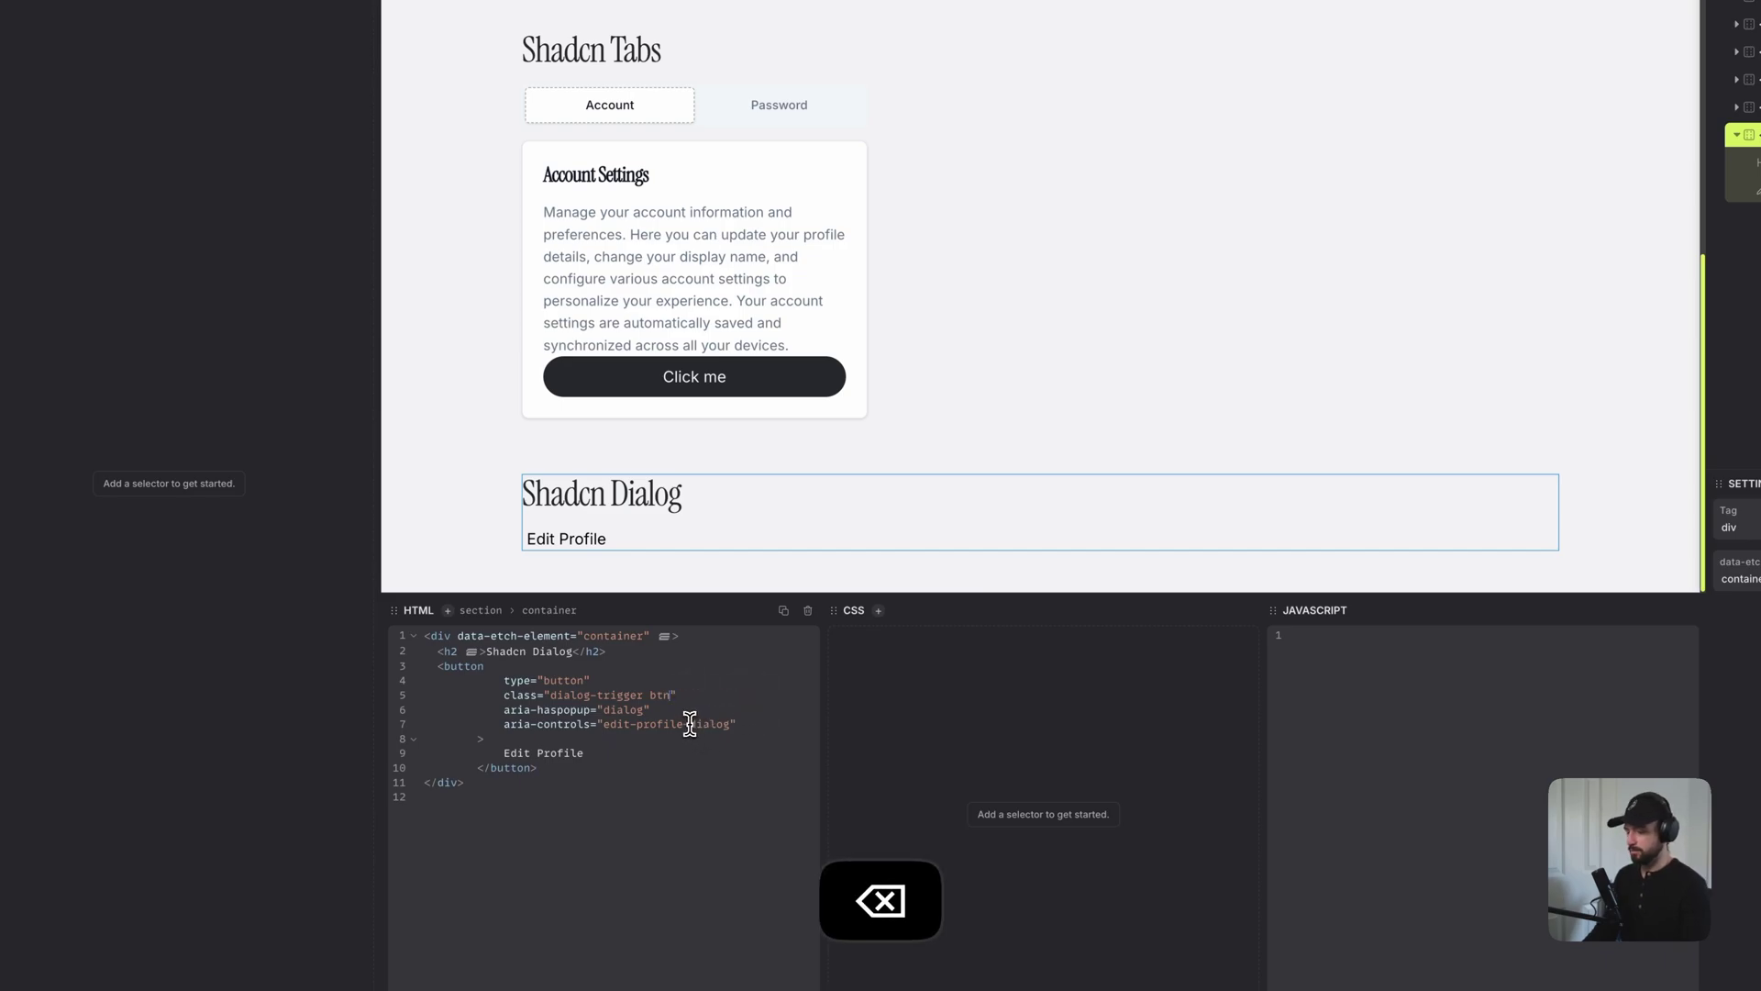
pyautogui.write('--base')
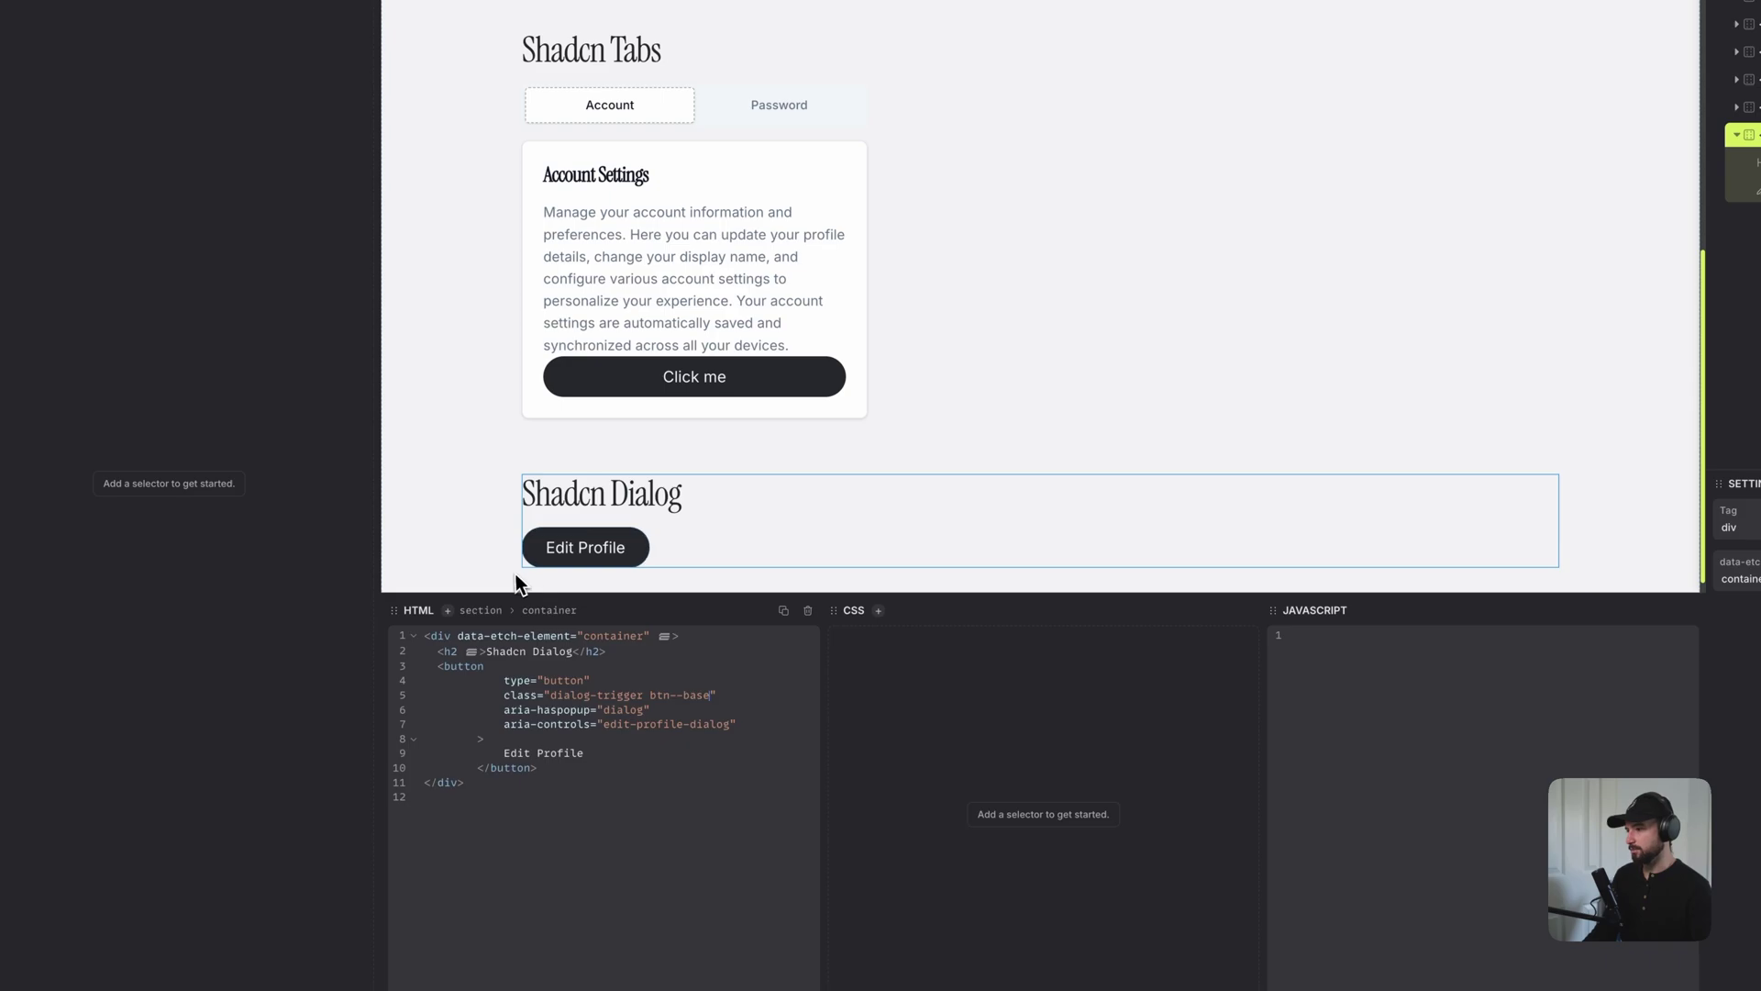
pyautogui.click(663, 723)
pyautogui.moveTo(587, 753); pyautogui.dragTo(503, 761)
pyautogui.write('Open Dialog')
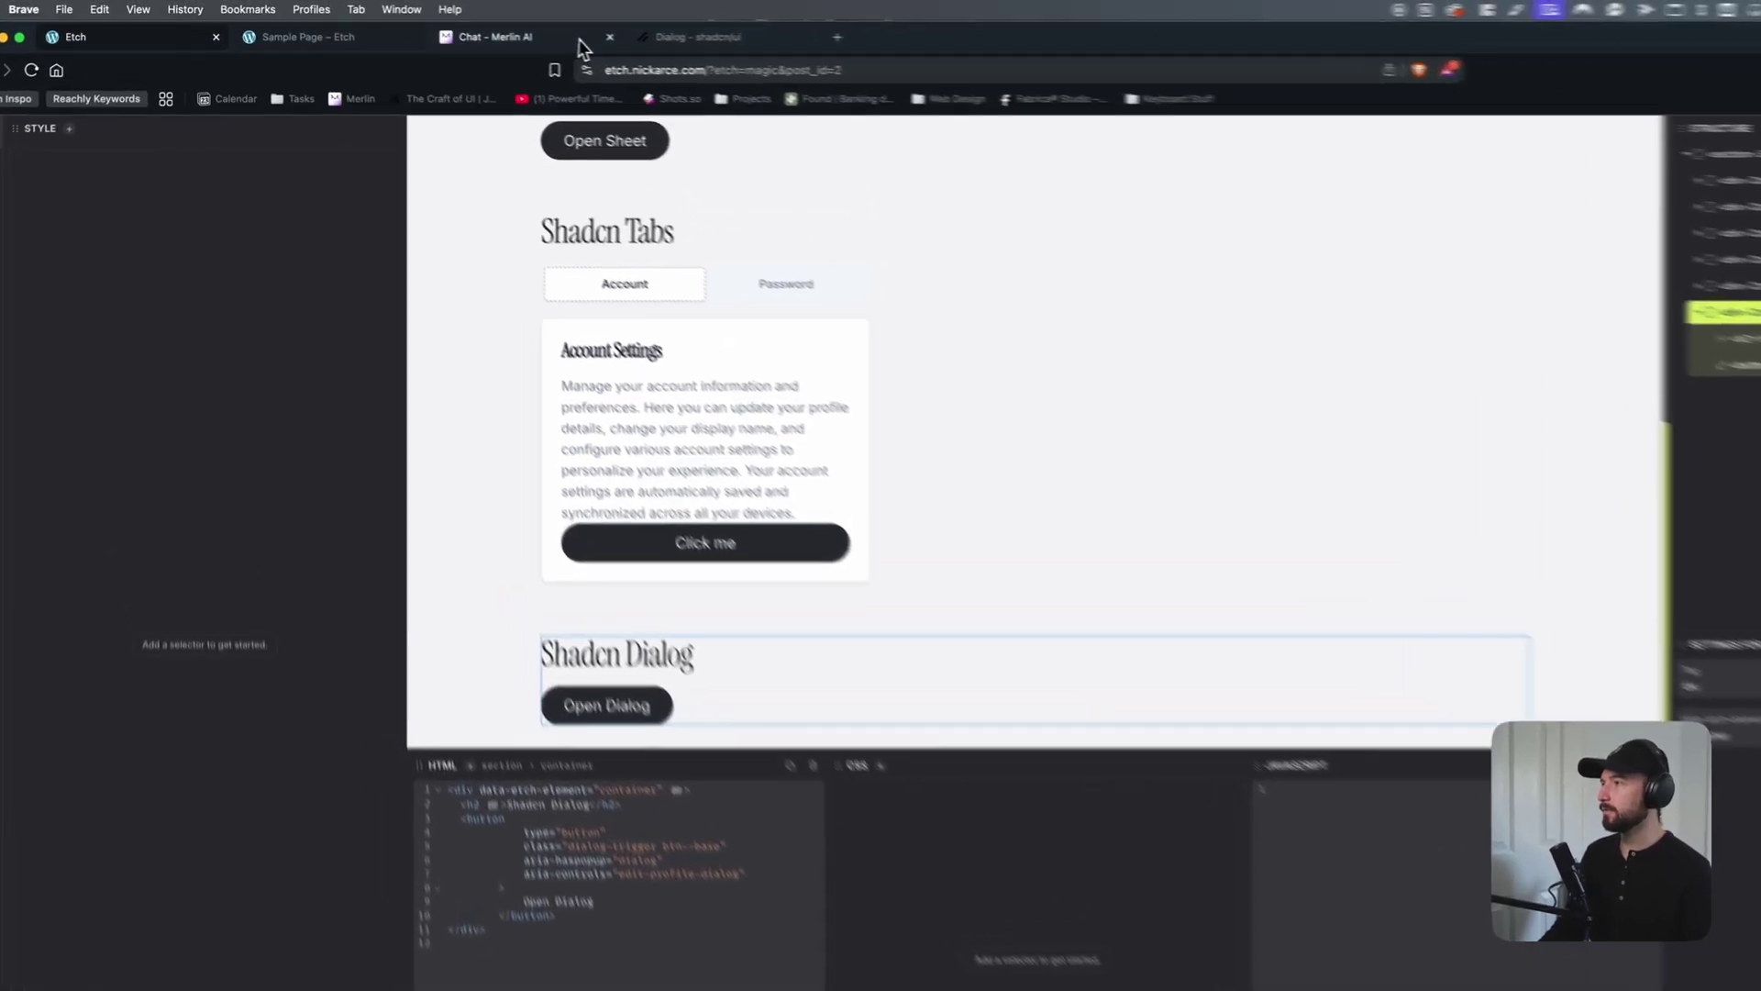
# Copy the generated markup from the line-20 overlay <div> down through </form>.
pyautogui.click(587, 48)
pyautogui.scroll(-5, 782, 657)
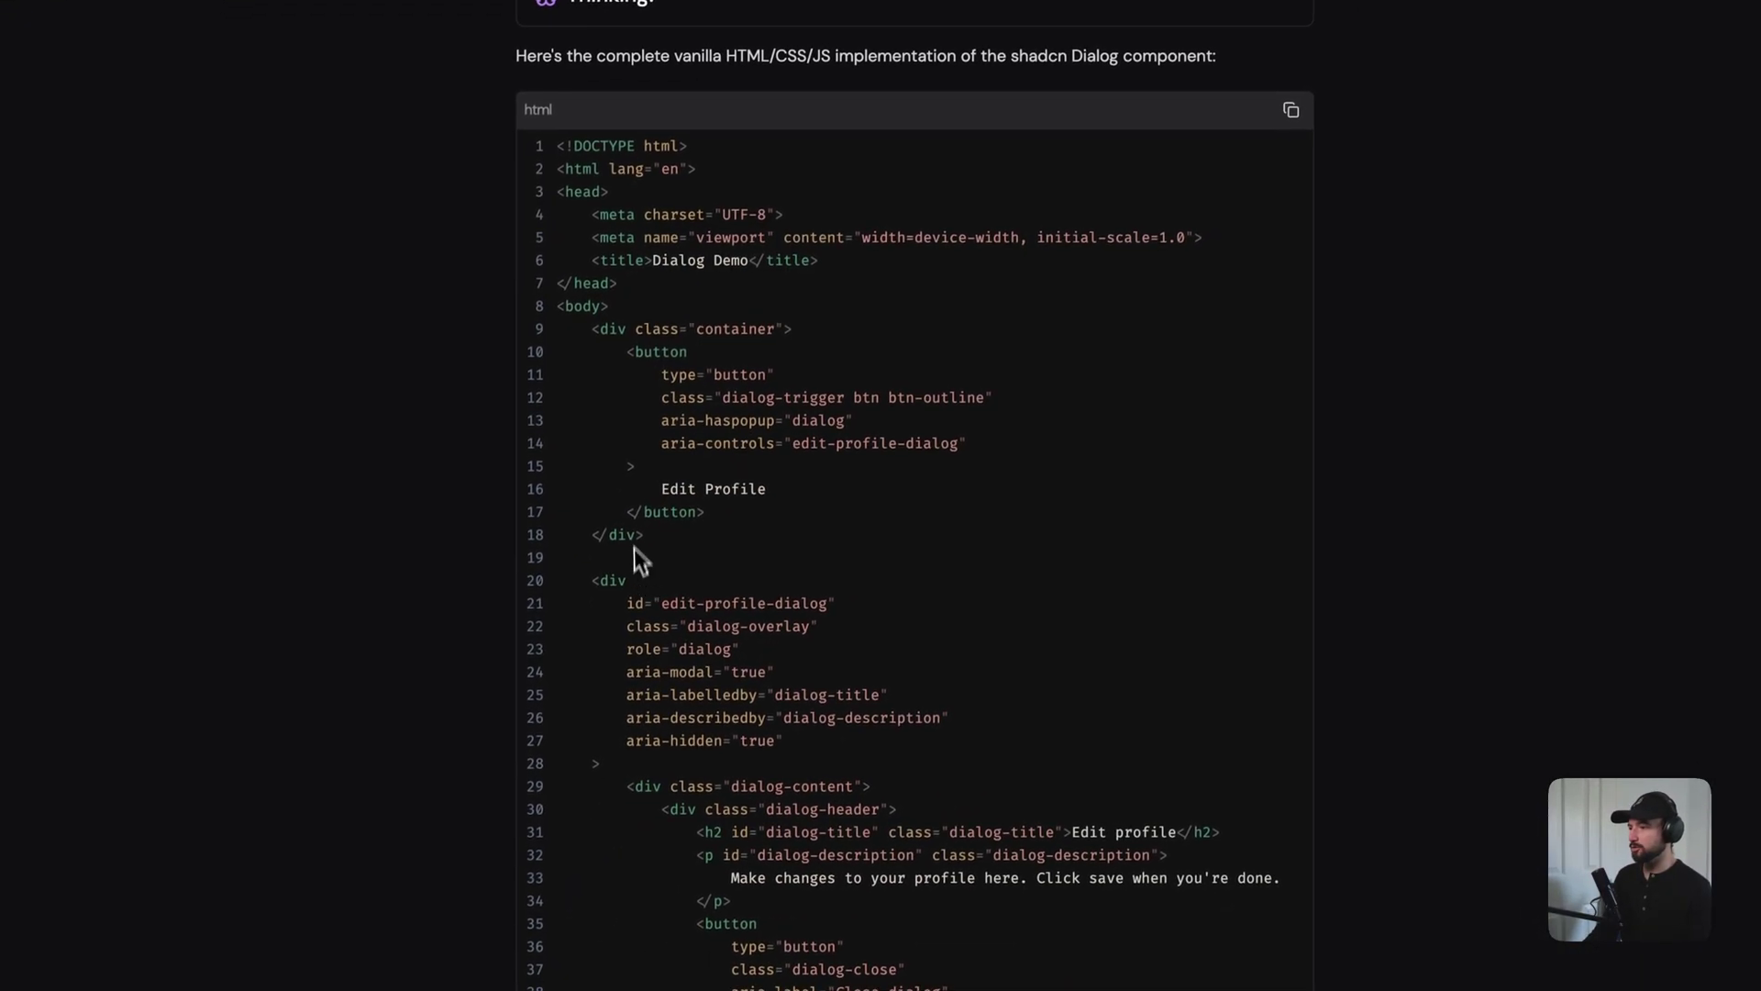
pyautogui.moveTo(589, 581); pyautogui.dragTo(829, 805)
pyautogui.scroll(-5, 995, 691)
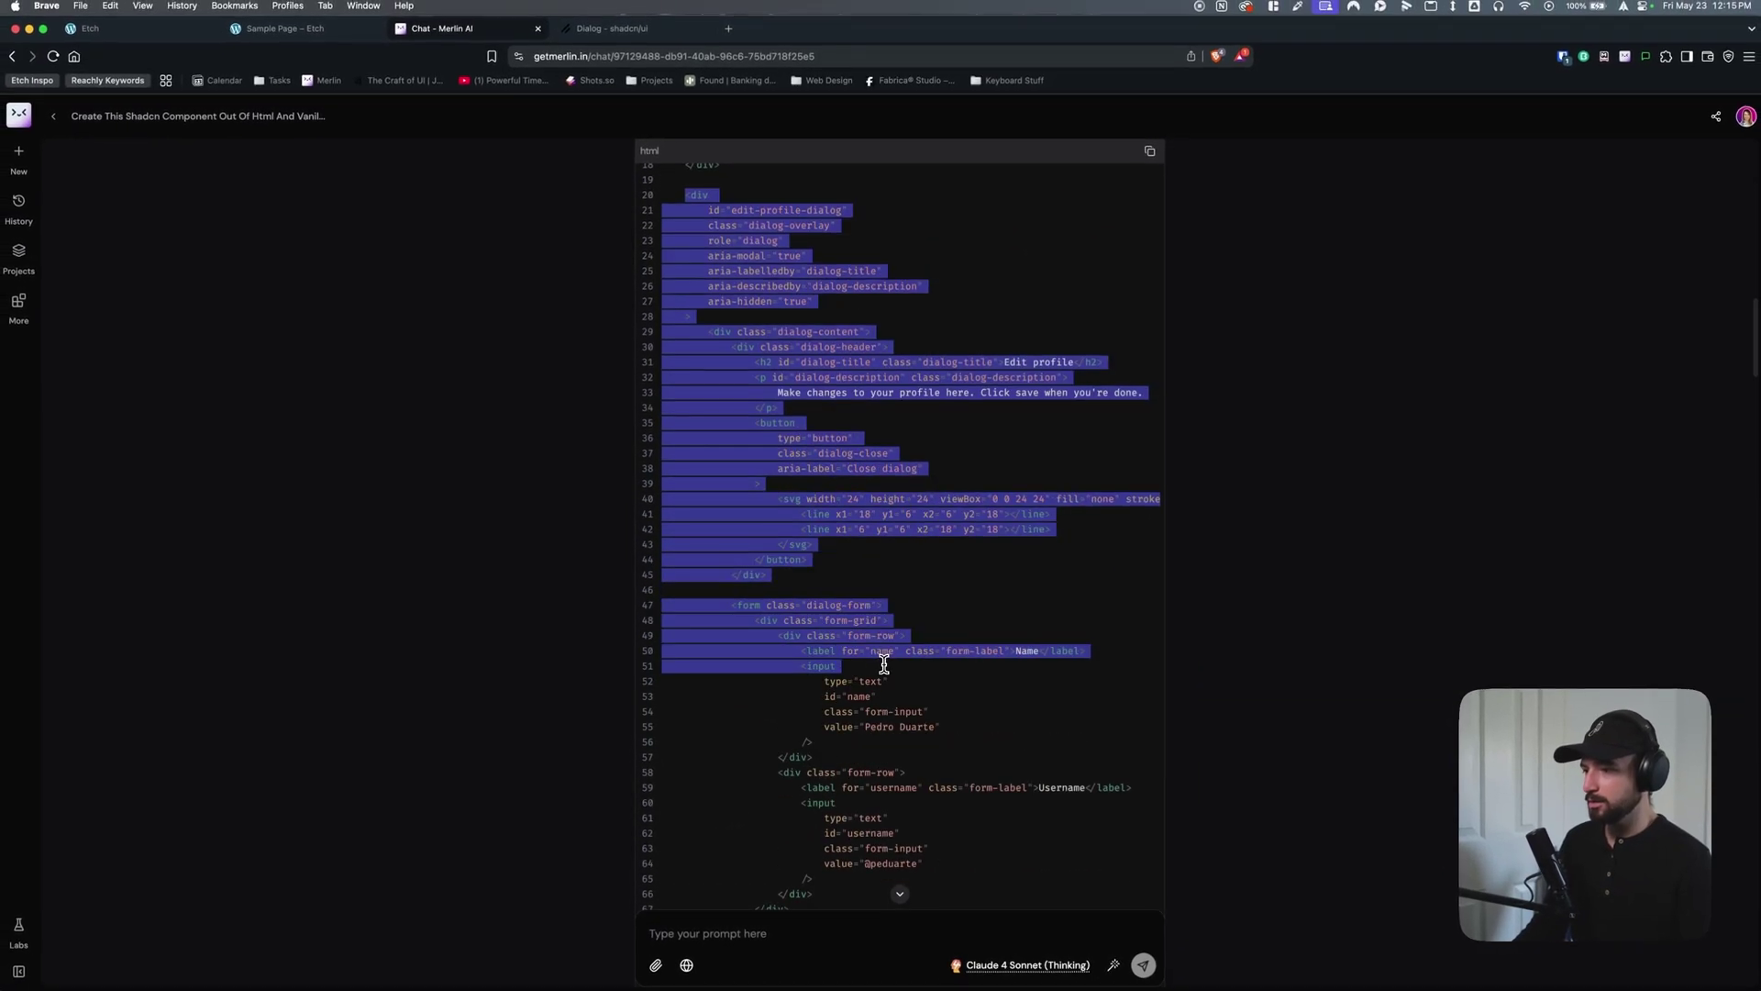
pyautogui.scroll(-5, 885, 676)
pyautogui.scroll(-1, 830, 806)
pyautogui.scroll(6, 738, 684)
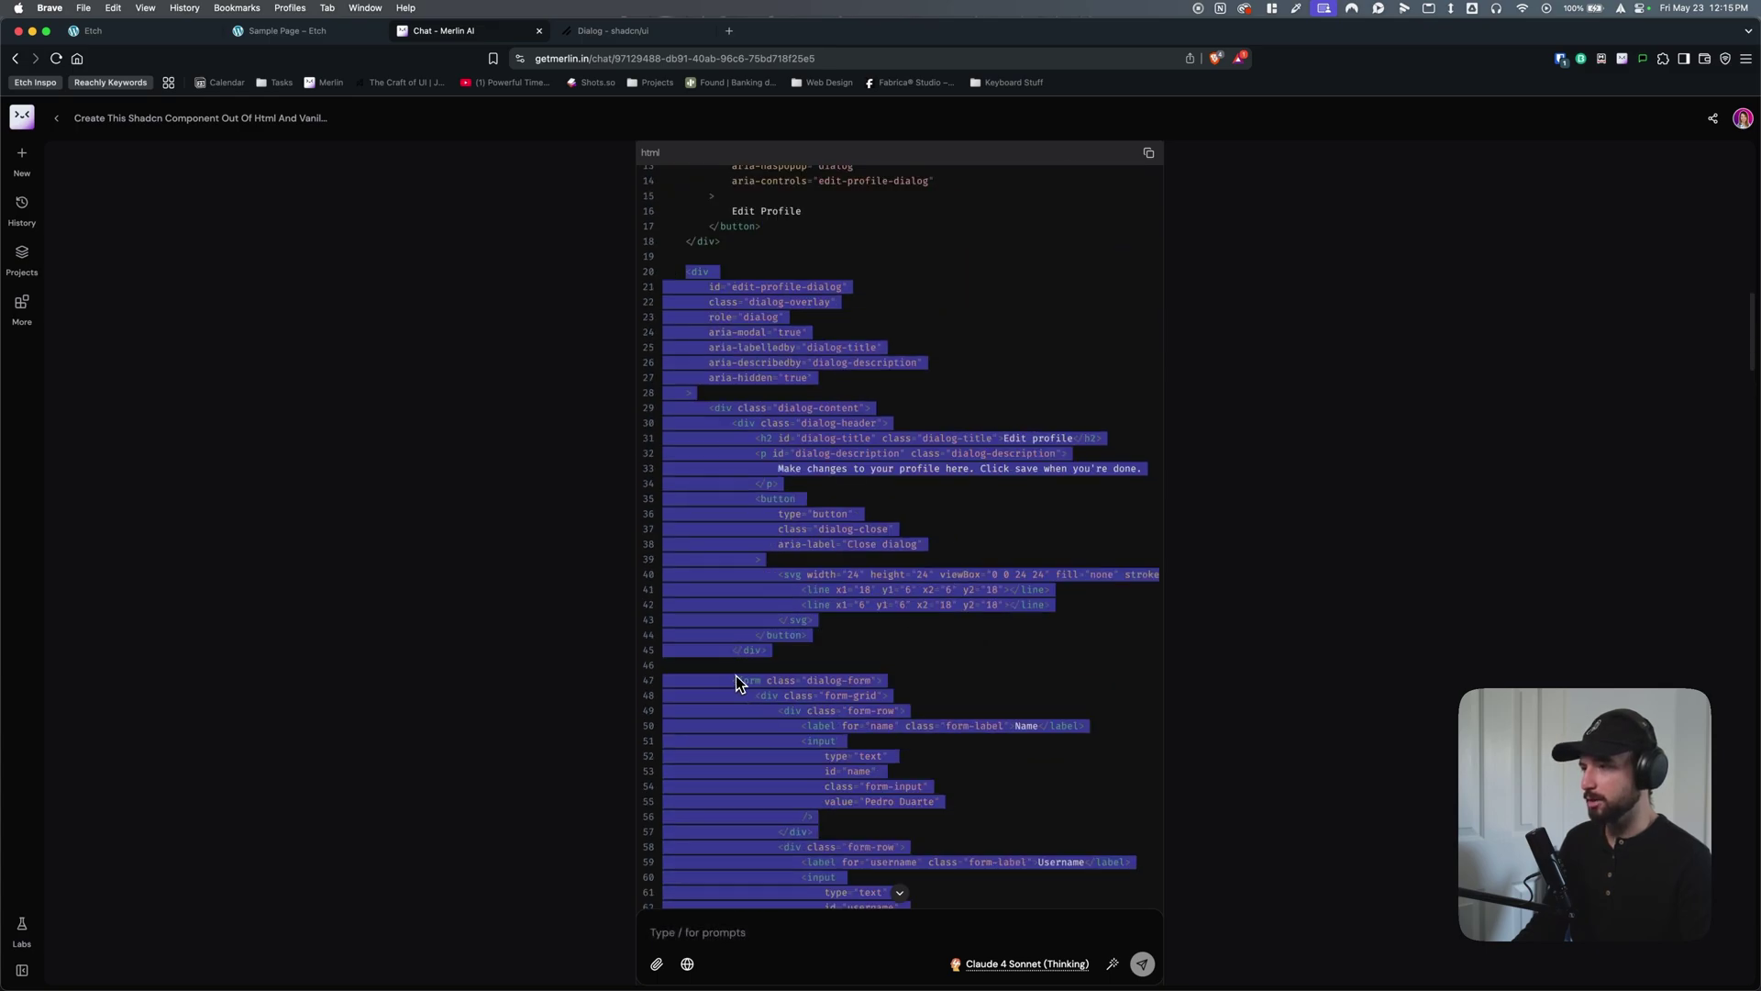
pyautogui.press('super+c')
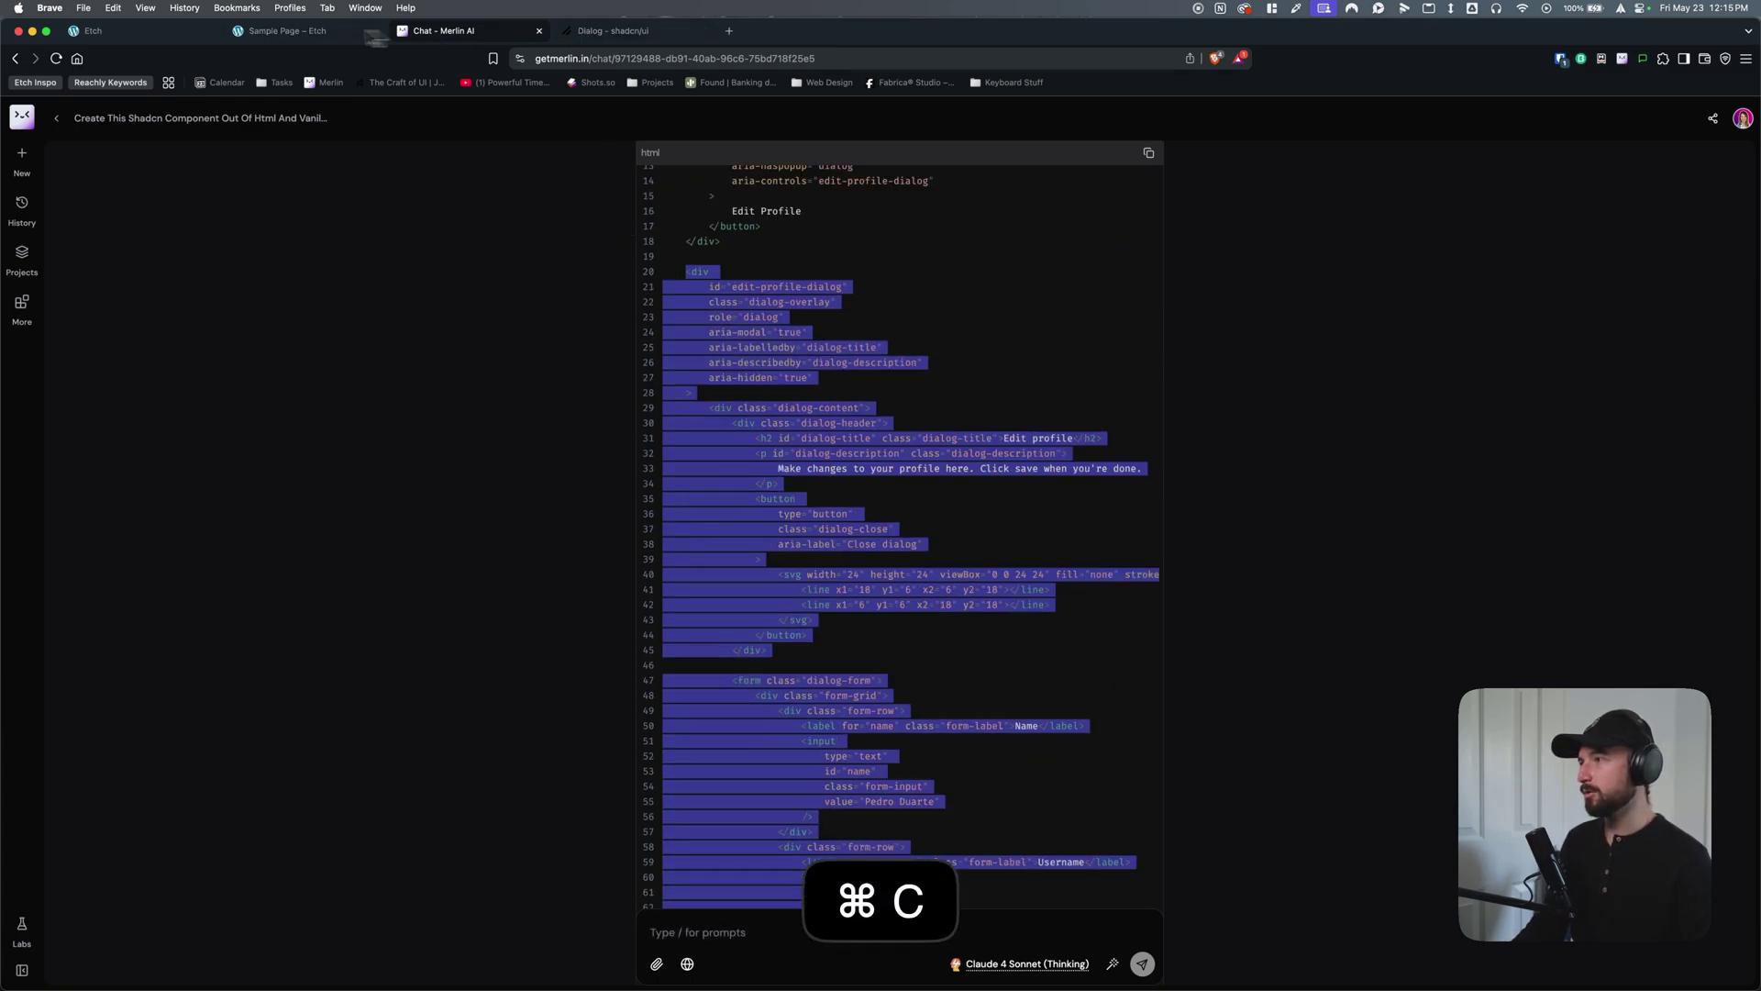
# Paste the edit-profile dialog markup after the Open Dialog button's </button> in Etch's HTML editor.
pyautogui.click(146, 35)
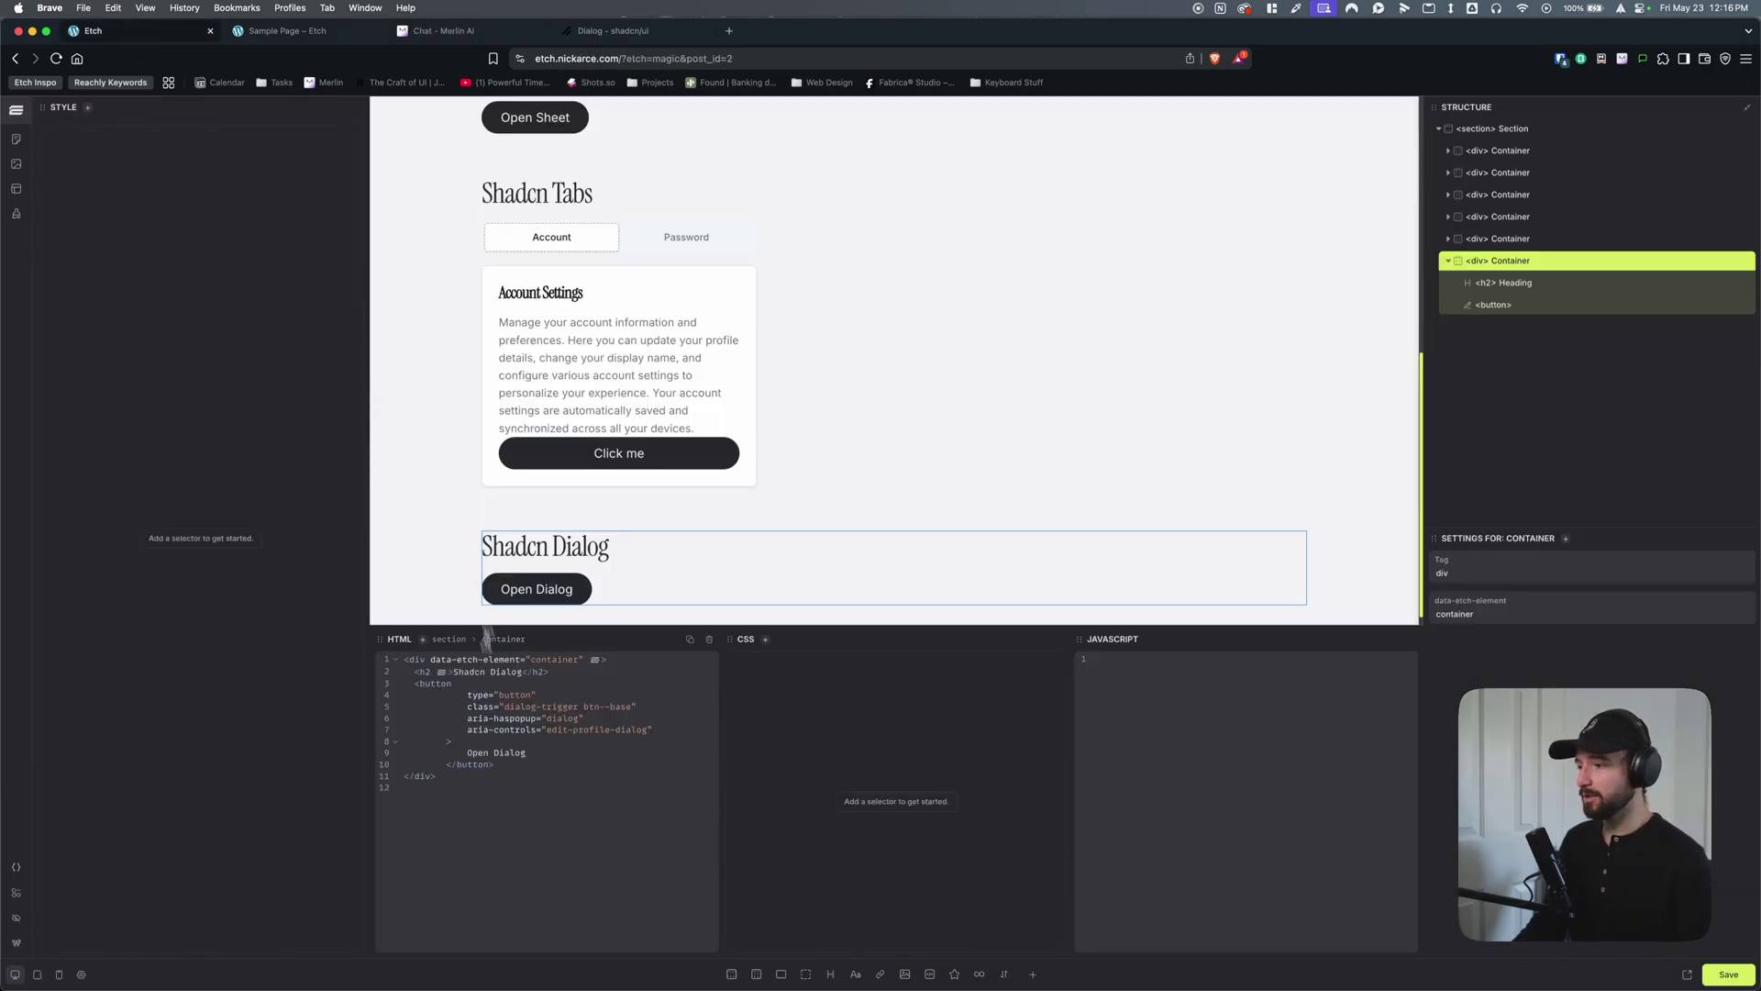
pyautogui.press('super+v')
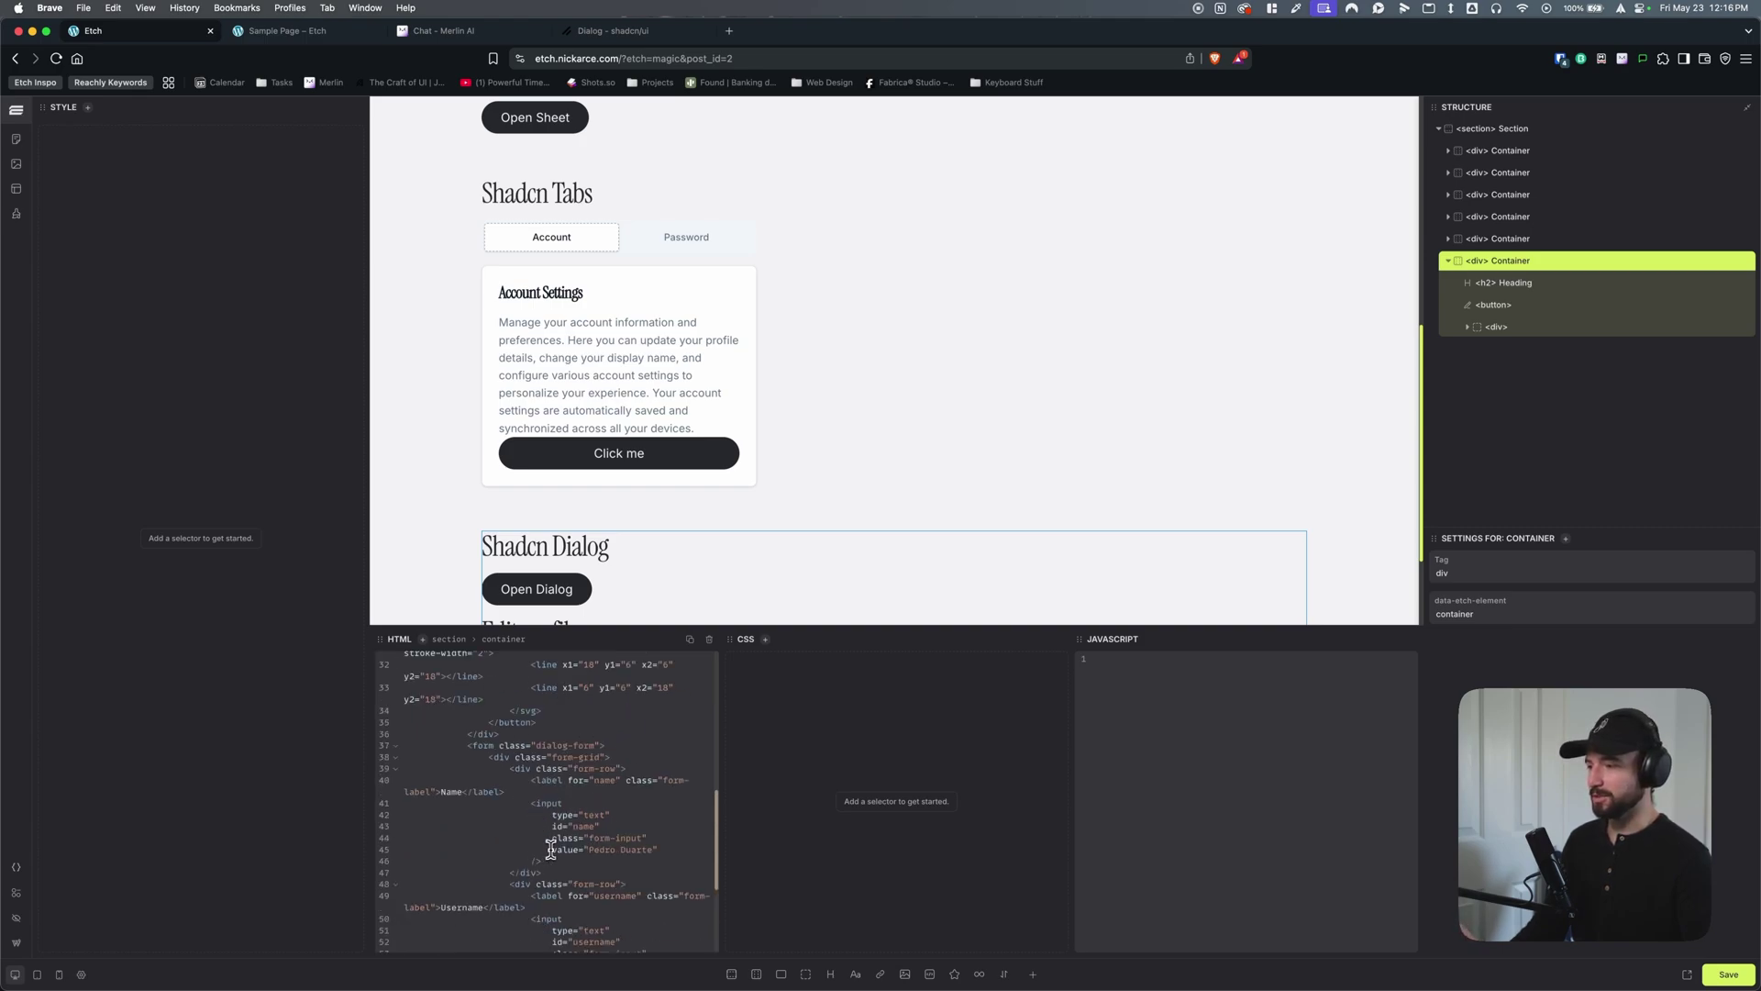
pyautogui.scroll(10, 541, 853)
pyautogui.scroll(1, 563, 857)
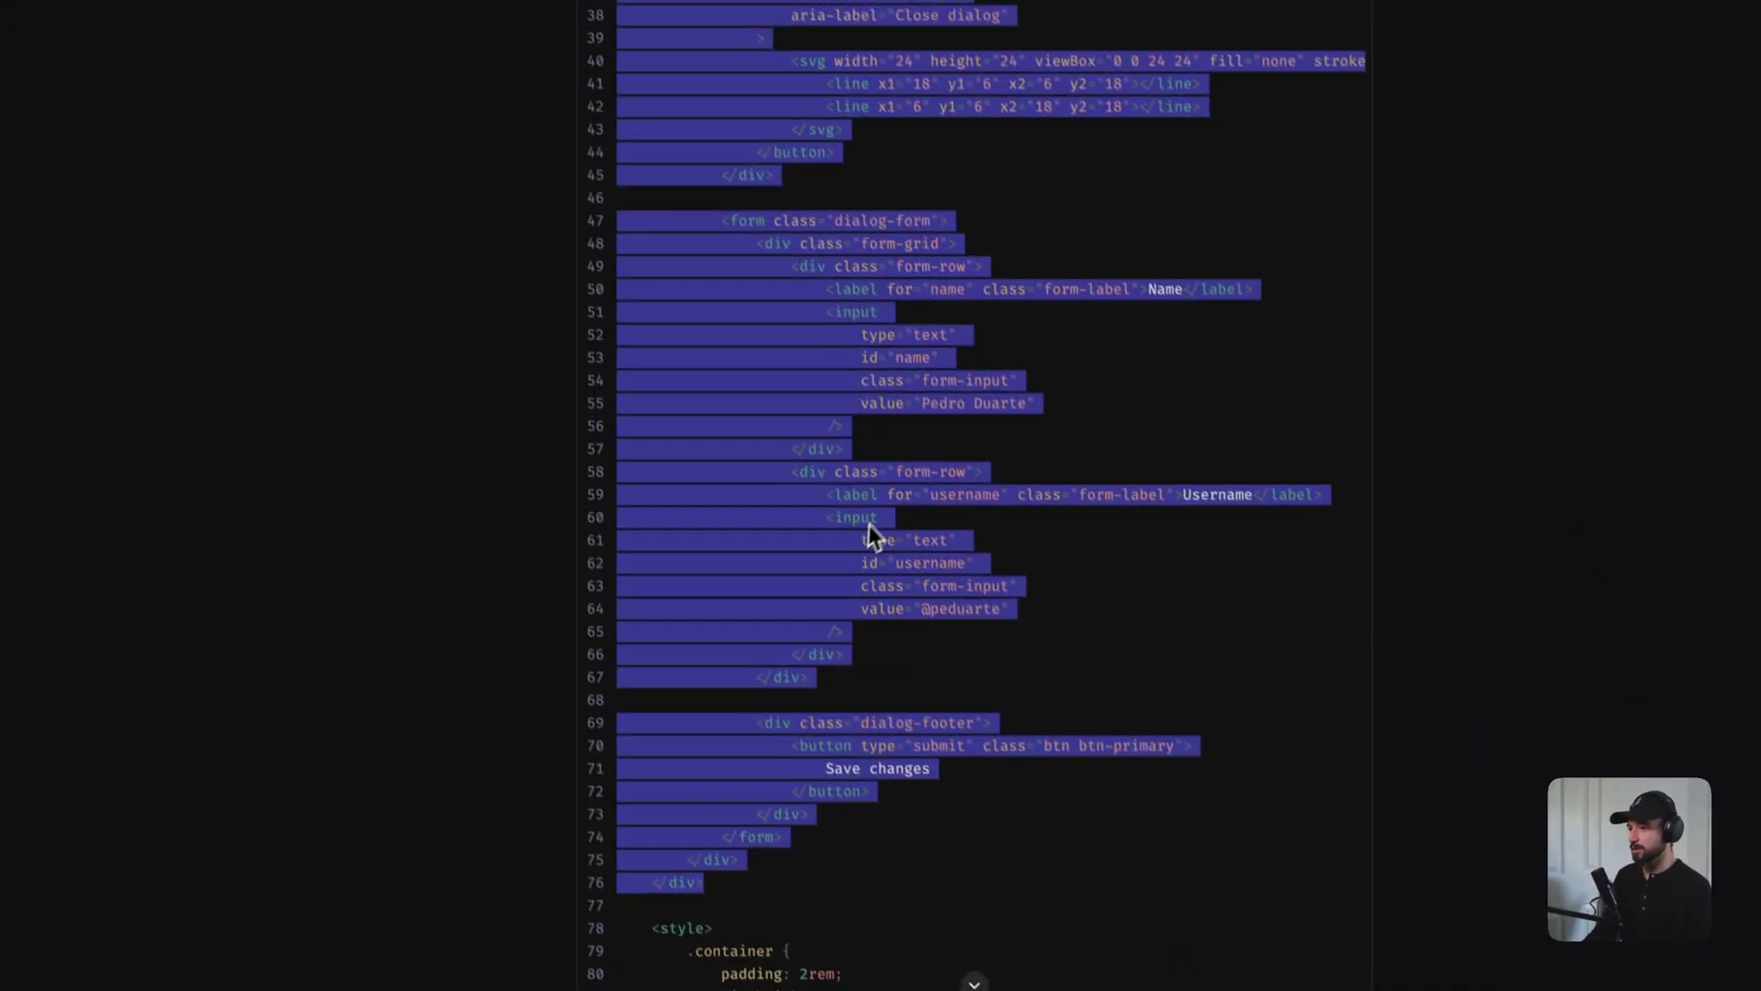
# Copy the generated CSS from the .dialog-overlay rule through the .dialog-footer rule.
pyautogui.scroll(-5, 831, 642)
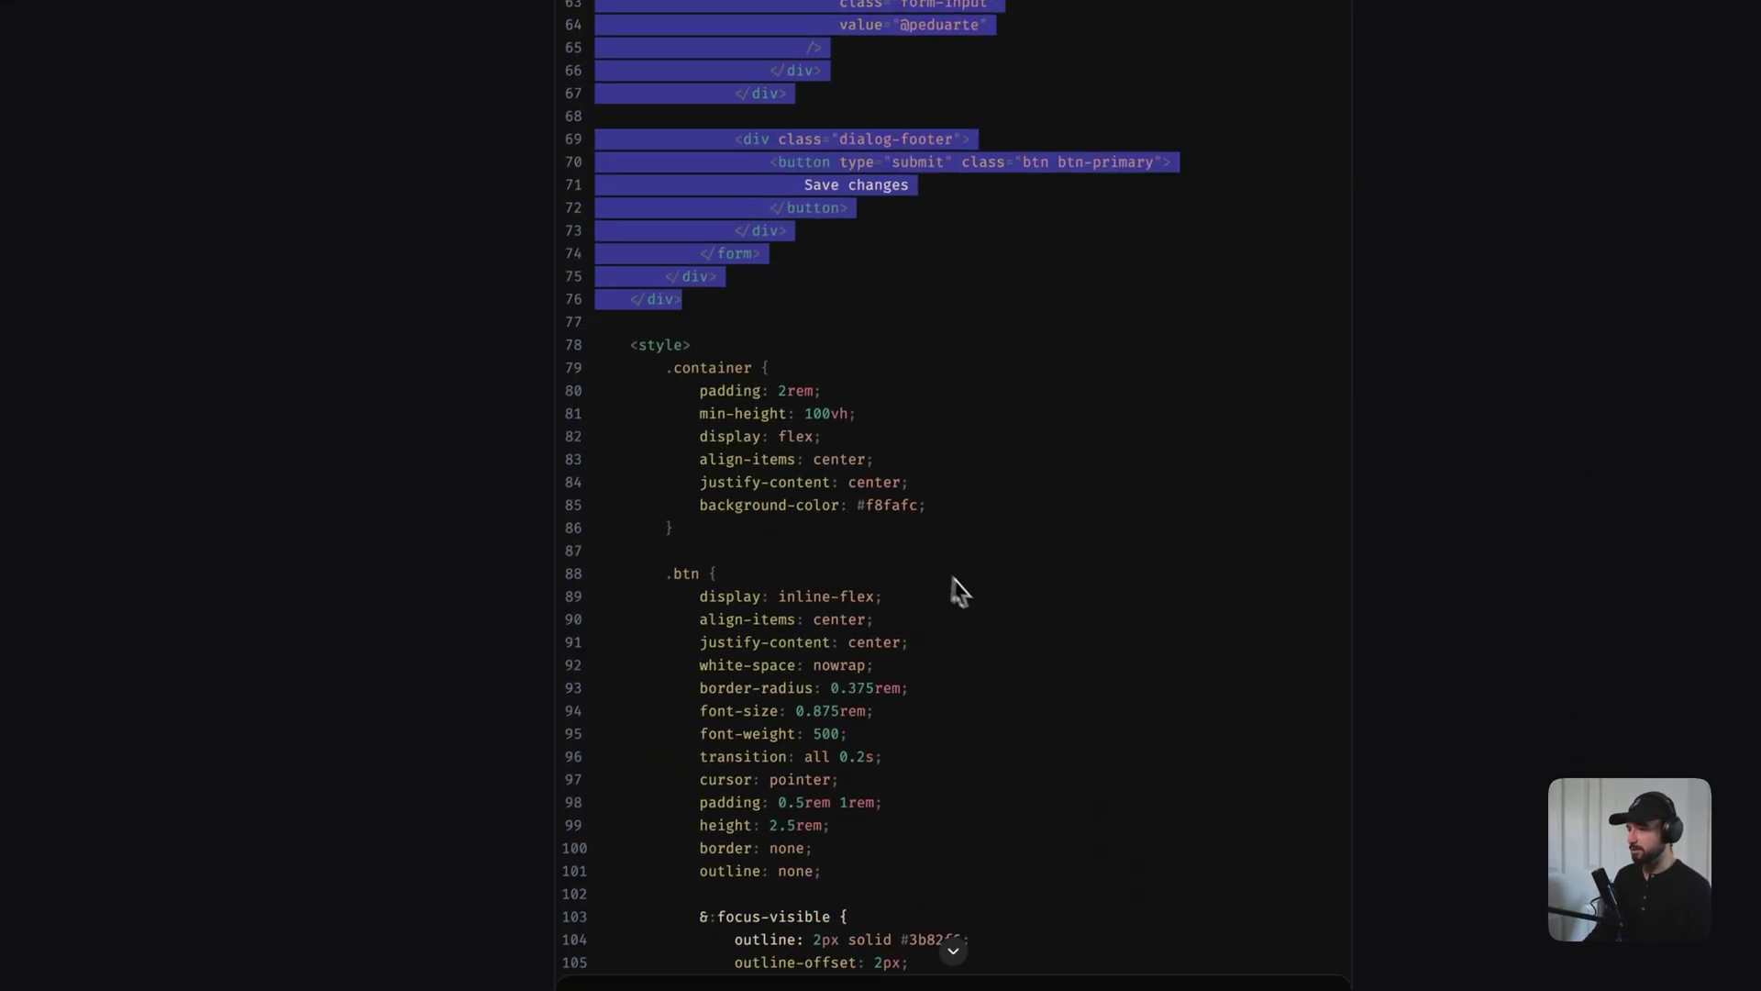
pyautogui.scroll(-6, 955, 597)
pyautogui.scroll(-6, 706, 527)
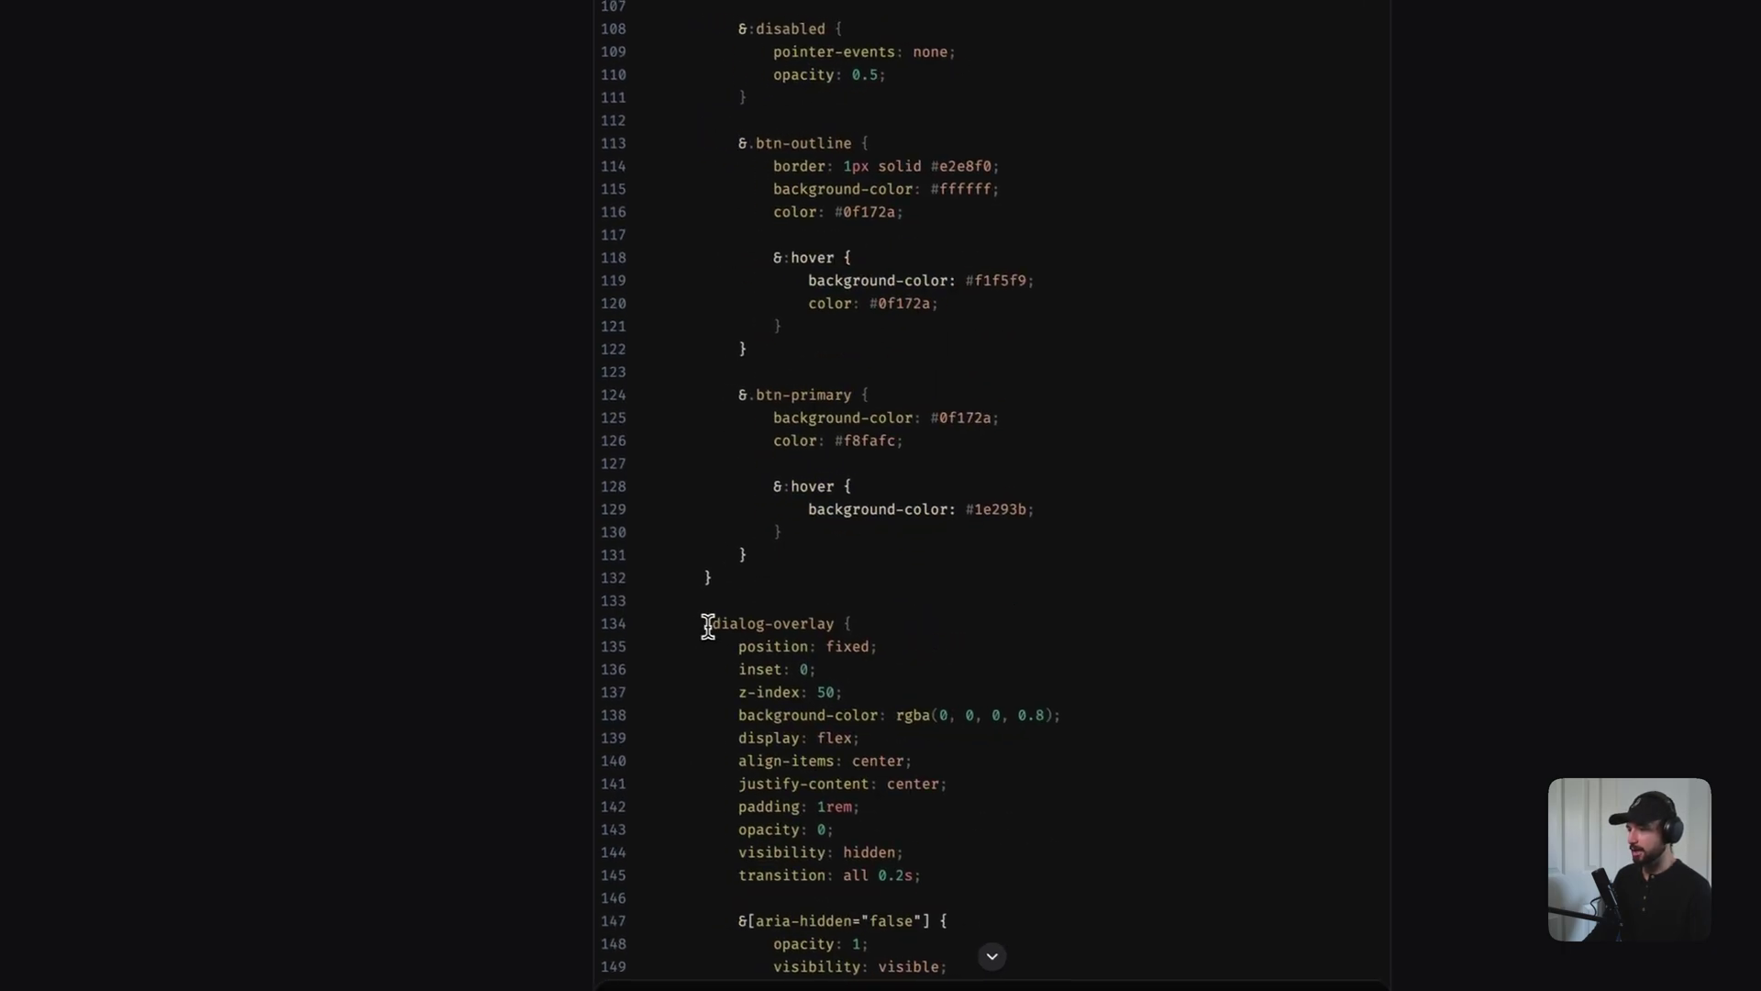
pyautogui.scroll(-4, 711, 624)
pyautogui.moveTo(729, 344); pyautogui.dragTo(812, 811)
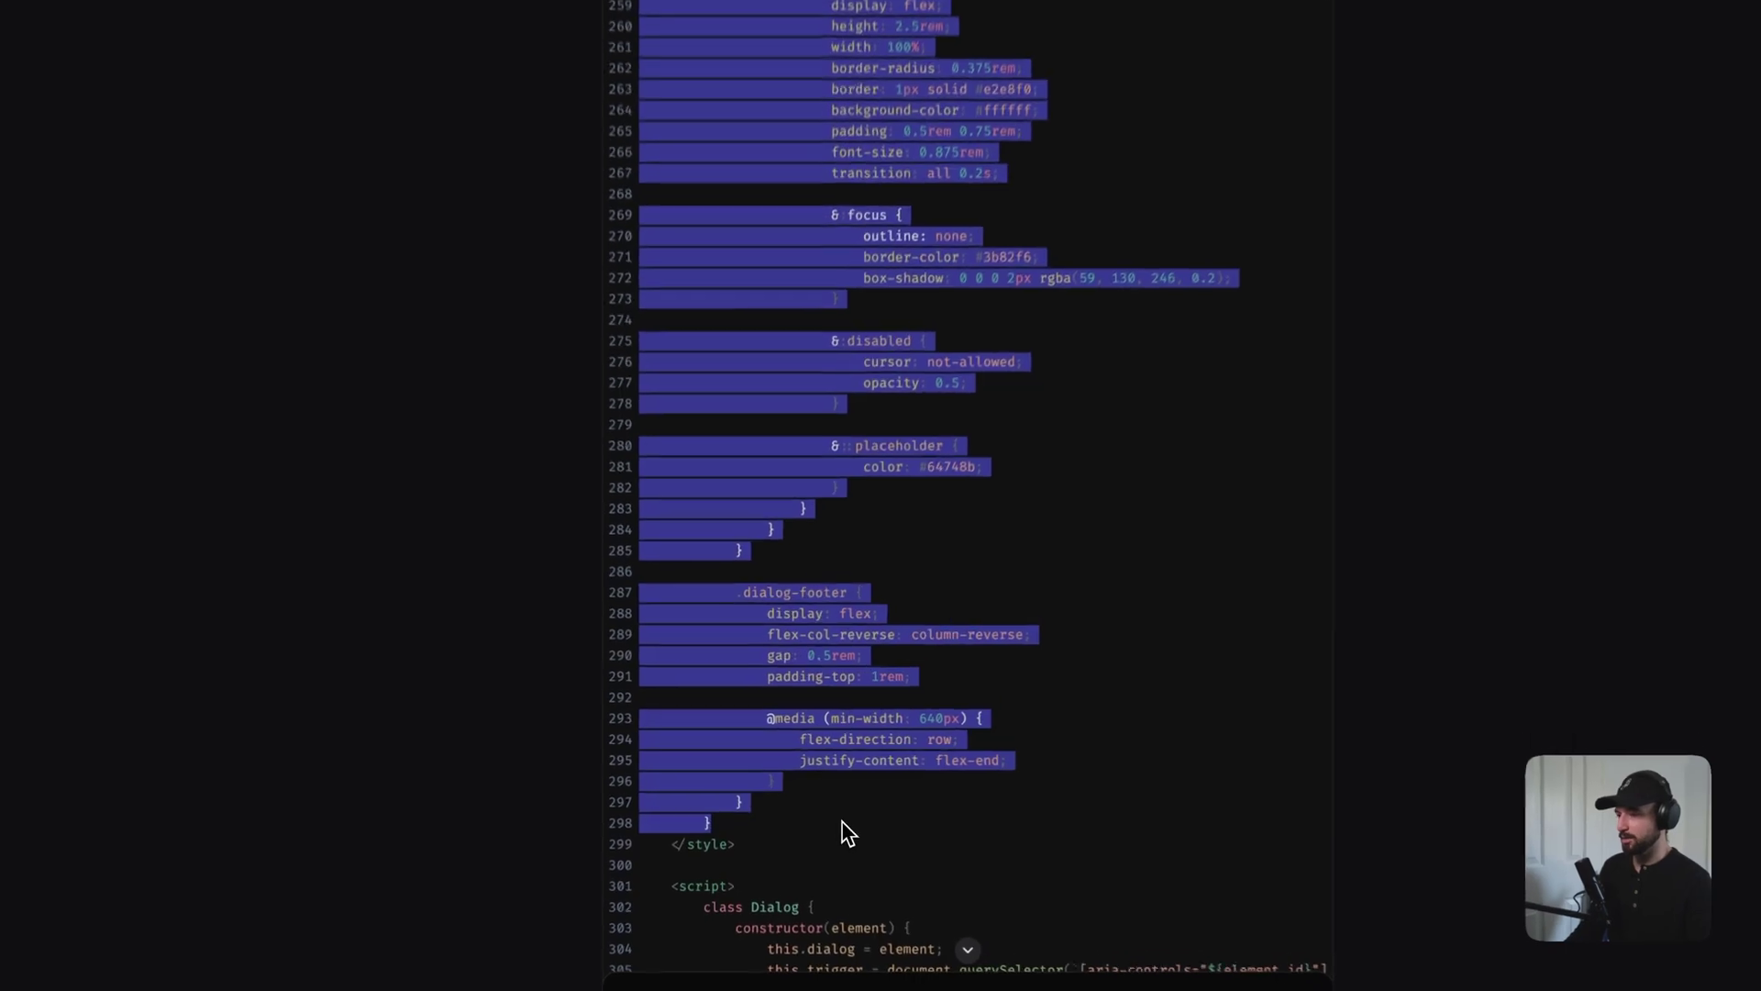
pyautogui.scroll(20, 853, 770)
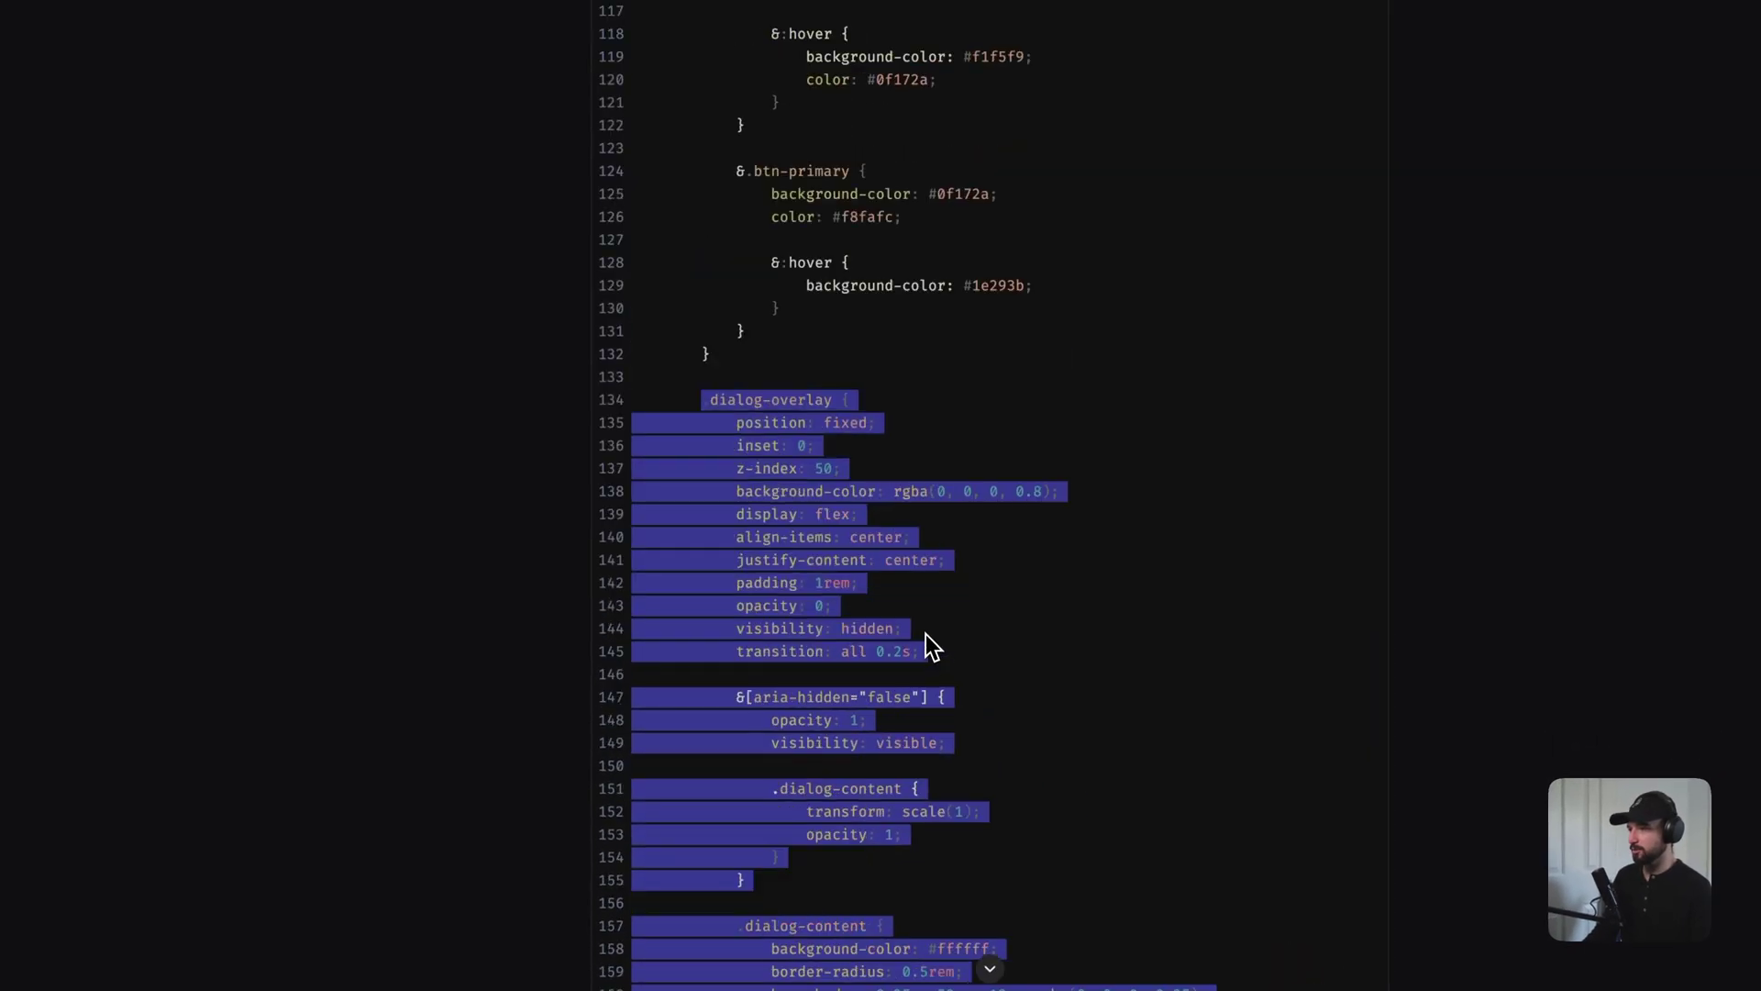
pyautogui.press('super+c')
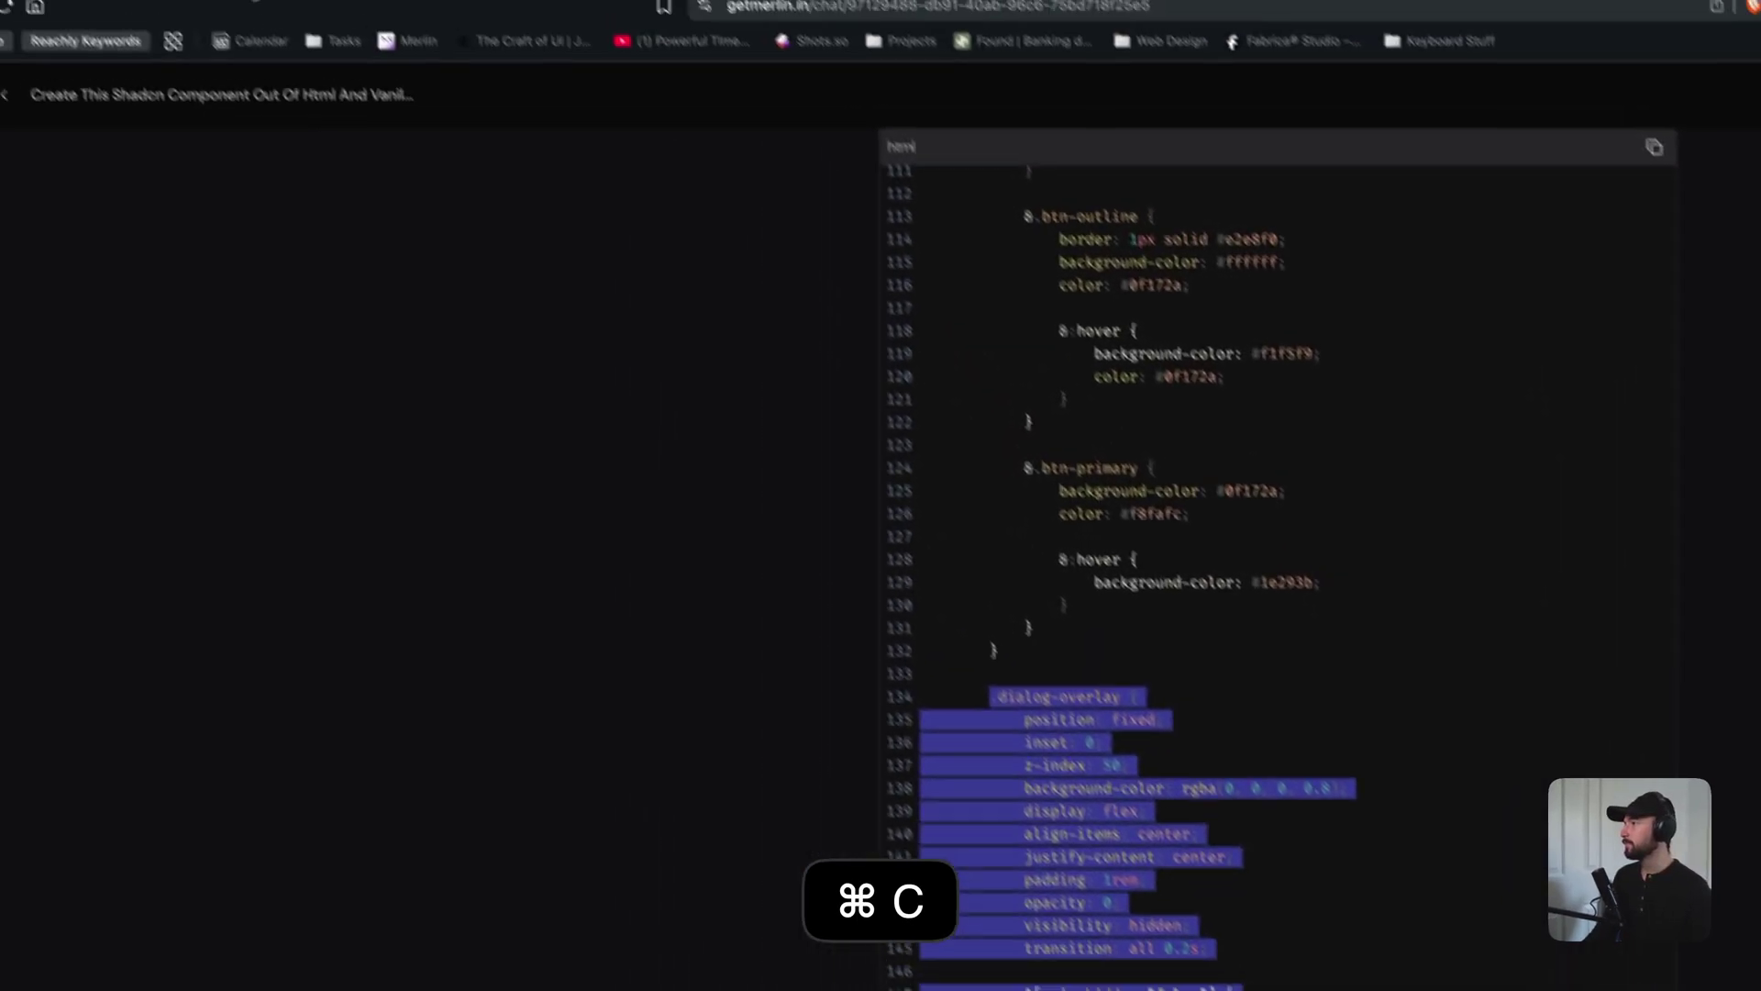
pyautogui.click(262, 80)
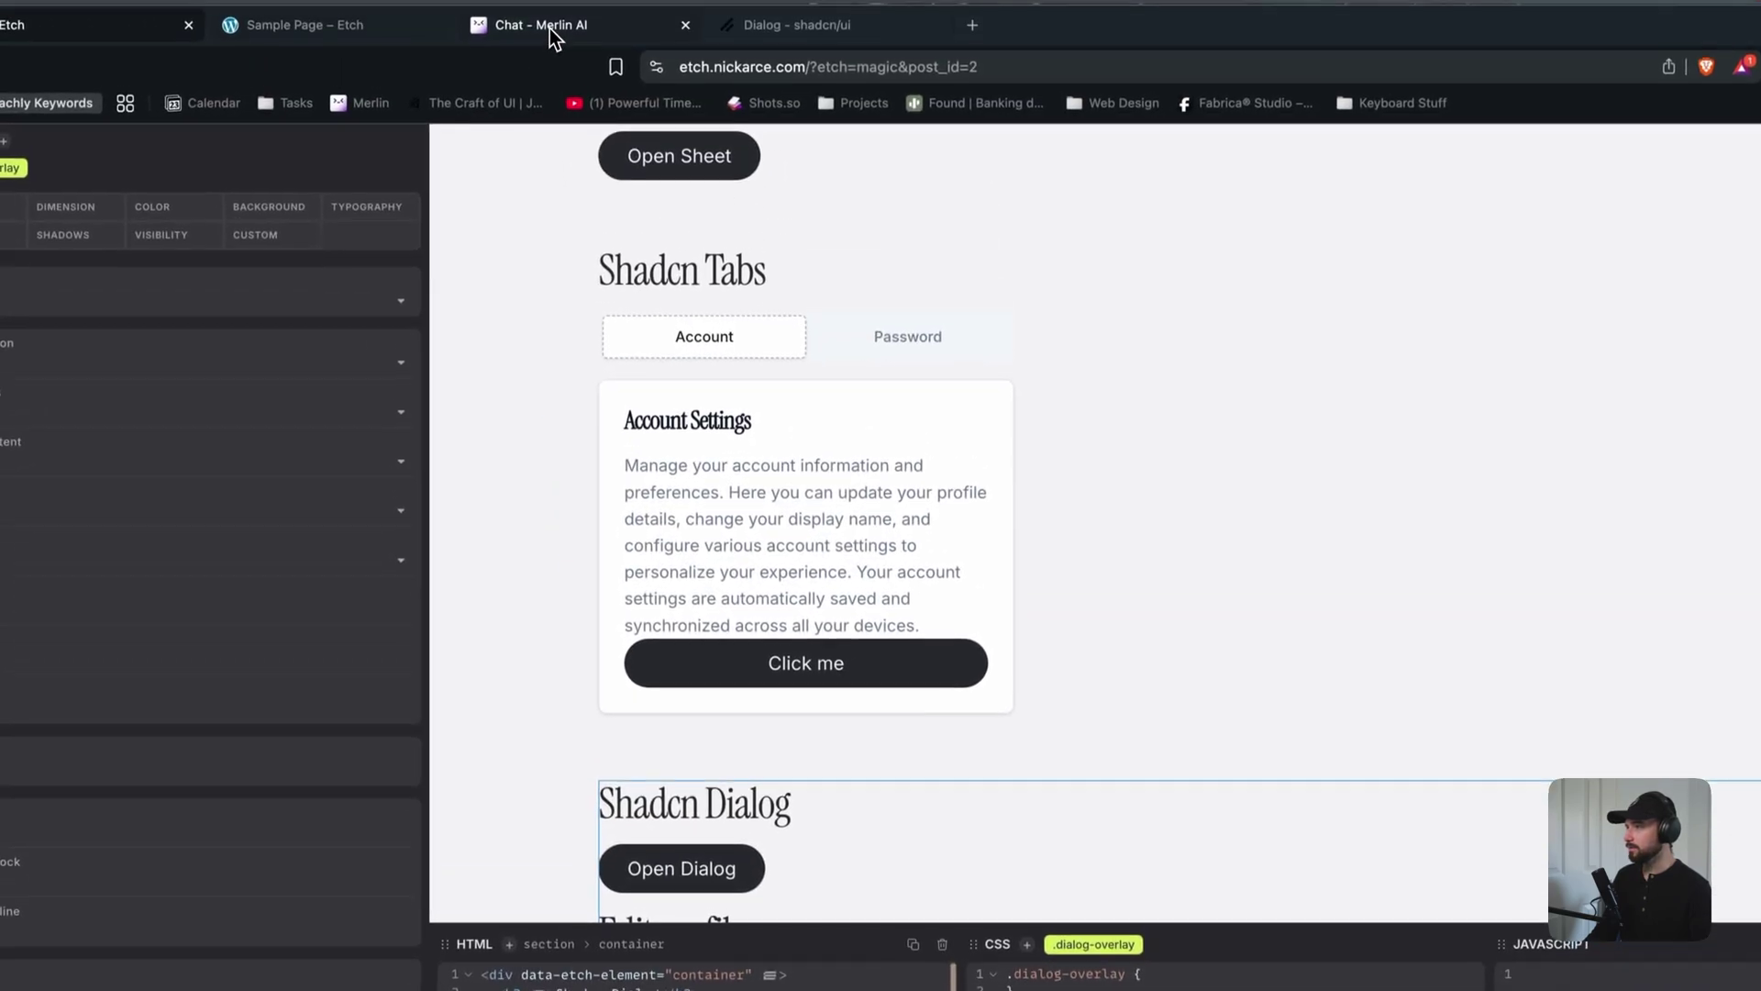
# Paste the overlay, content, form and footer styles into the .dialog-overlay stylesheet and review them.
pyautogui.click(550, 31)
pyautogui.click(83, 5)
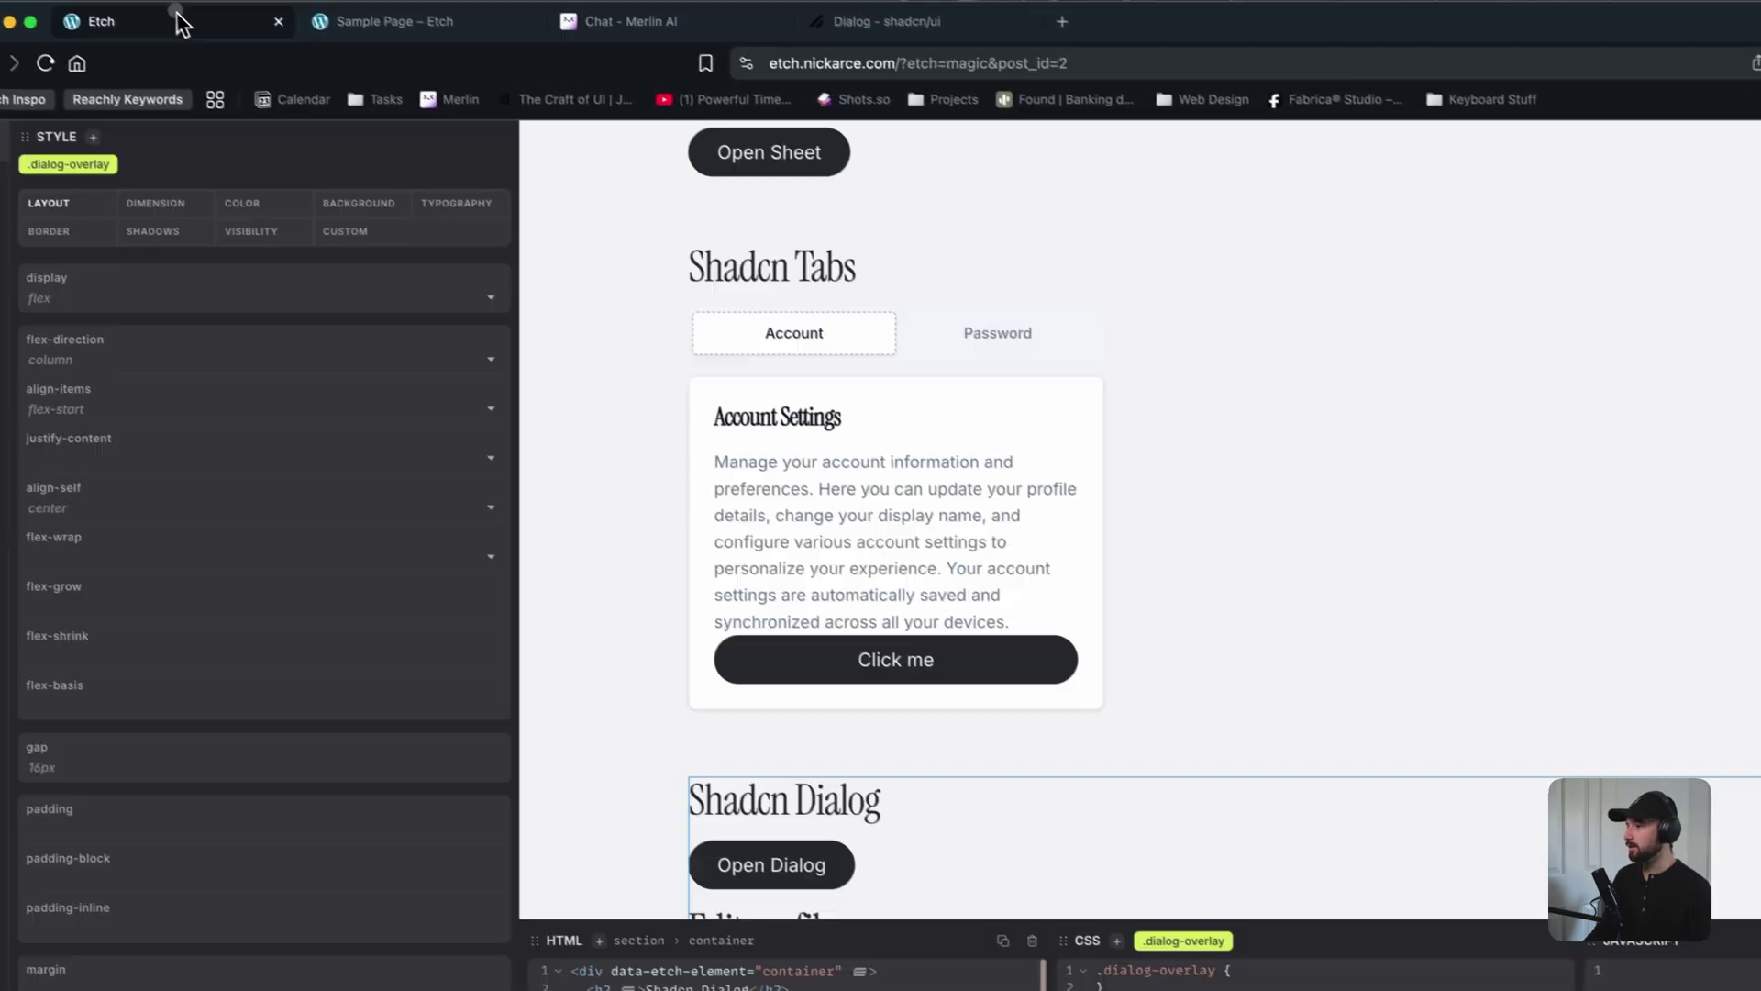
pyautogui.press('super+v')
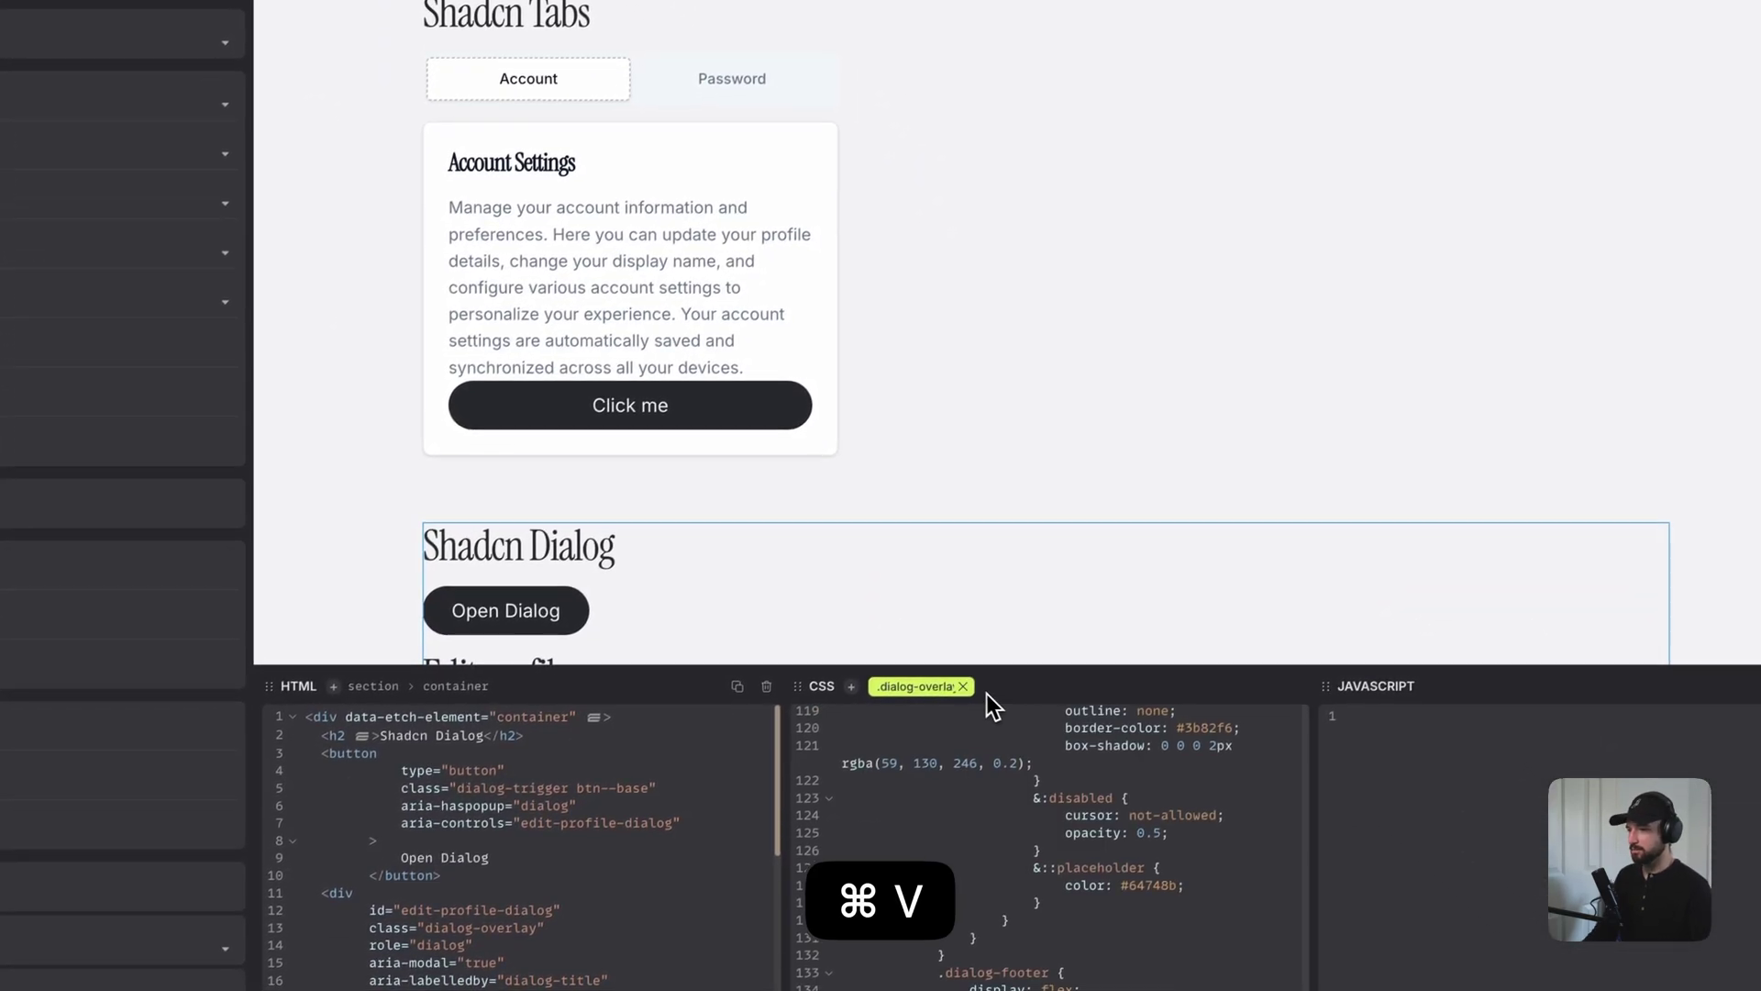
pyautogui.scroll(-3, 635, 578)
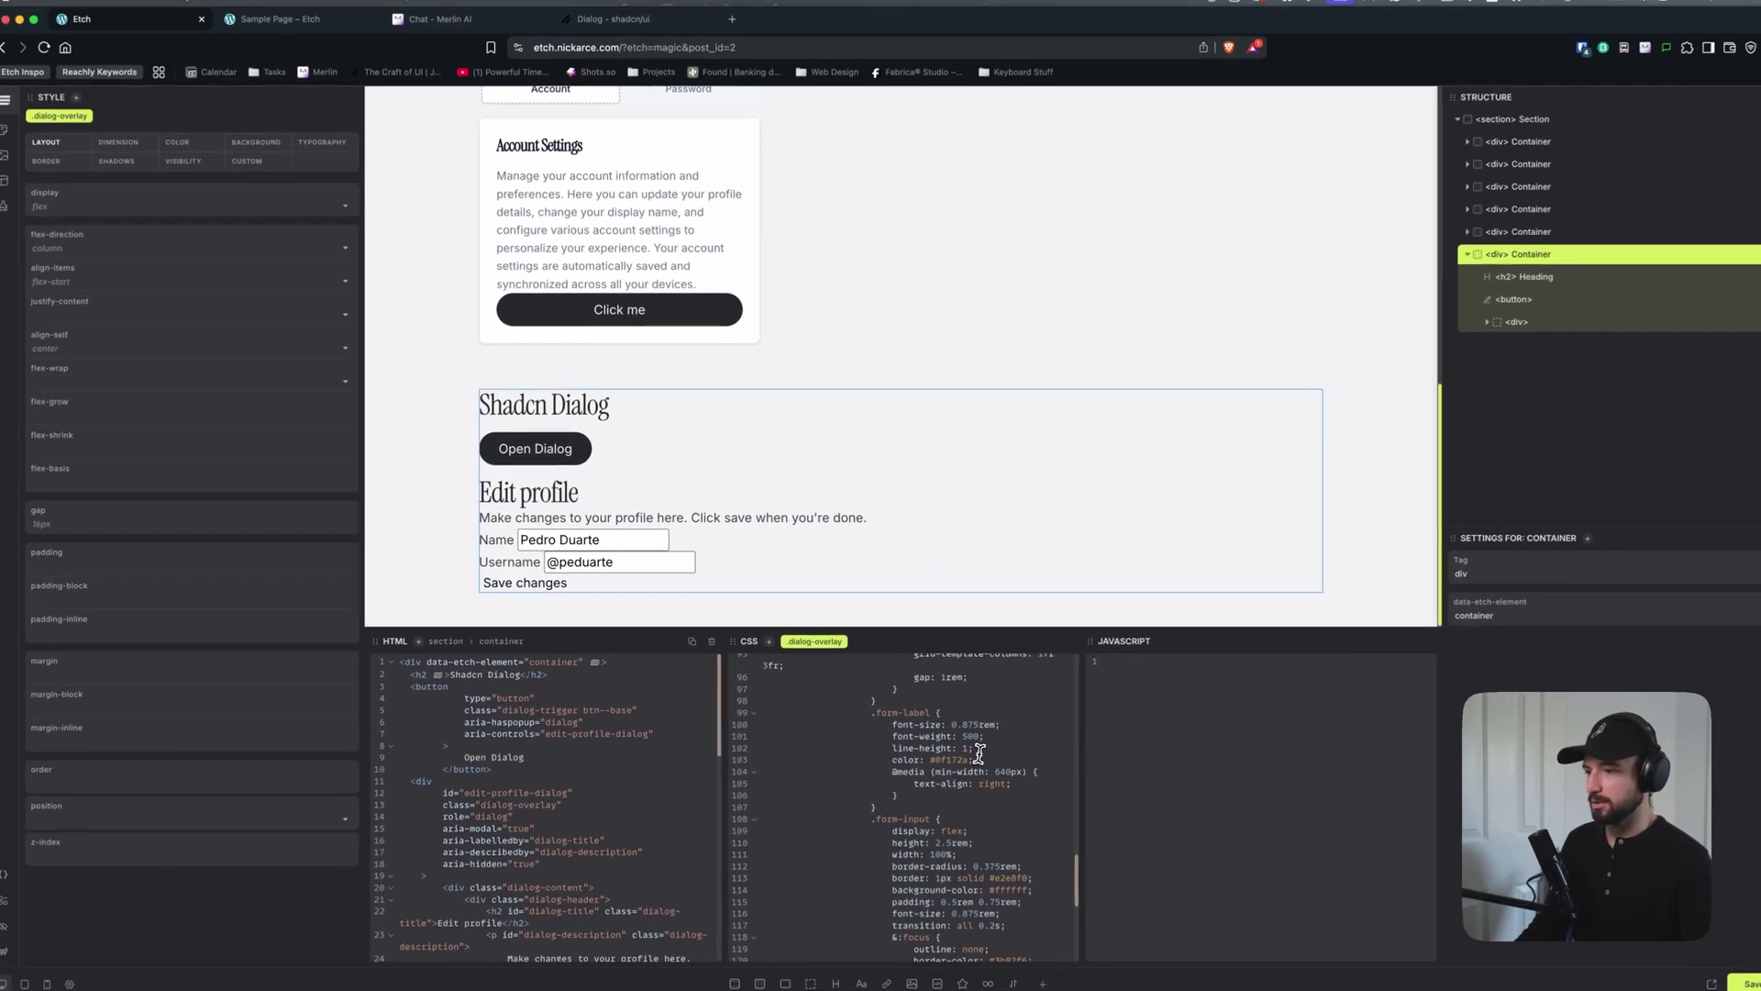
pyautogui.scroll(10, 946, 777)
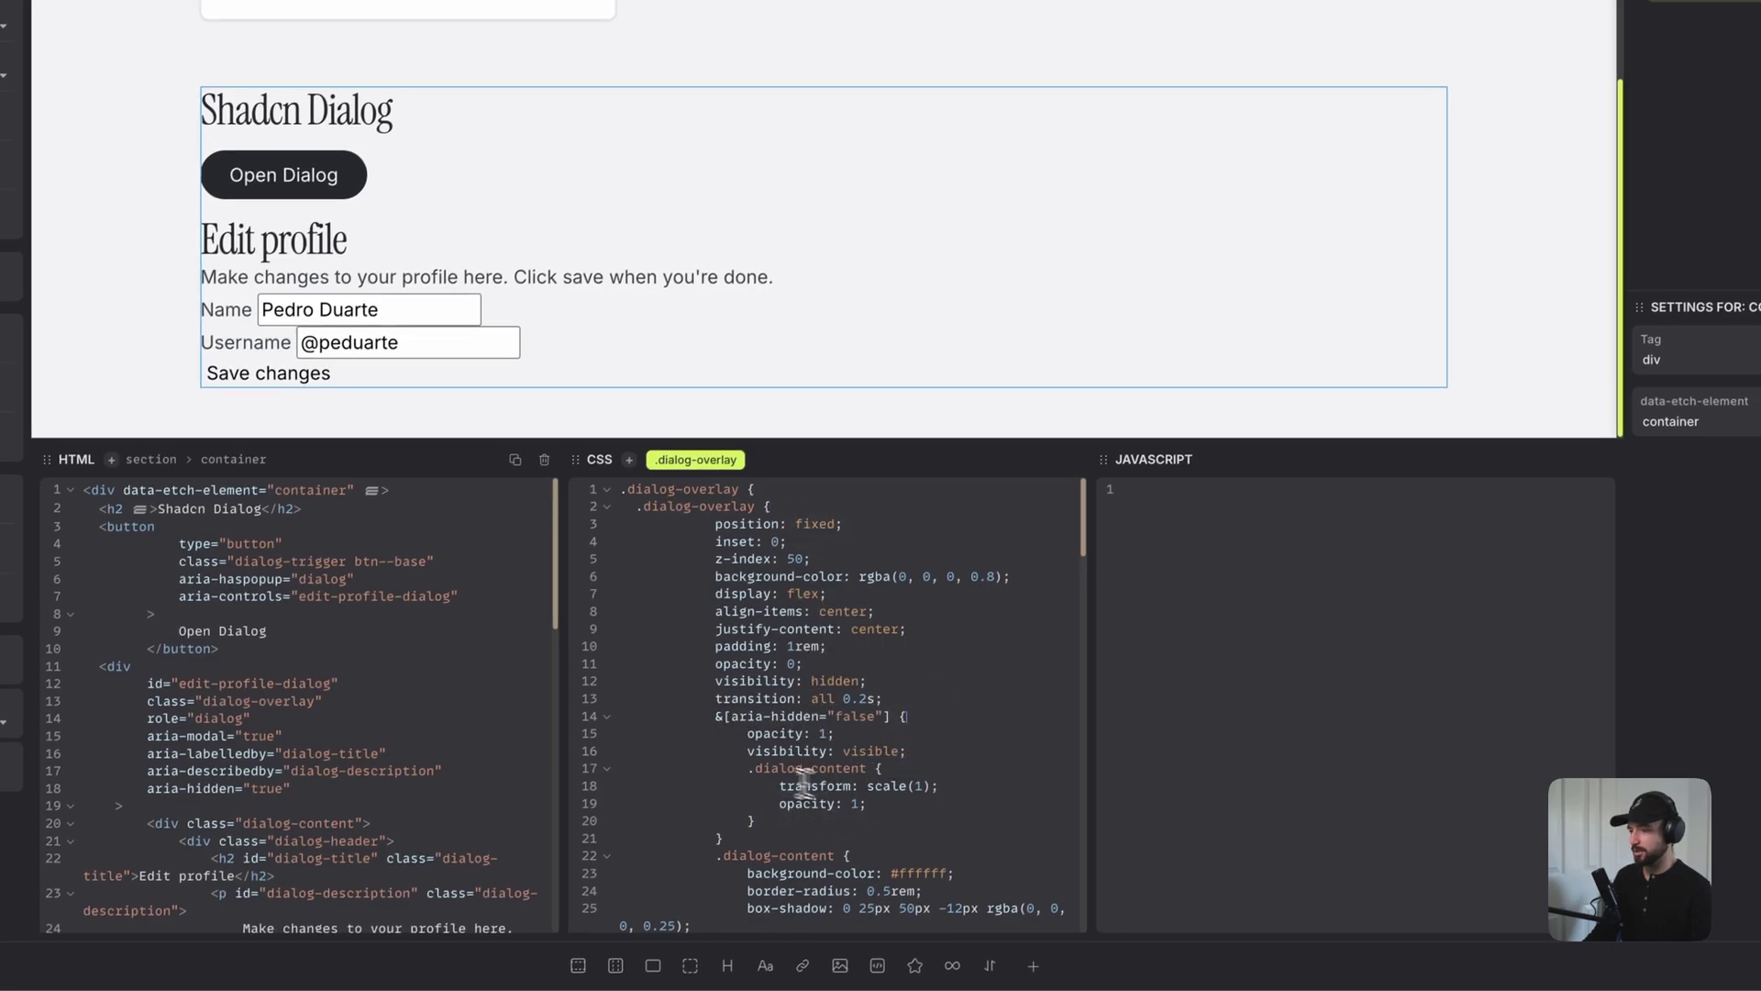
pyautogui.scroll(-2, 791, 778)
pyautogui.scroll(2, 788, 642)
pyautogui.scroll(-4, 894, 718)
pyautogui.scroll(-2, 826, 725)
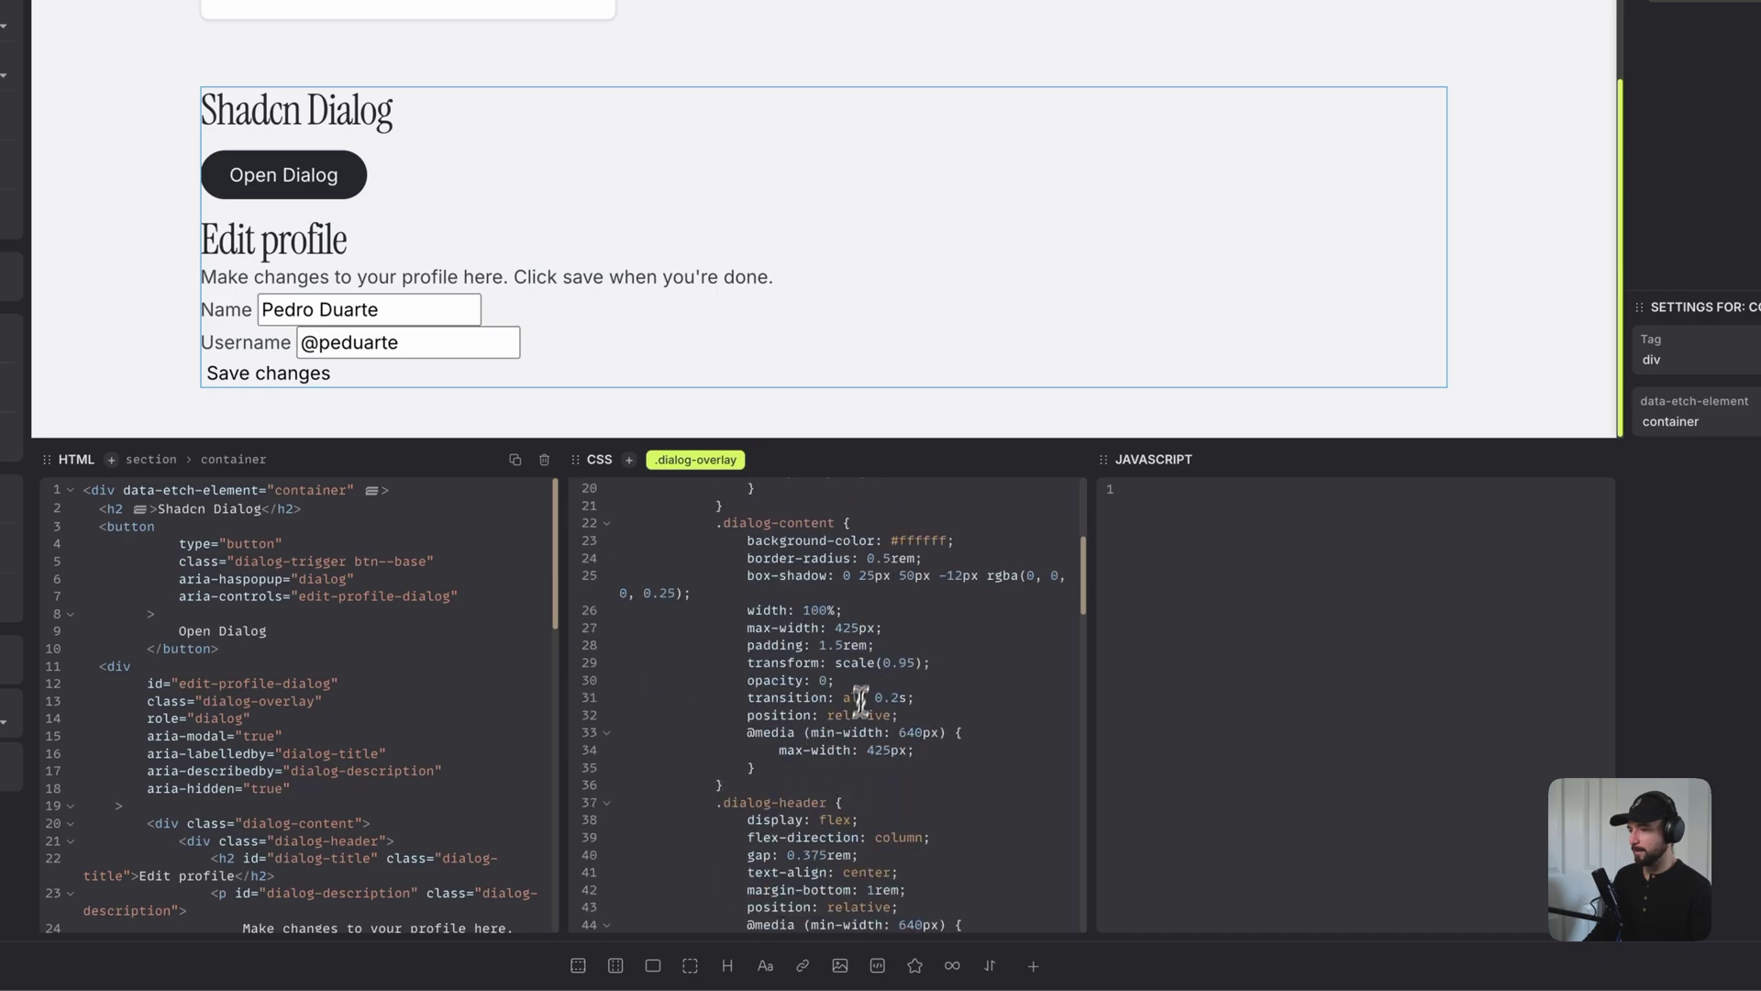
pyautogui.scroll(-14, 789, 743)
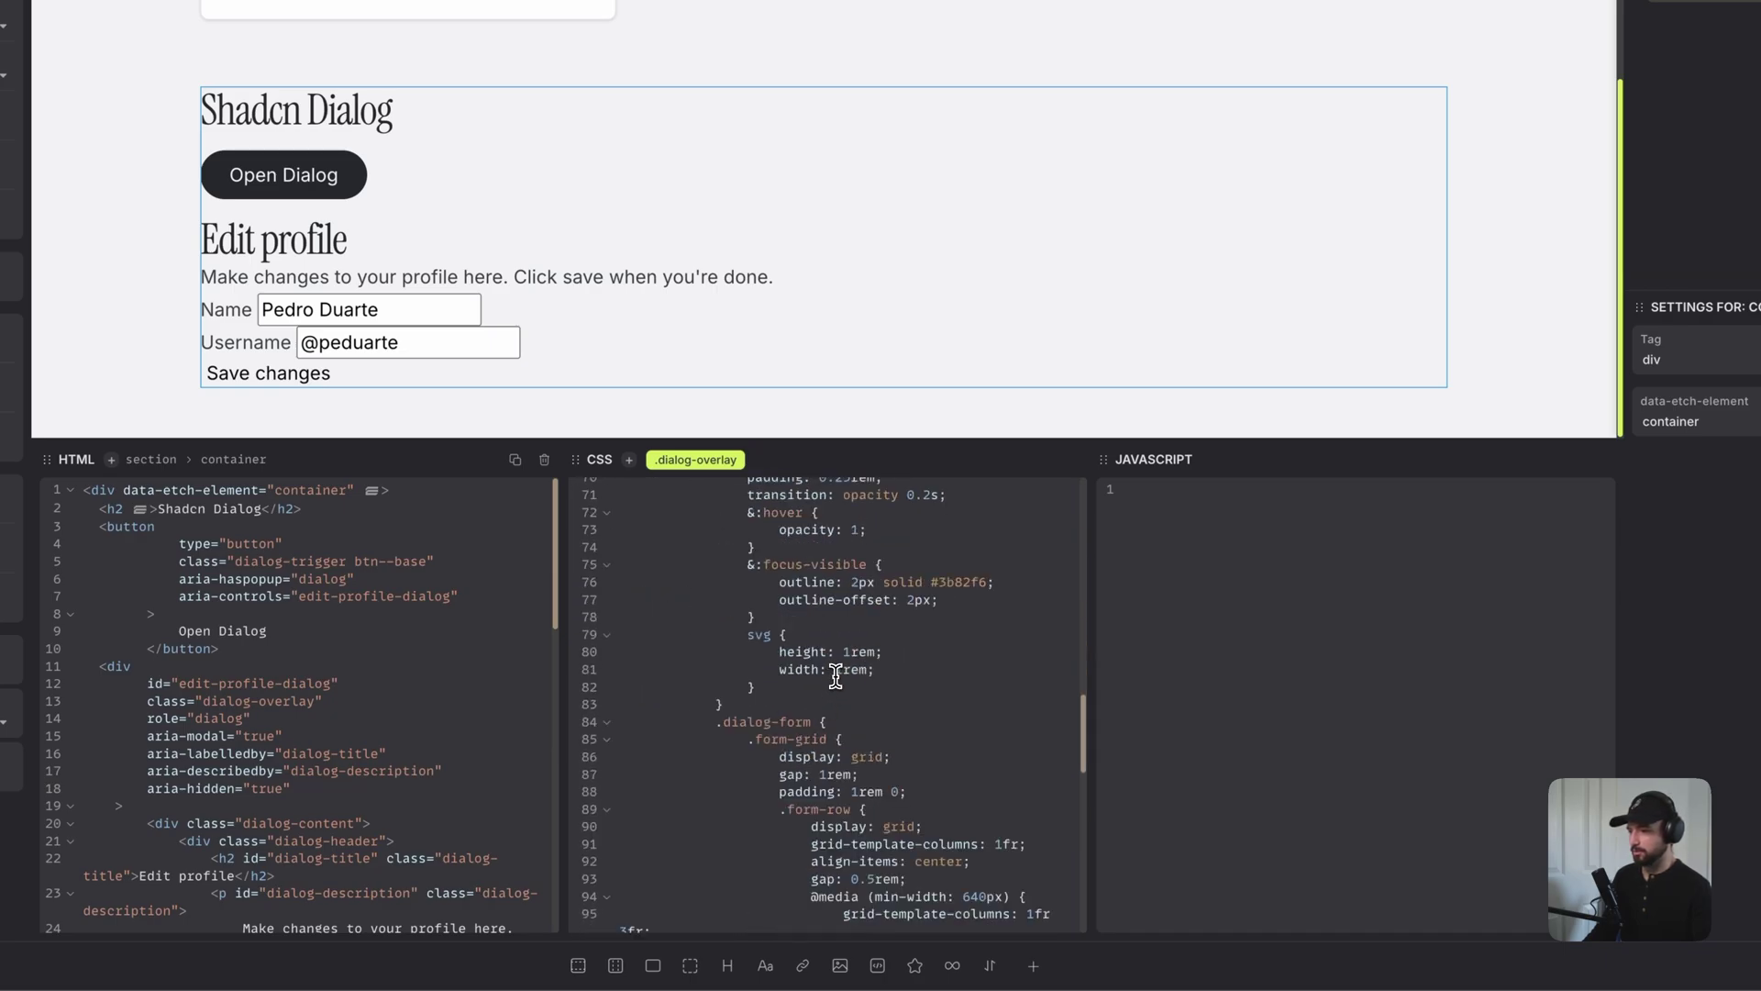
pyautogui.click(836, 673)
pyautogui.scroll(-2, 844, 741)
pyautogui.scroll(-8, 880, 661)
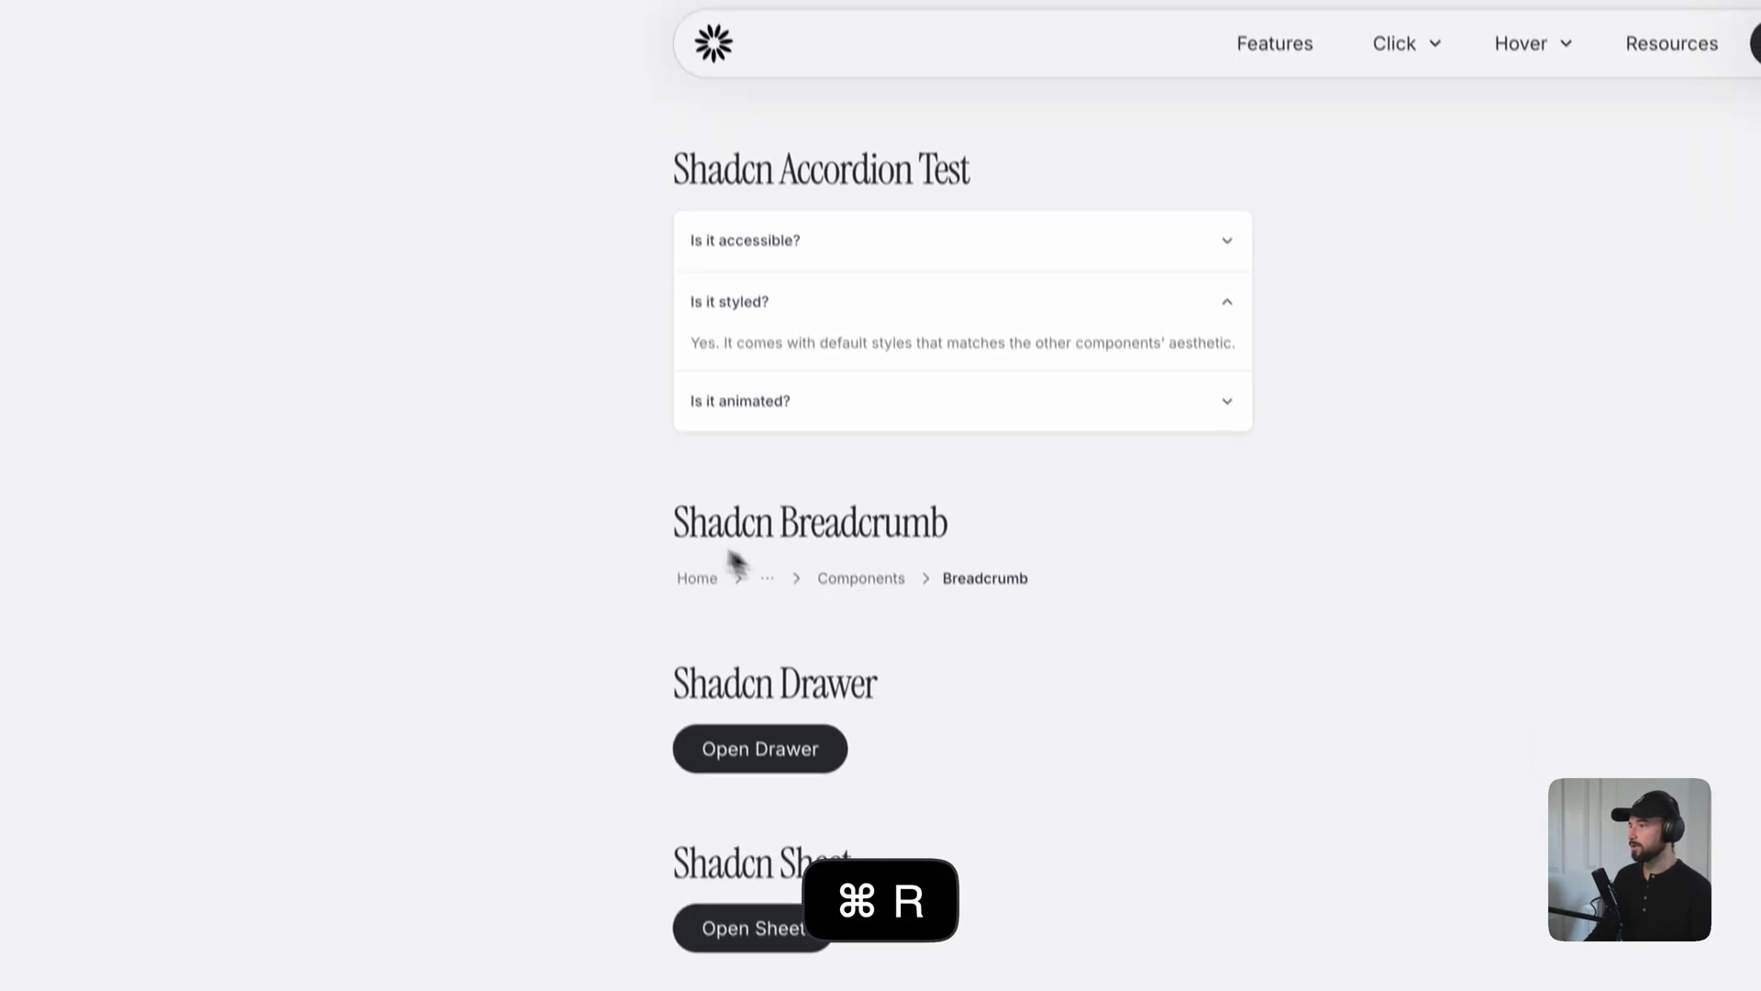
# Scroll the reloaded sample page to the Shadcn Dialog section, then go back to the Etch editor.
pyautogui.scroll(-5, 550, 508)
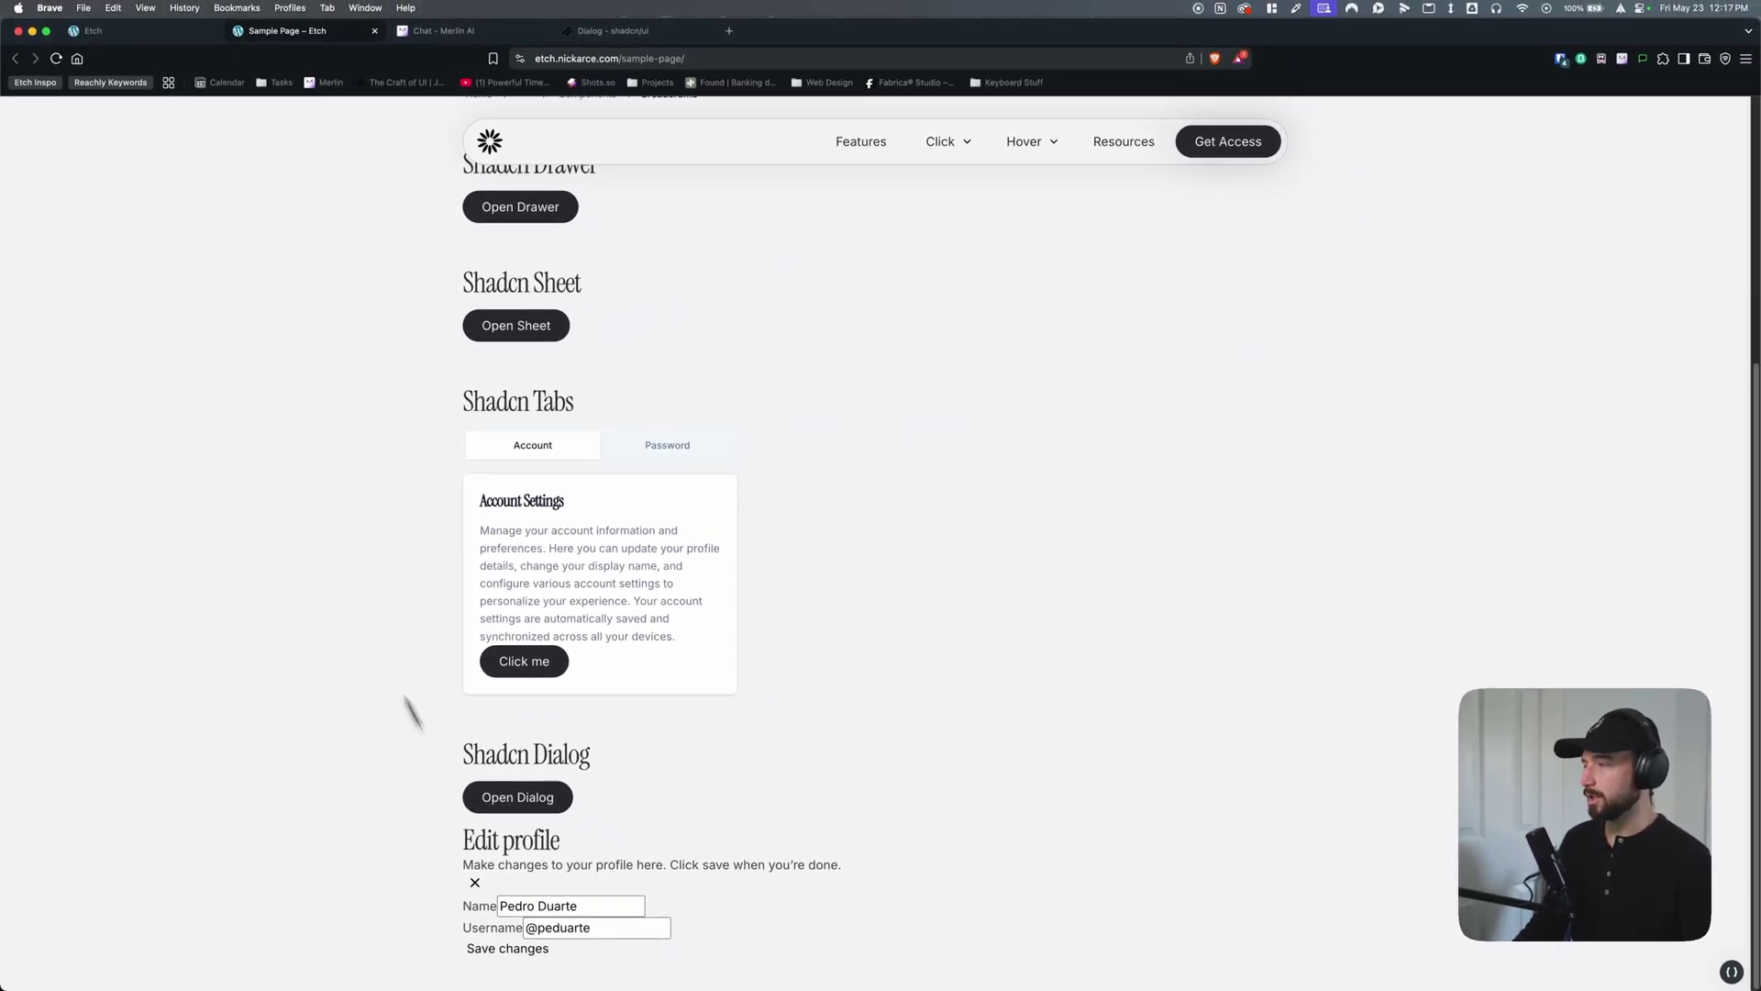
pyautogui.click(133, 32)
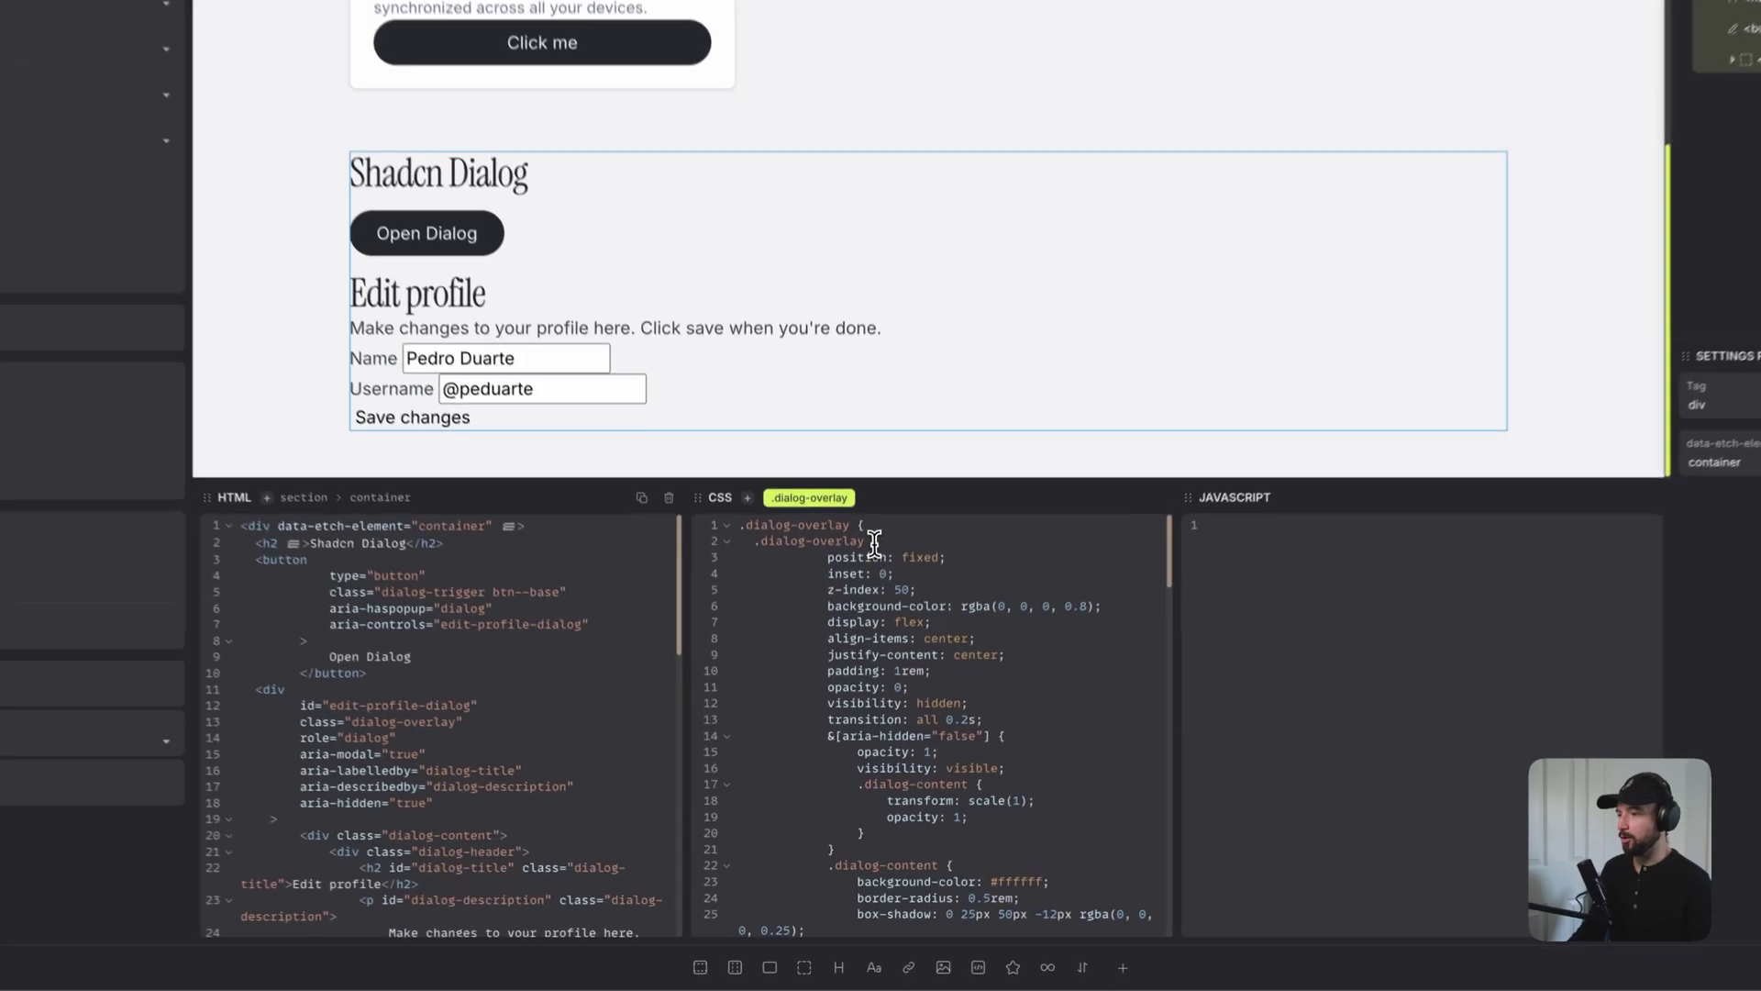
# Delete the duplicate nested .dialog-overlay { line and its matching extra closing brace at the CSS end.
pyautogui.moveTo(754, 540); pyautogui.dragTo(898, 541)
pyautogui.click(927, 506)
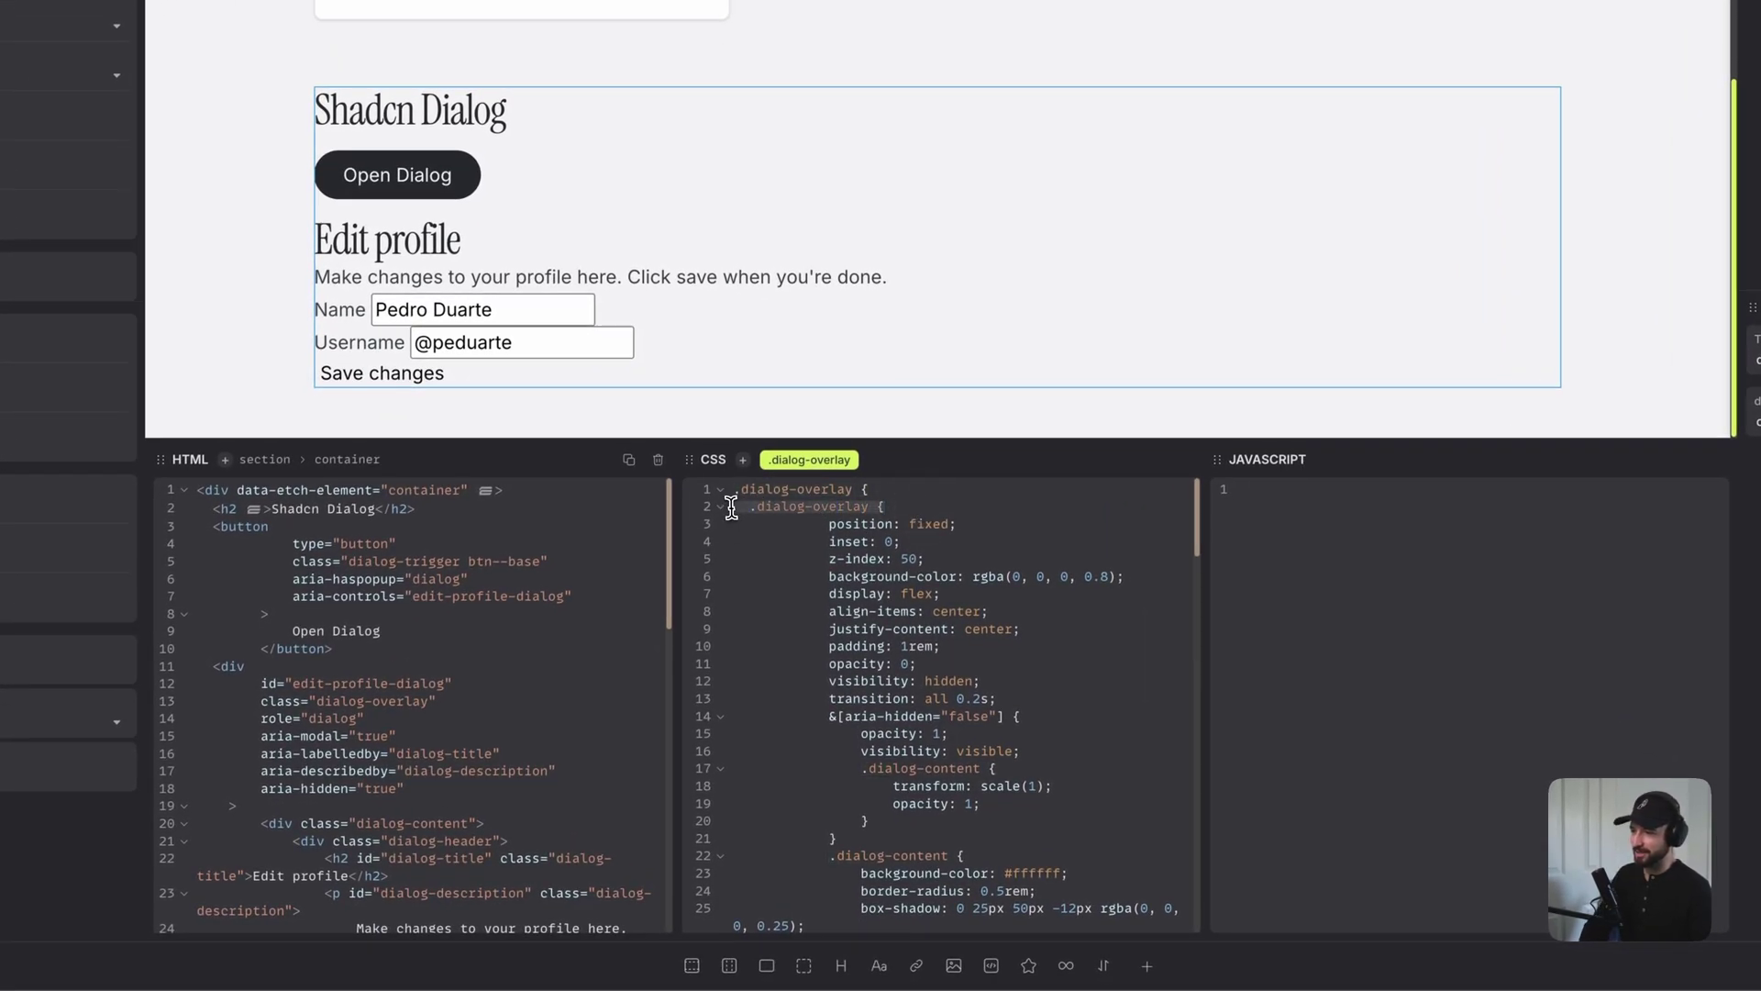
pyautogui.press('BackSpace')
pyautogui.scroll(-10, 894, 633)
pyautogui.scroll(-10, 893, 633)
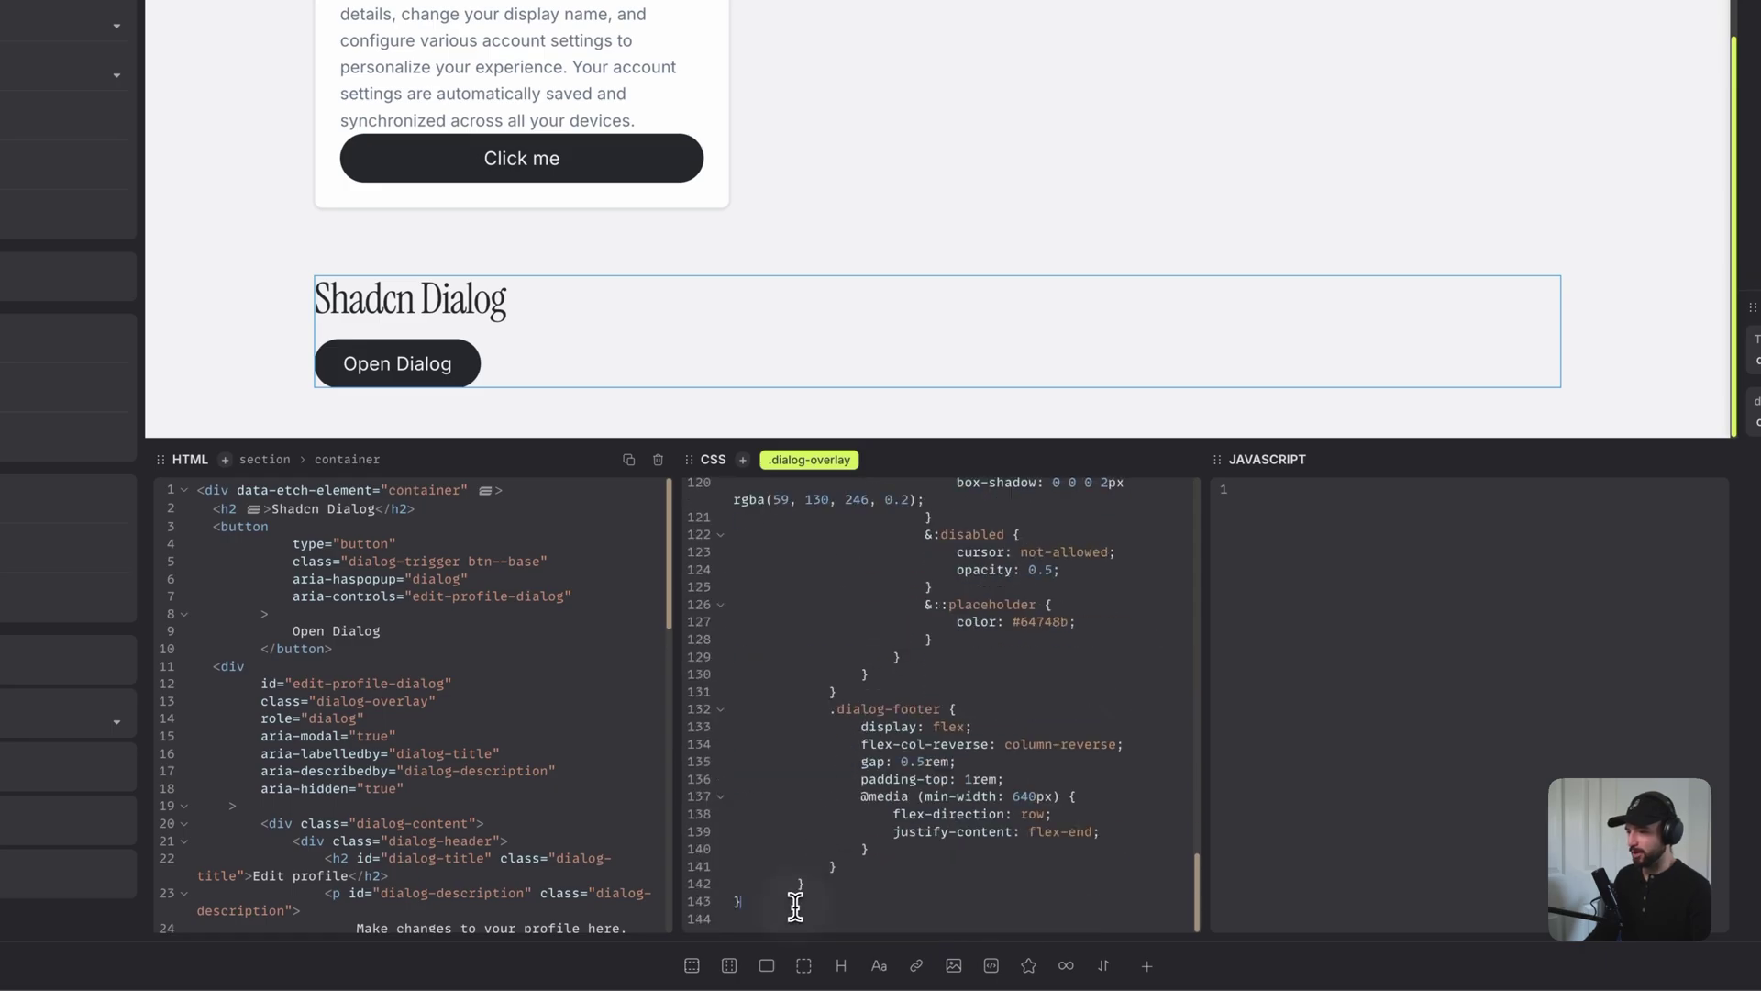
pyautogui.press('BackSpace')
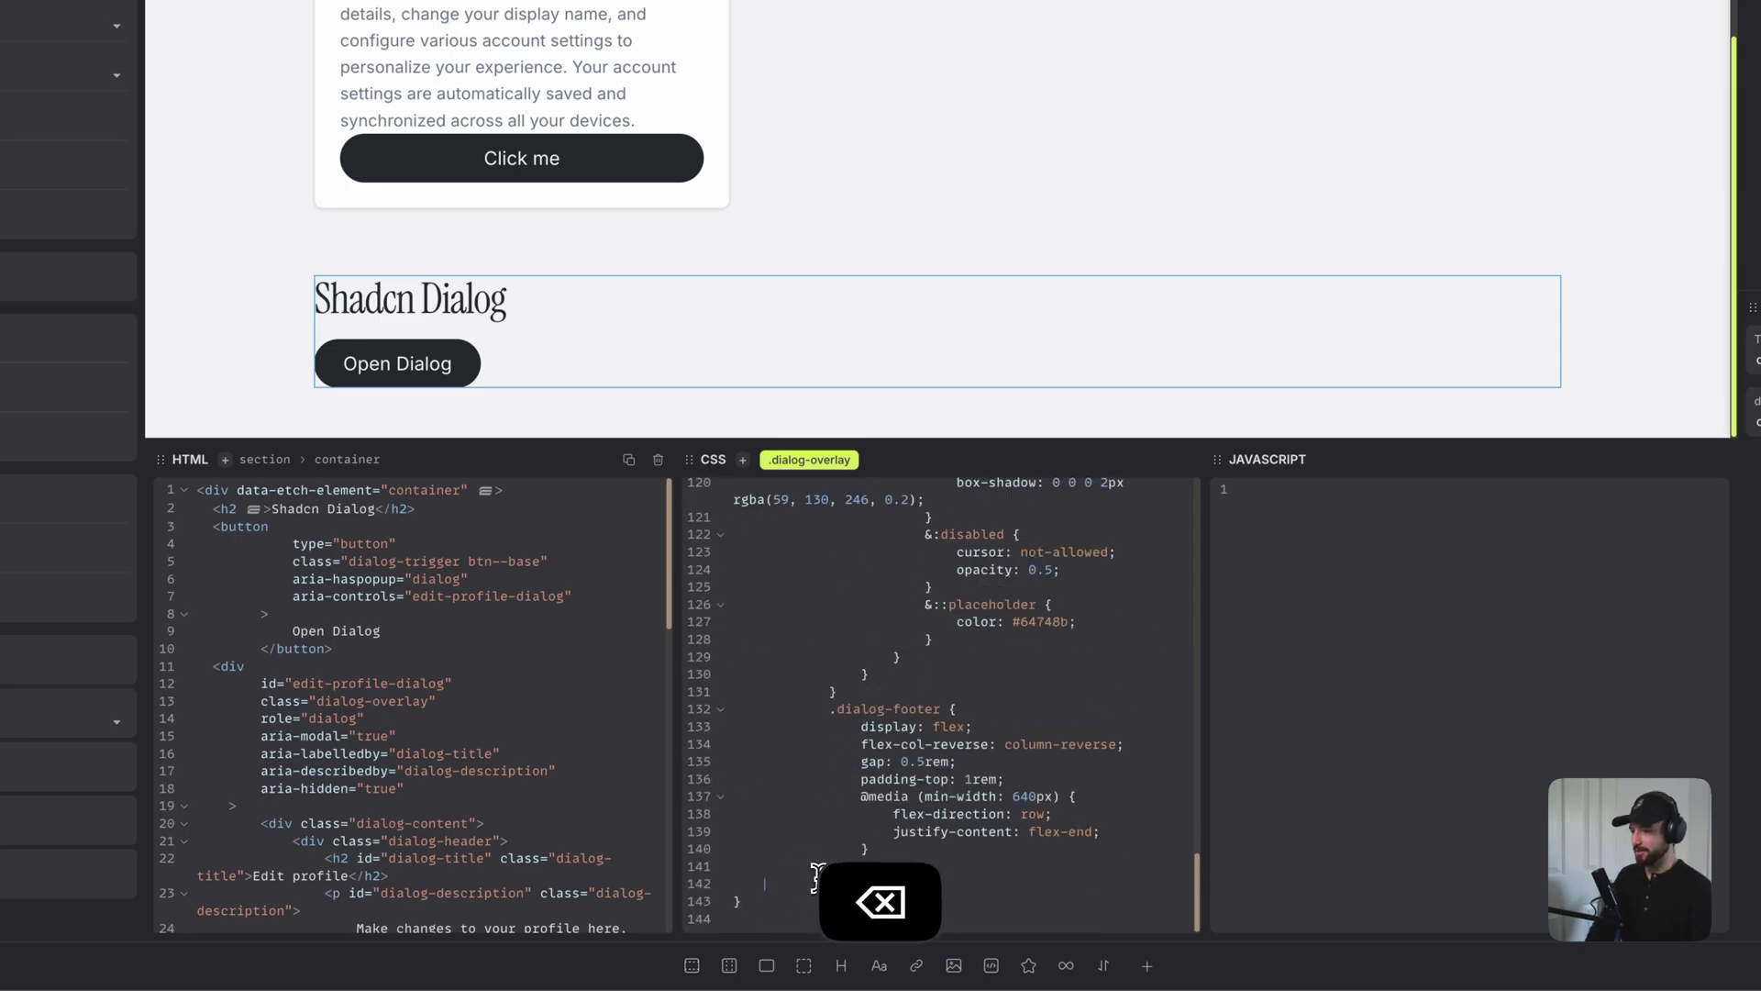
pyautogui.scroll(20, 839, 862)
pyautogui.scroll(5, 839, 857)
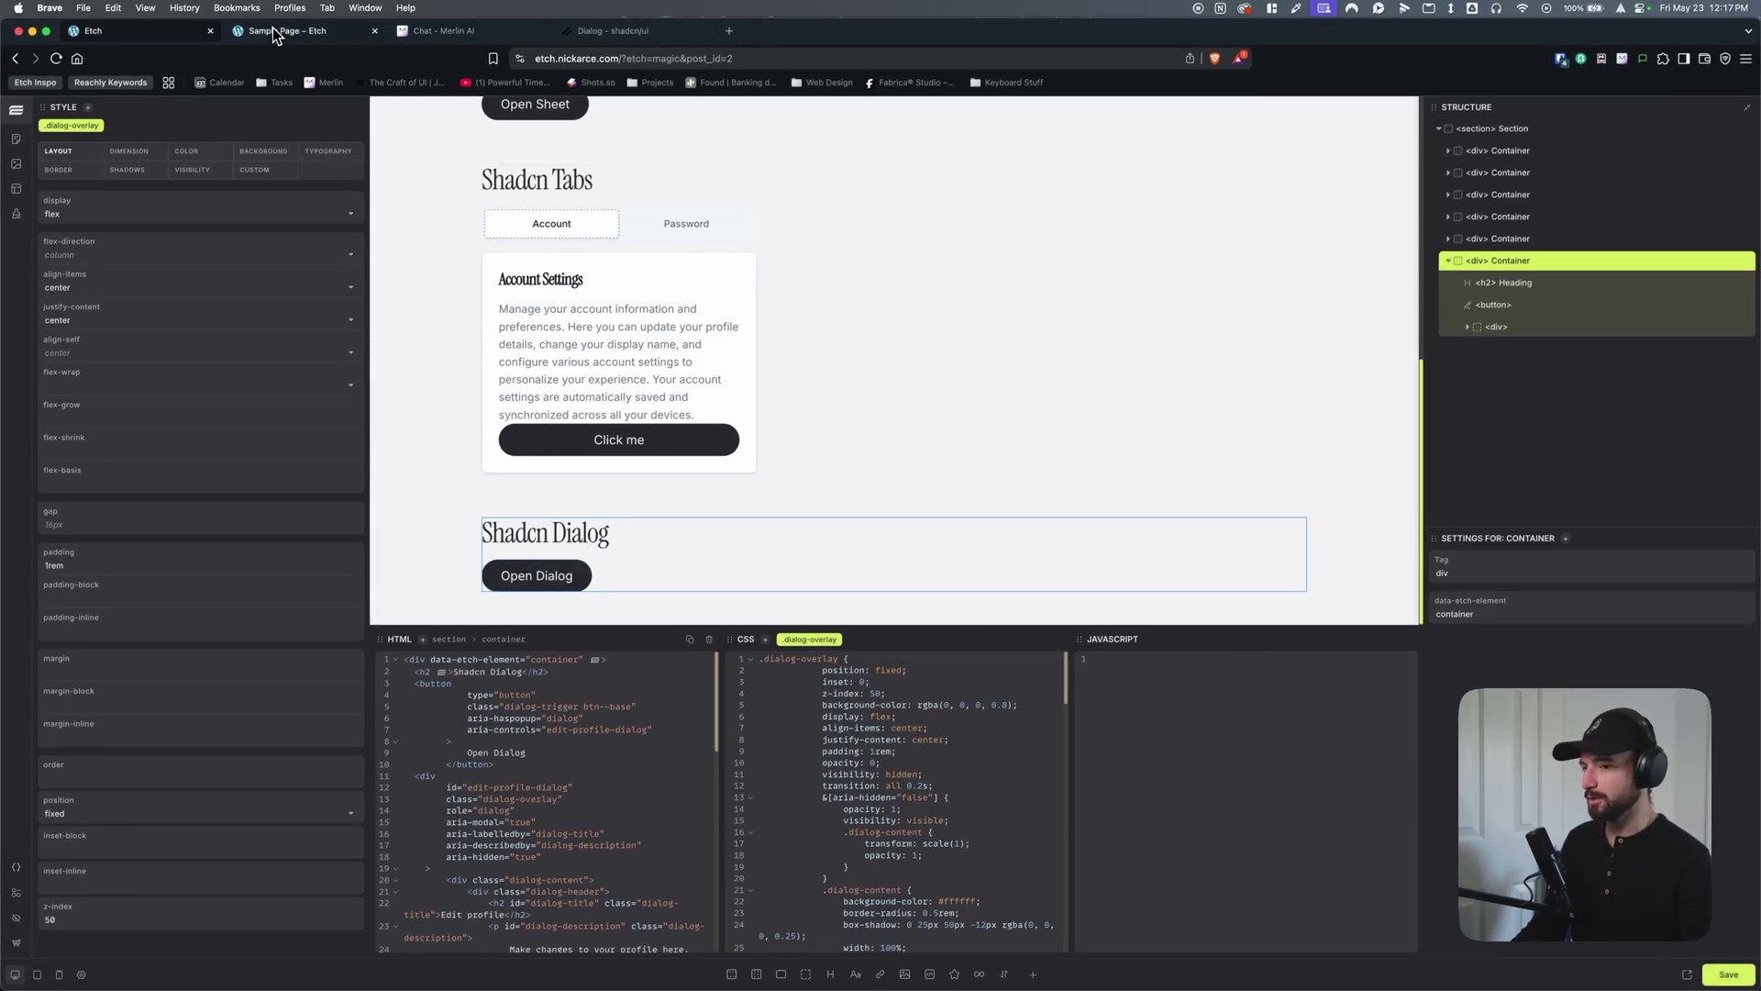
# Copy the generated <script> with the Dialog class and DOMContentLoaded initialiser from the Merlin chat.
pyautogui.click(449, 30)
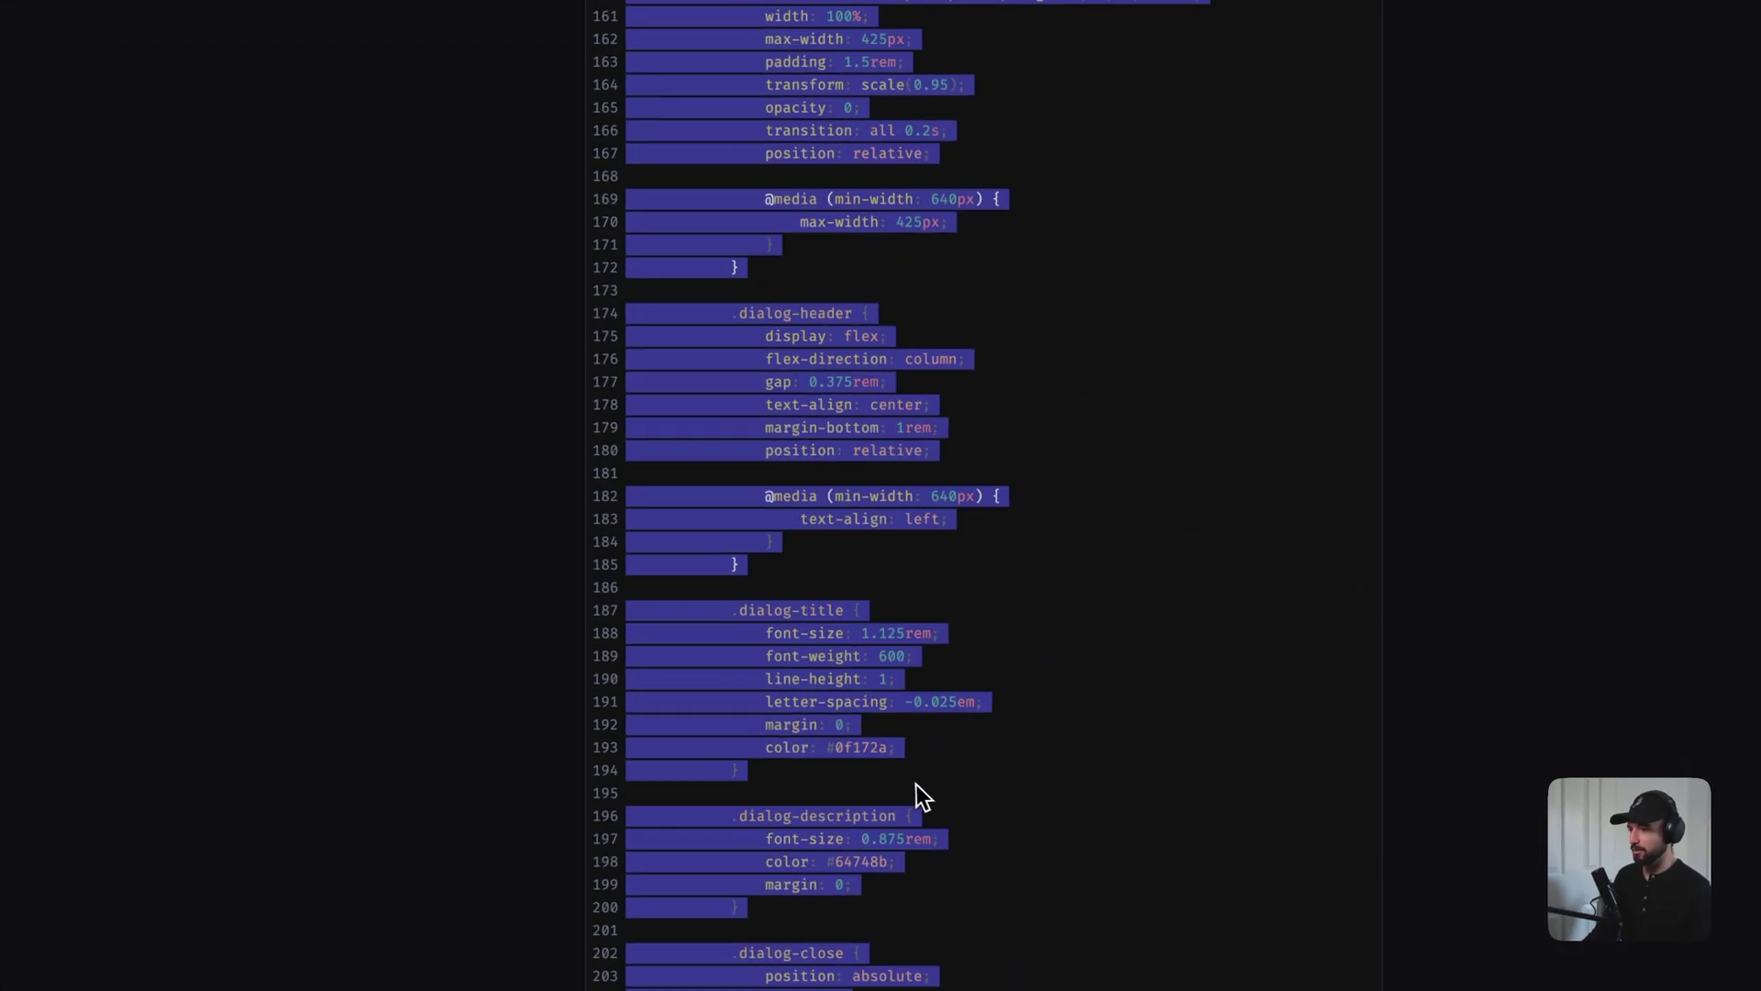
pyautogui.scroll(-20, 915, 783)
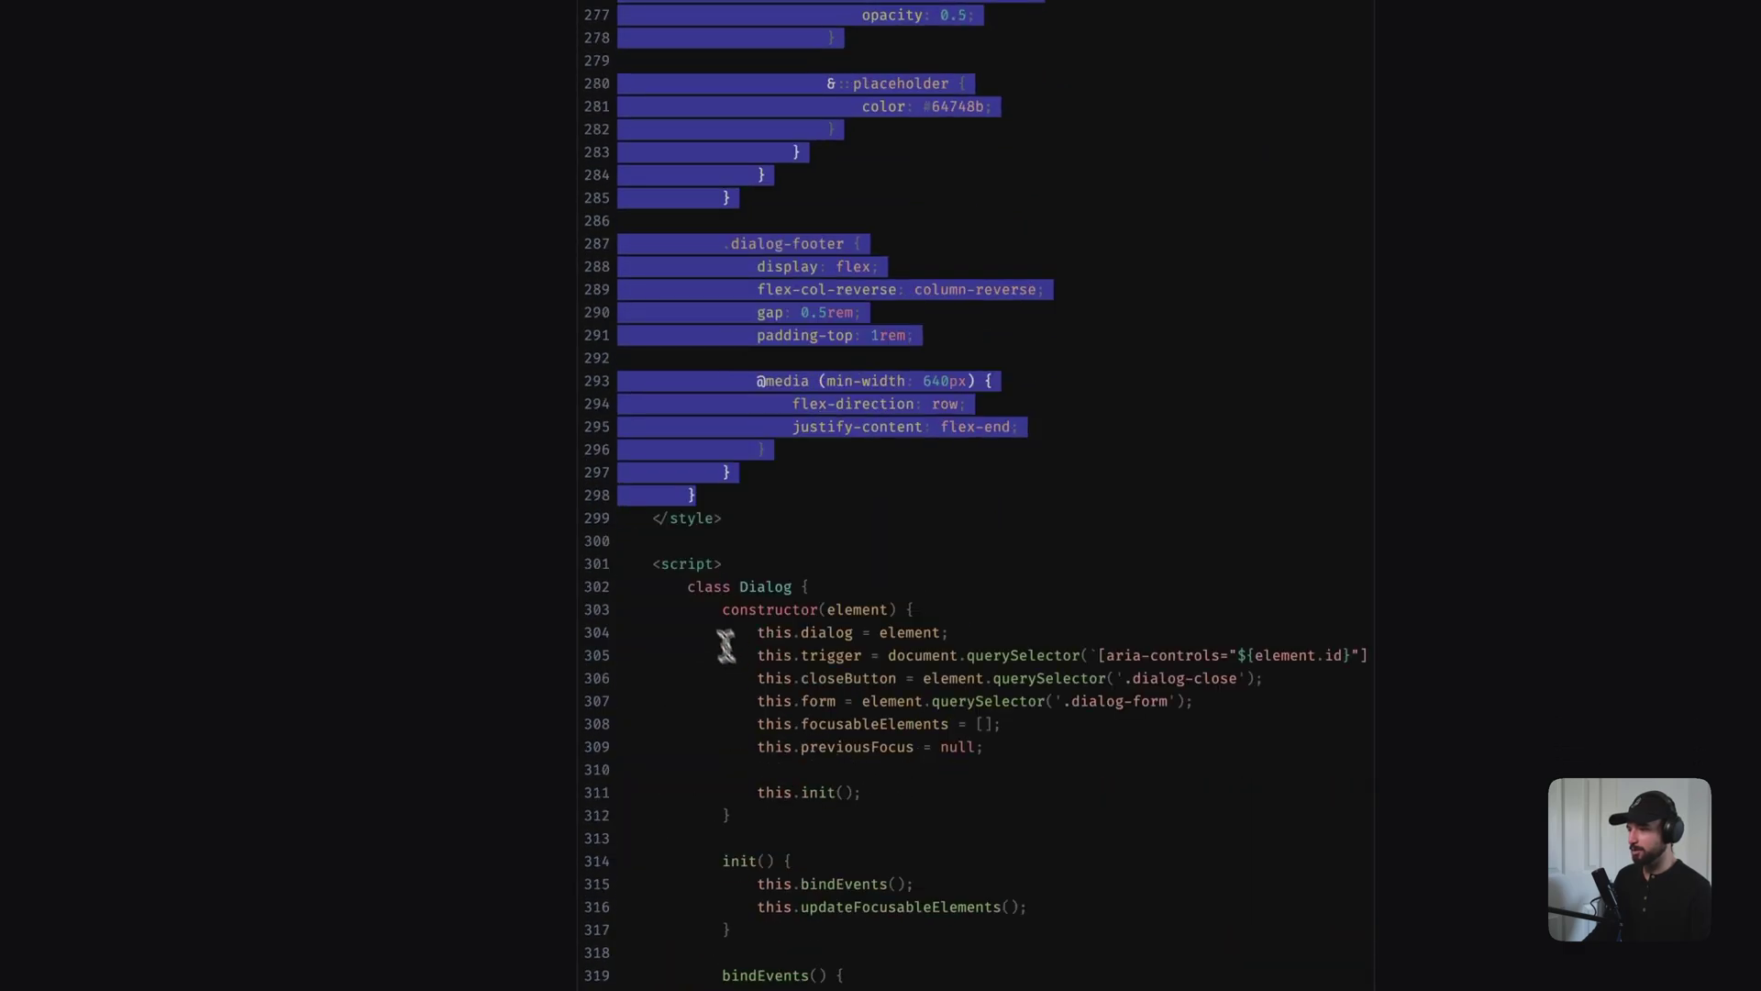
pyautogui.moveTo(619, 564); pyautogui.dragTo(1064, 796)
pyautogui.scroll(-8, 1032, 774)
pyautogui.scroll(-15, 1050, 785)
pyautogui.scroll(-4, 1064, 797)
pyautogui.press('super+c')
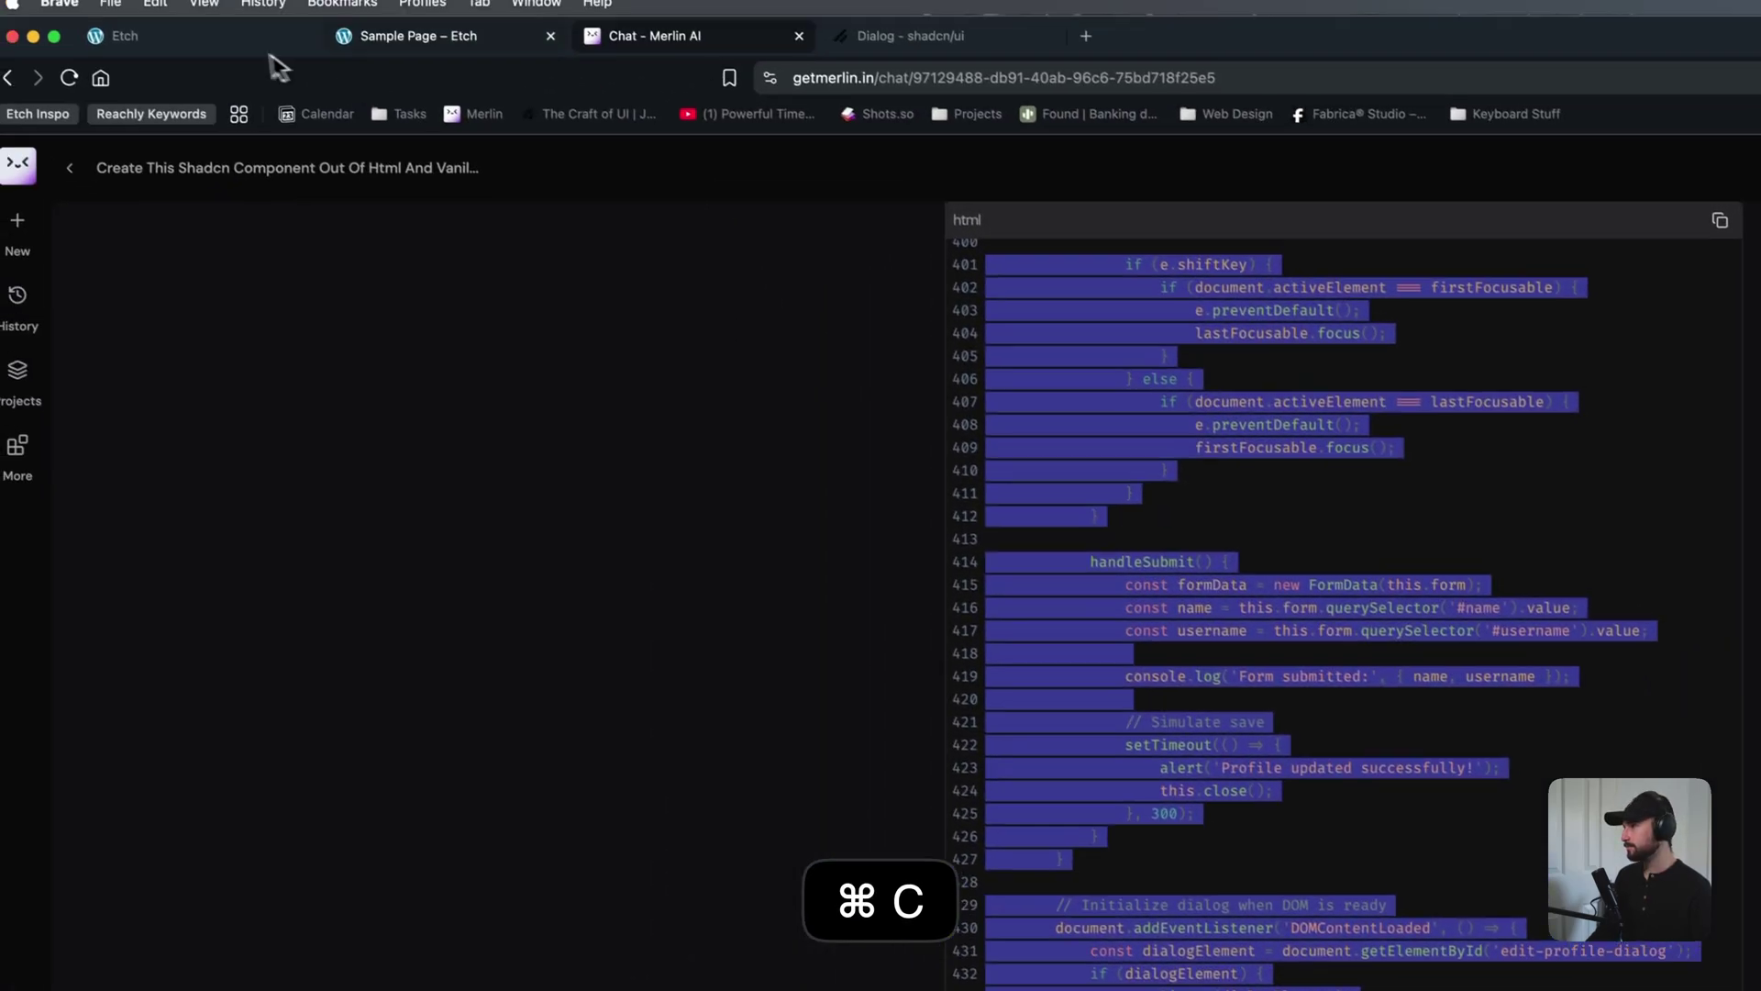
# Paste the copied Dialog class script into the Etch page's JavaScript panel.
pyautogui.click(98, 16)
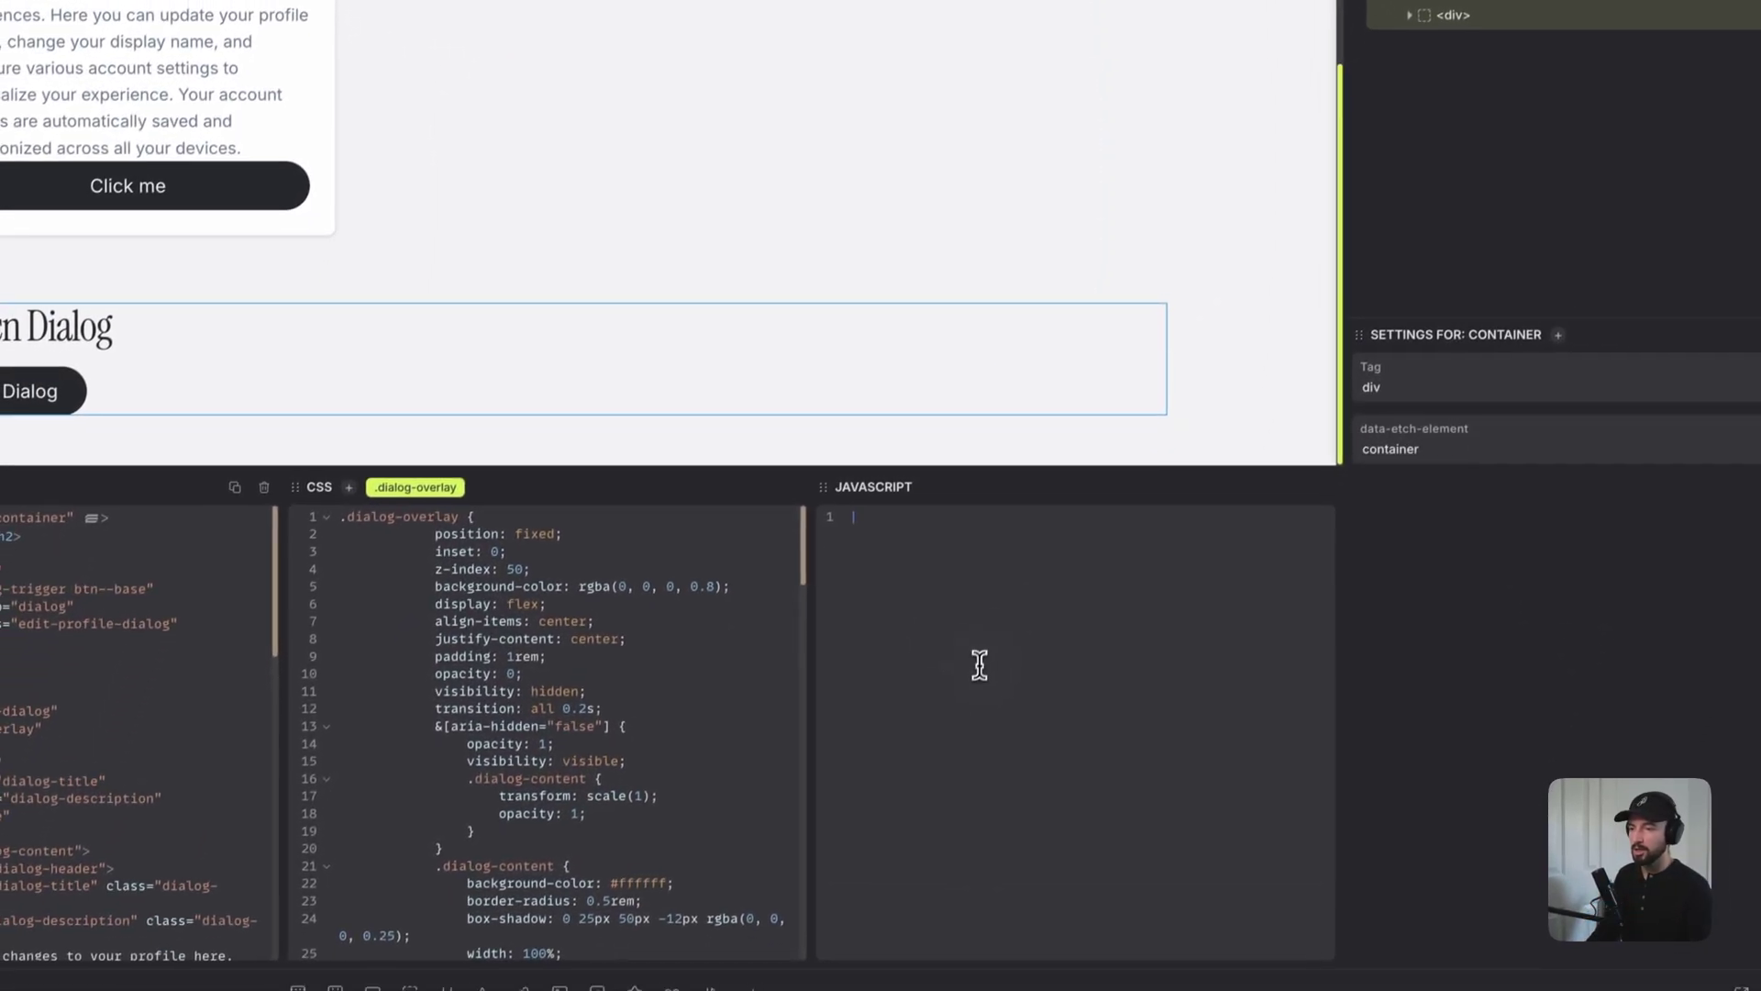
pyautogui.press('super+v')
pyautogui.scroll(20, 994, 554)
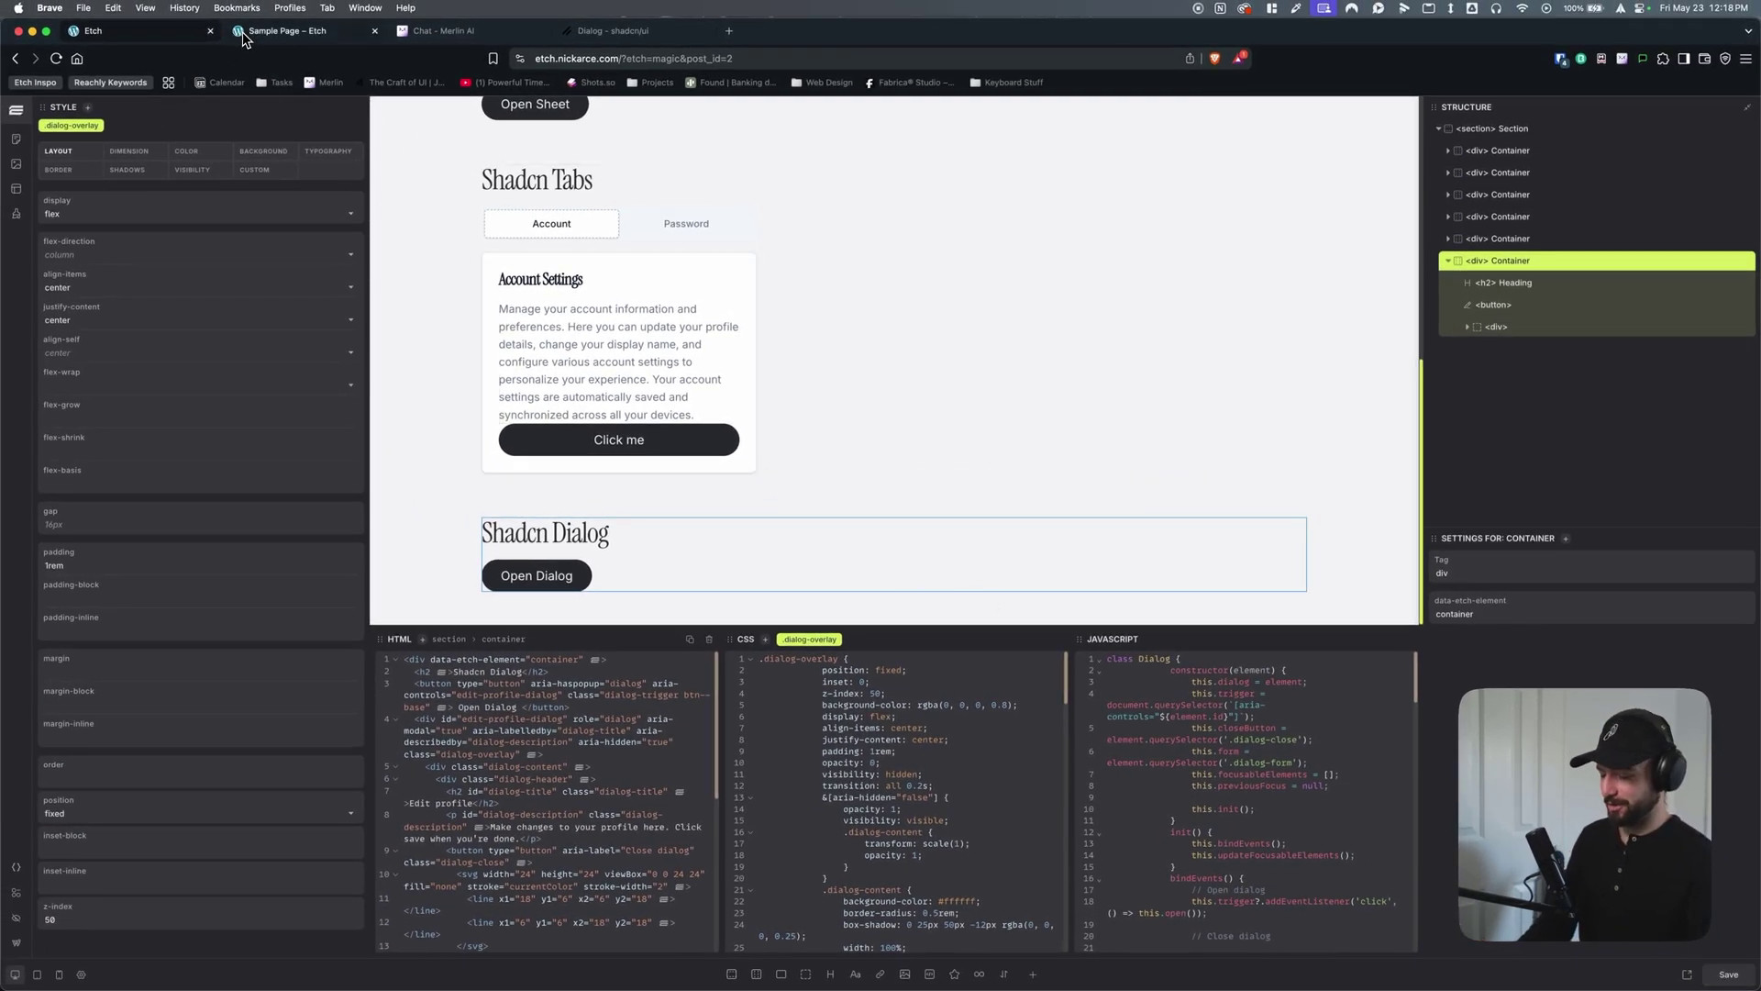
# Reload the live Sample Page and open the Edit profile dialog over its dimmed backdrop.
pyautogui.click(241, 35)
pyautogui.press('super+r')
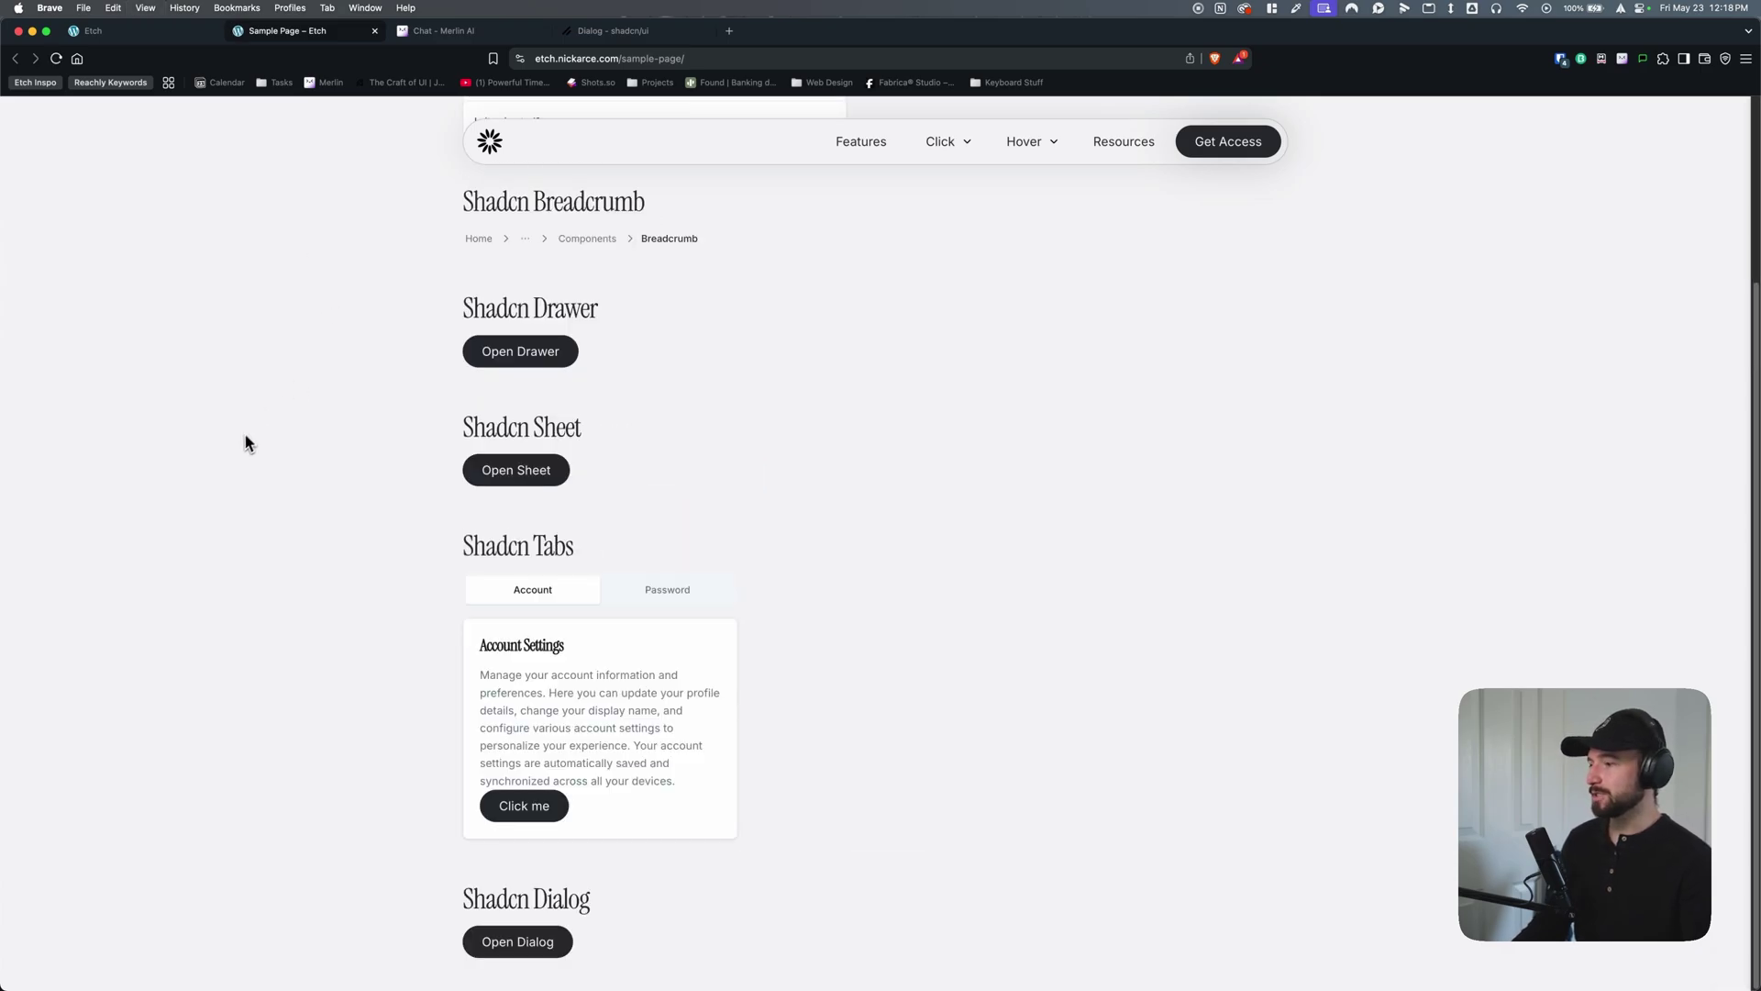
pyautogui.click(544, 944)
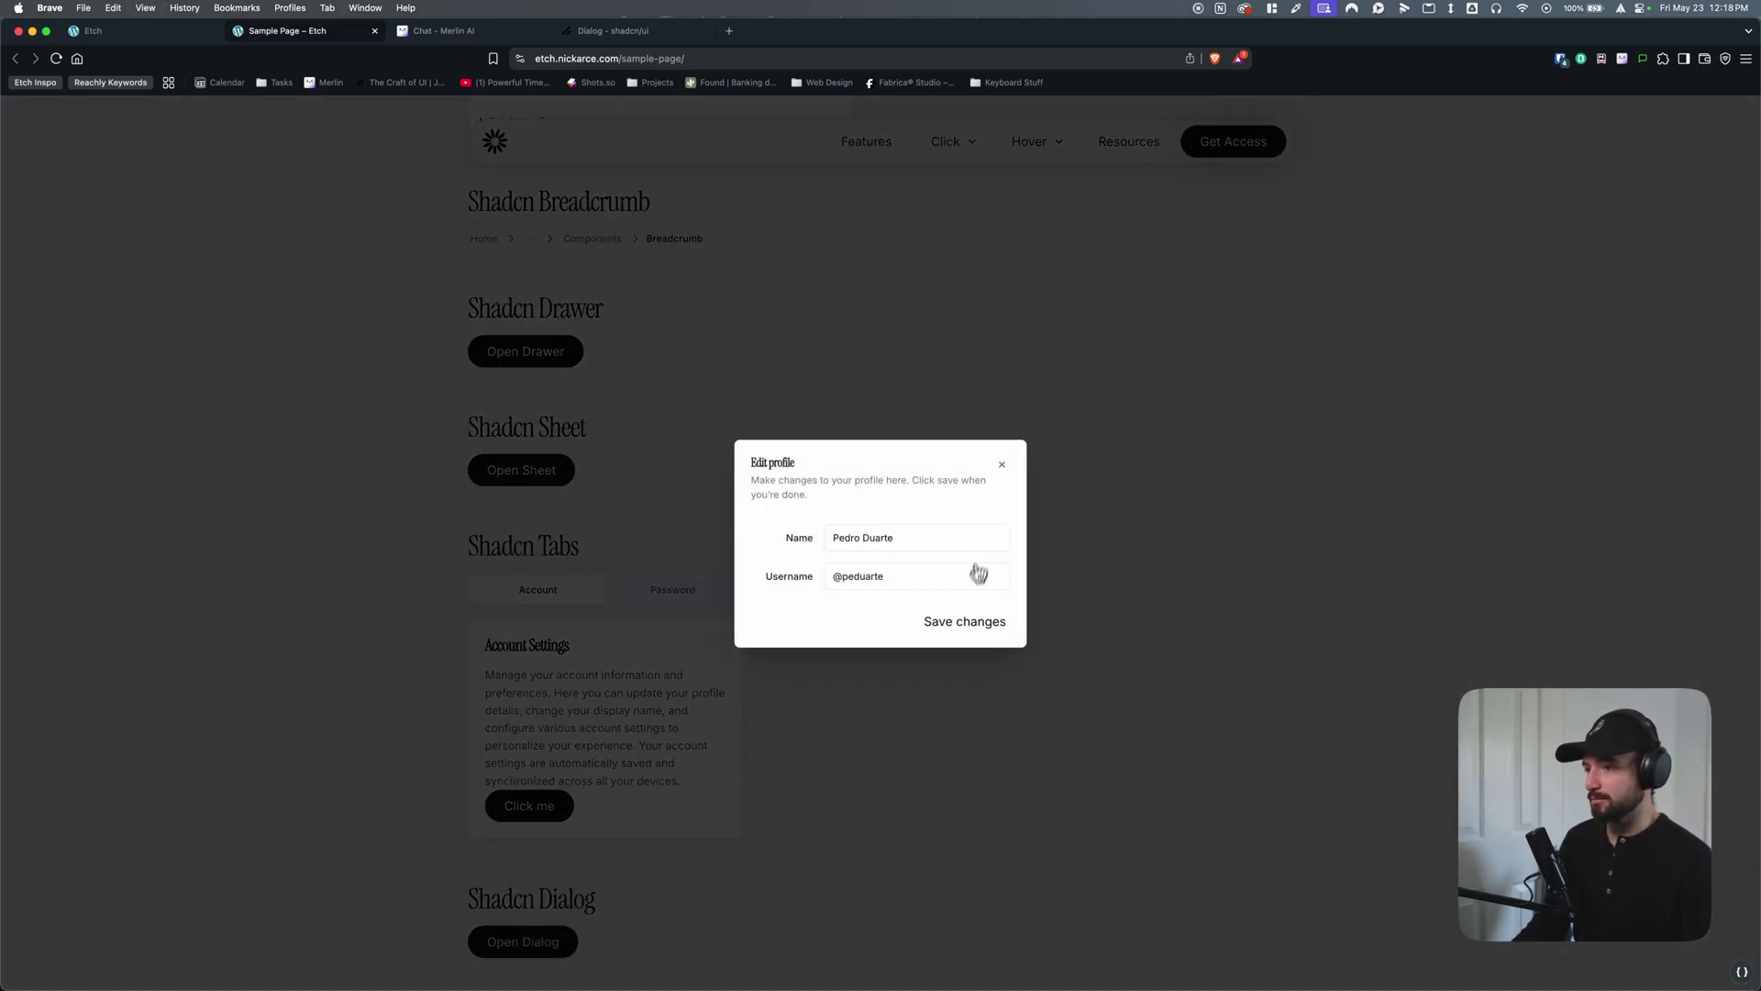
# Strip the stray dialog-overlay class and Save changes' extra btn class in the HTML, then reload live.
pyautogui.click(170, 37)
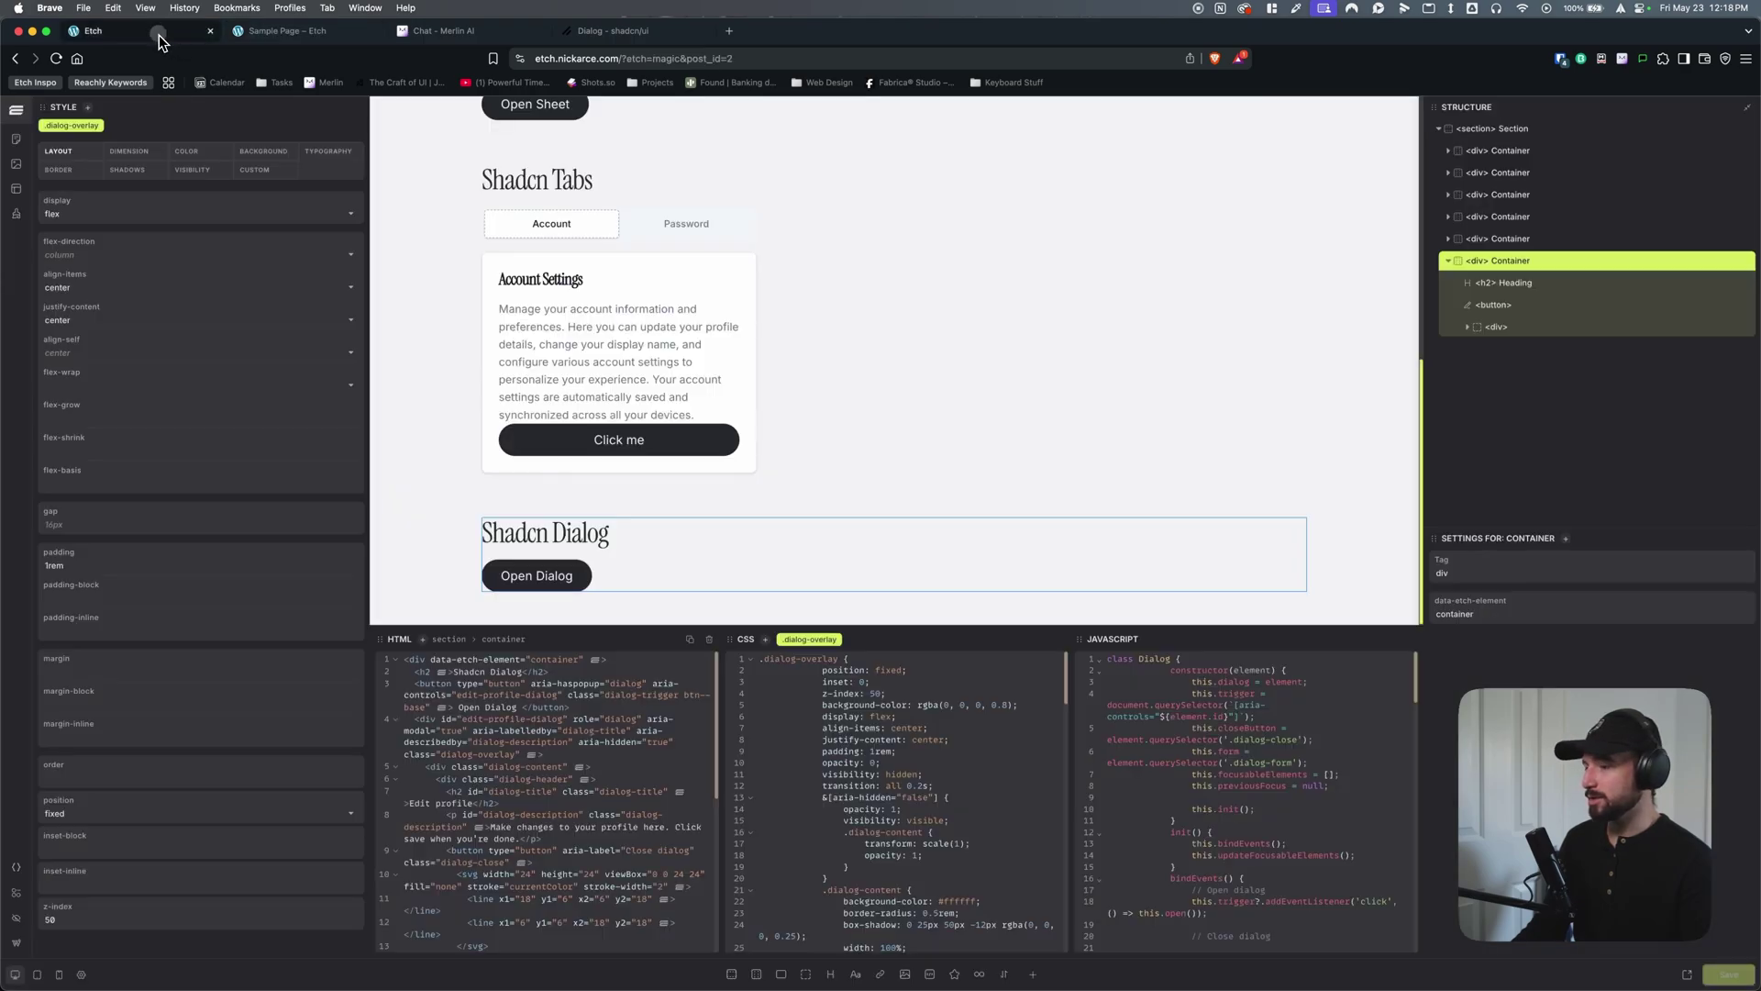
pyautogui.press('super+f')
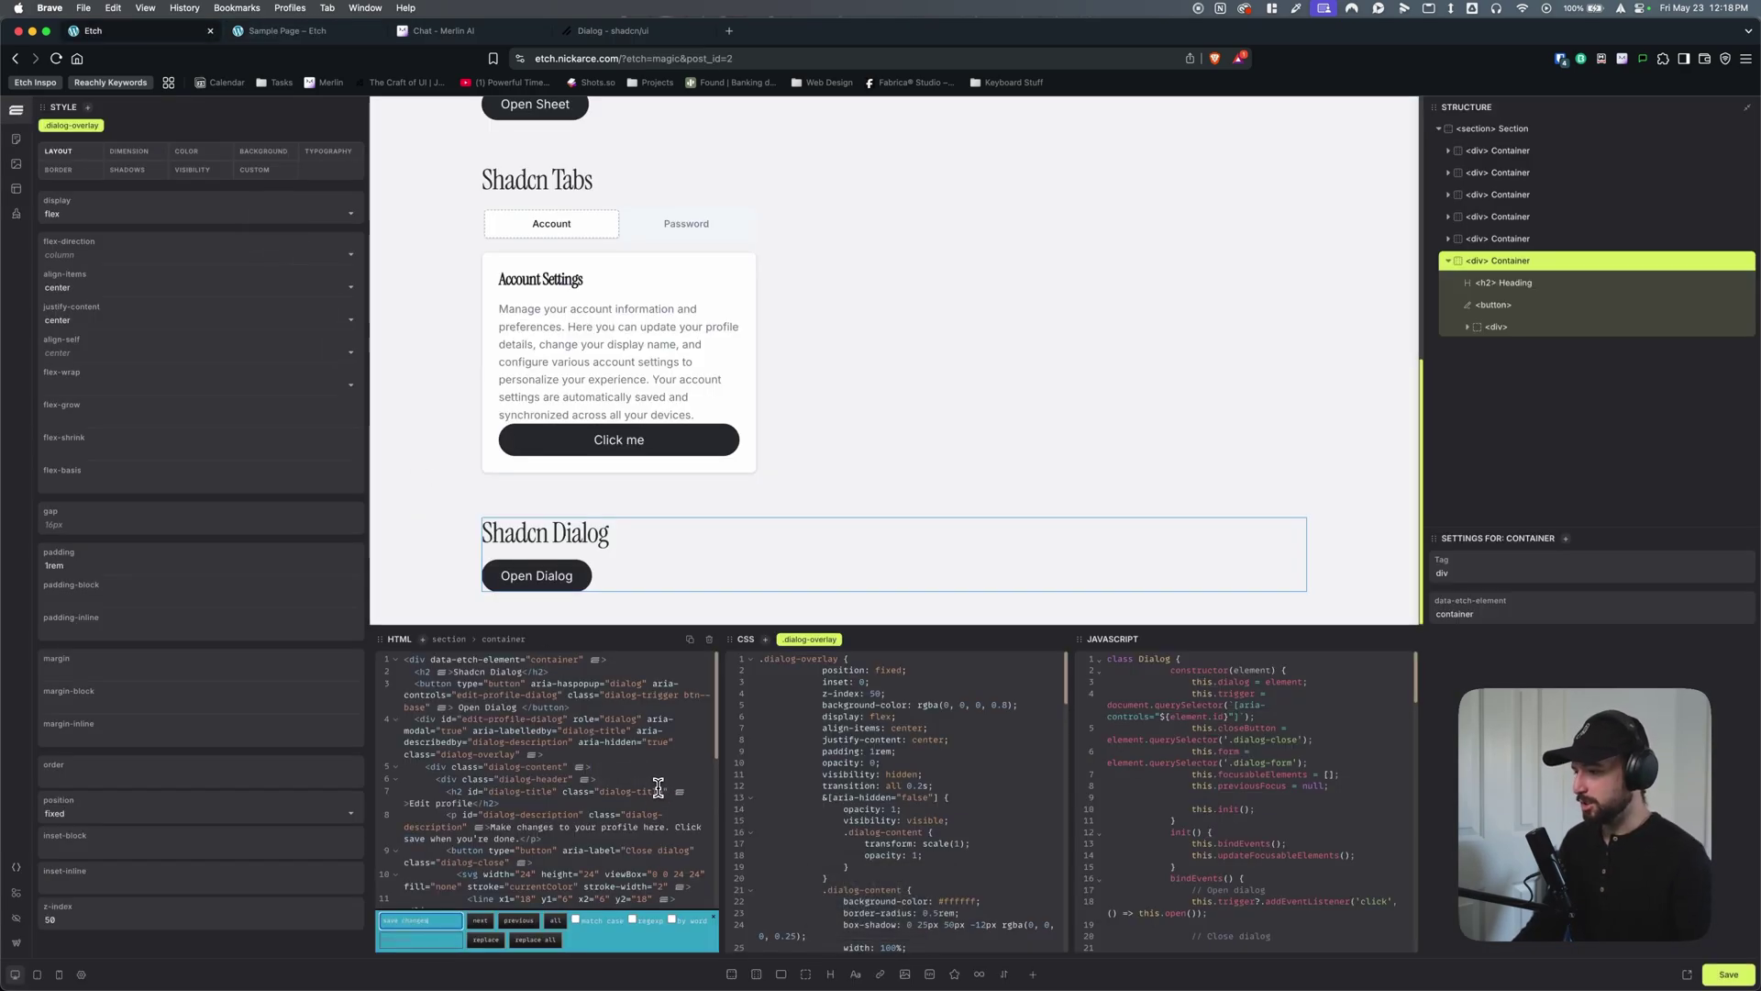
pyautogui.click(482, 921)
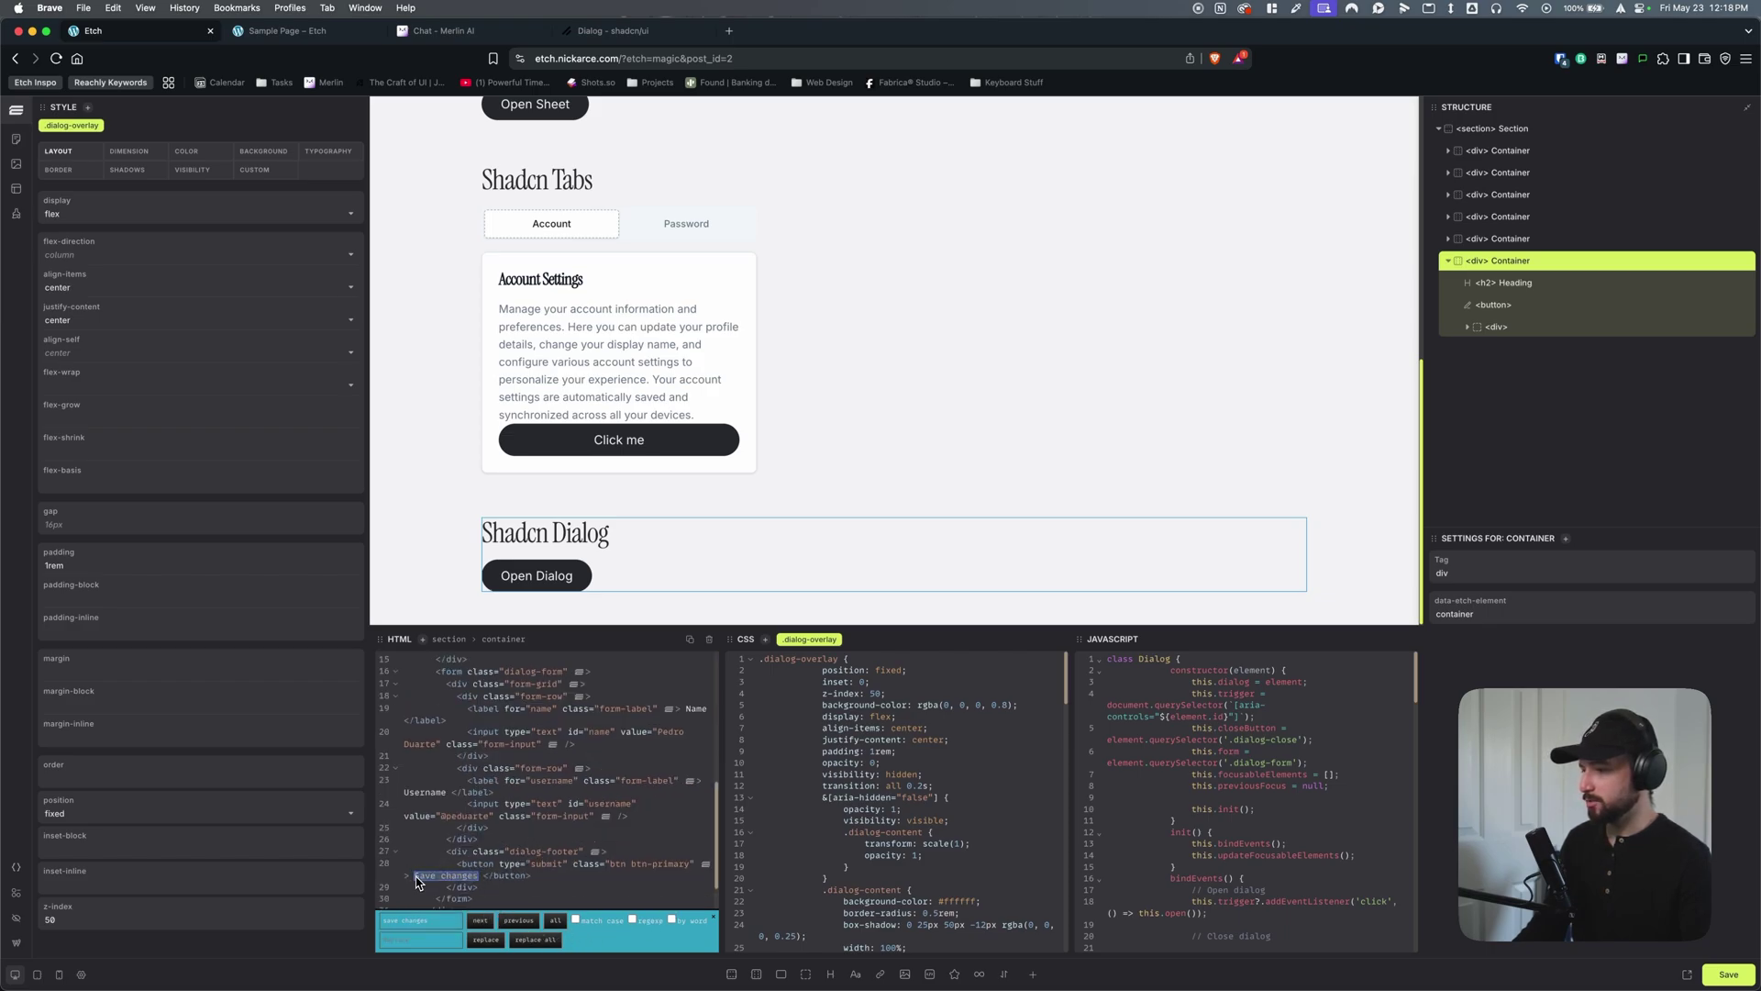
pyautogui.press('BackSpace')
pyautogui.press('super+z')
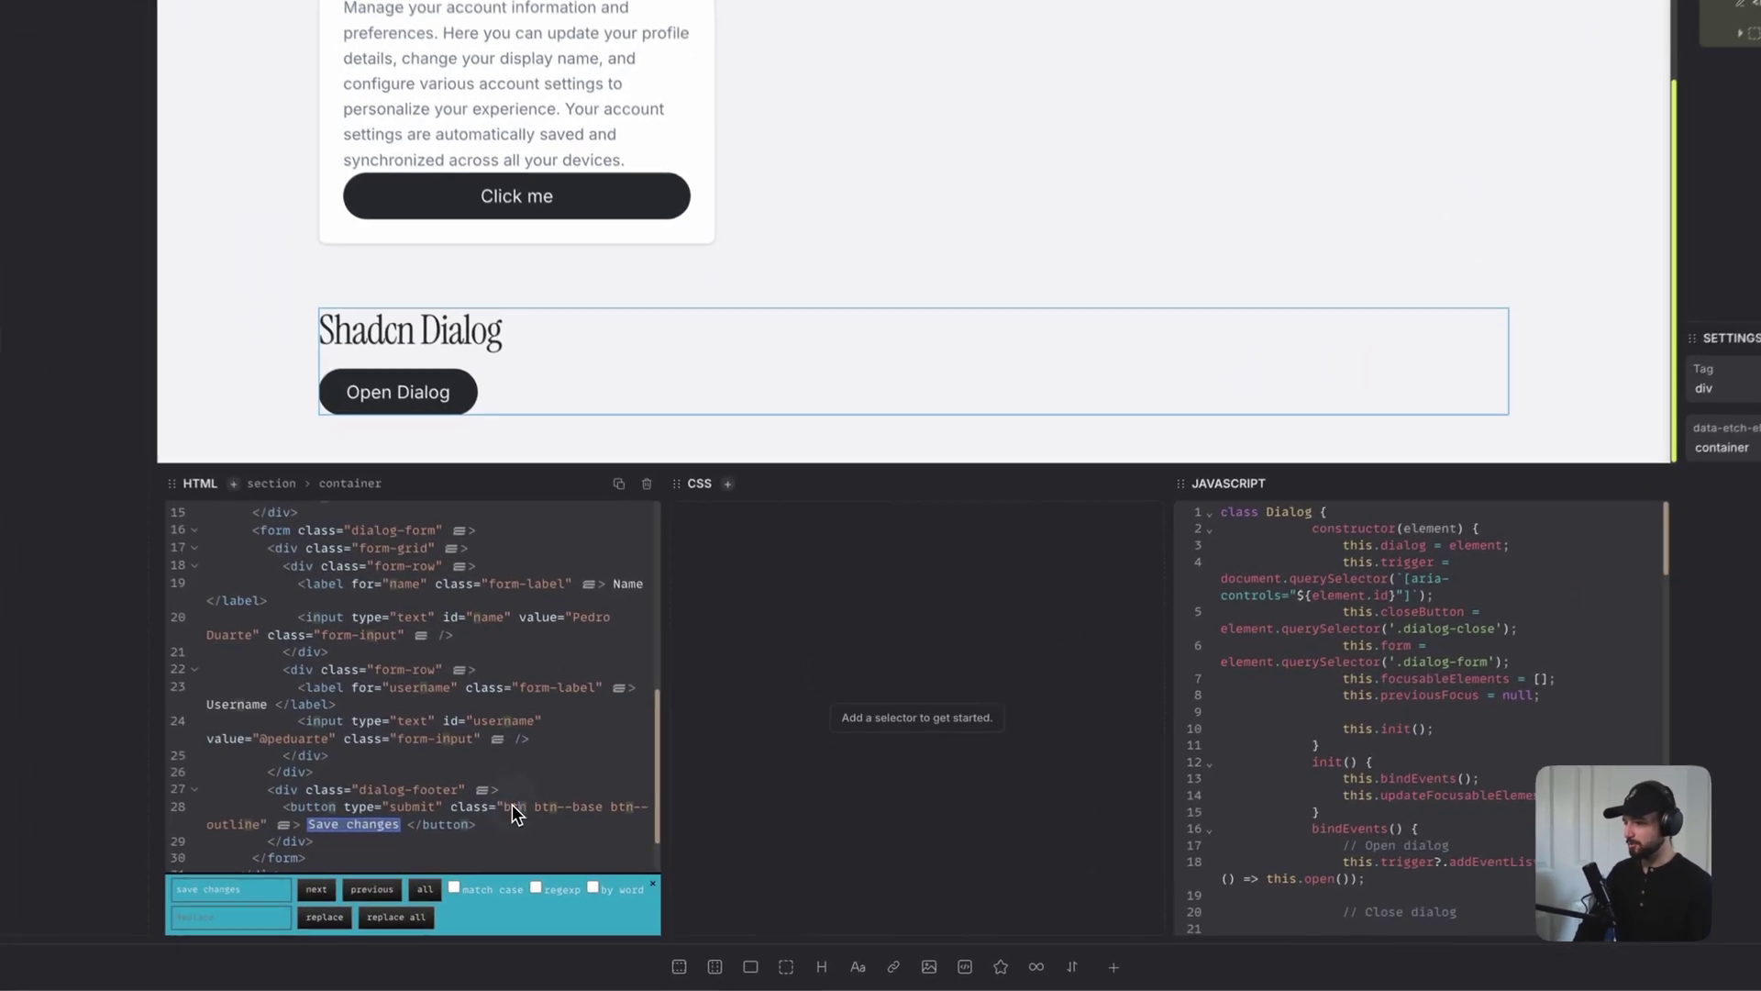
pyautogui.press('BackSpace')
pyautogui.press('BackSpace')
pyautogui.press('BackSpace')
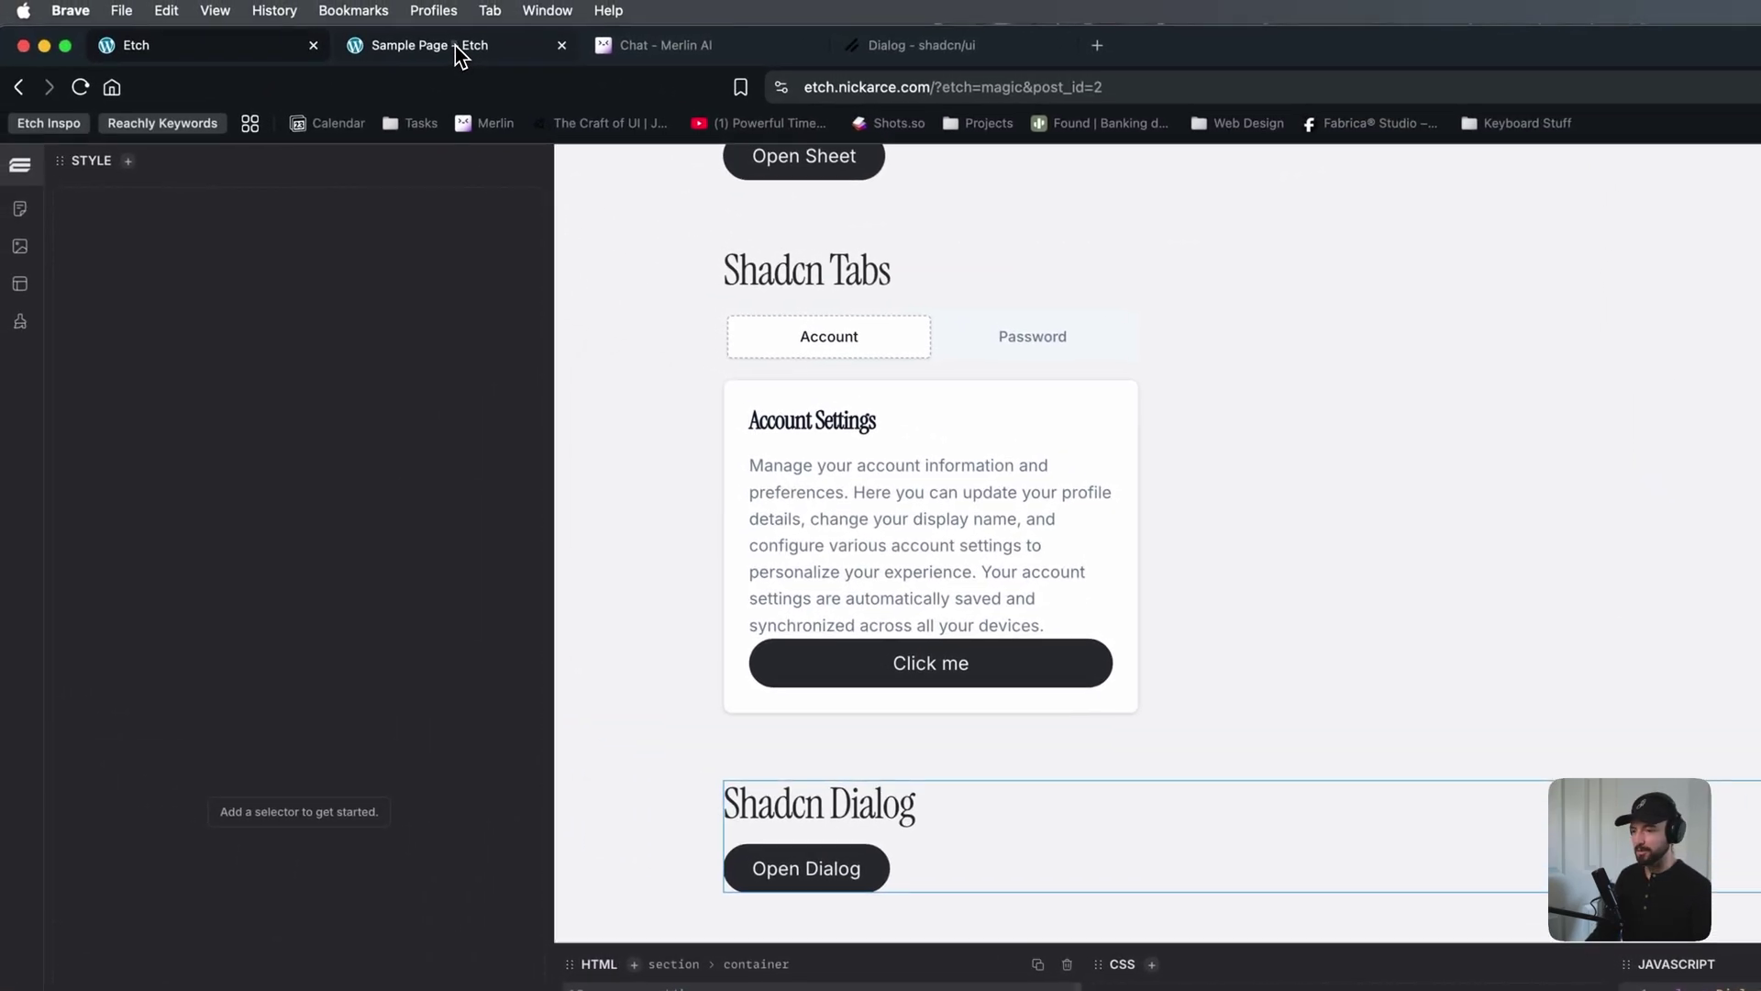
pyautogui.press('super+r')
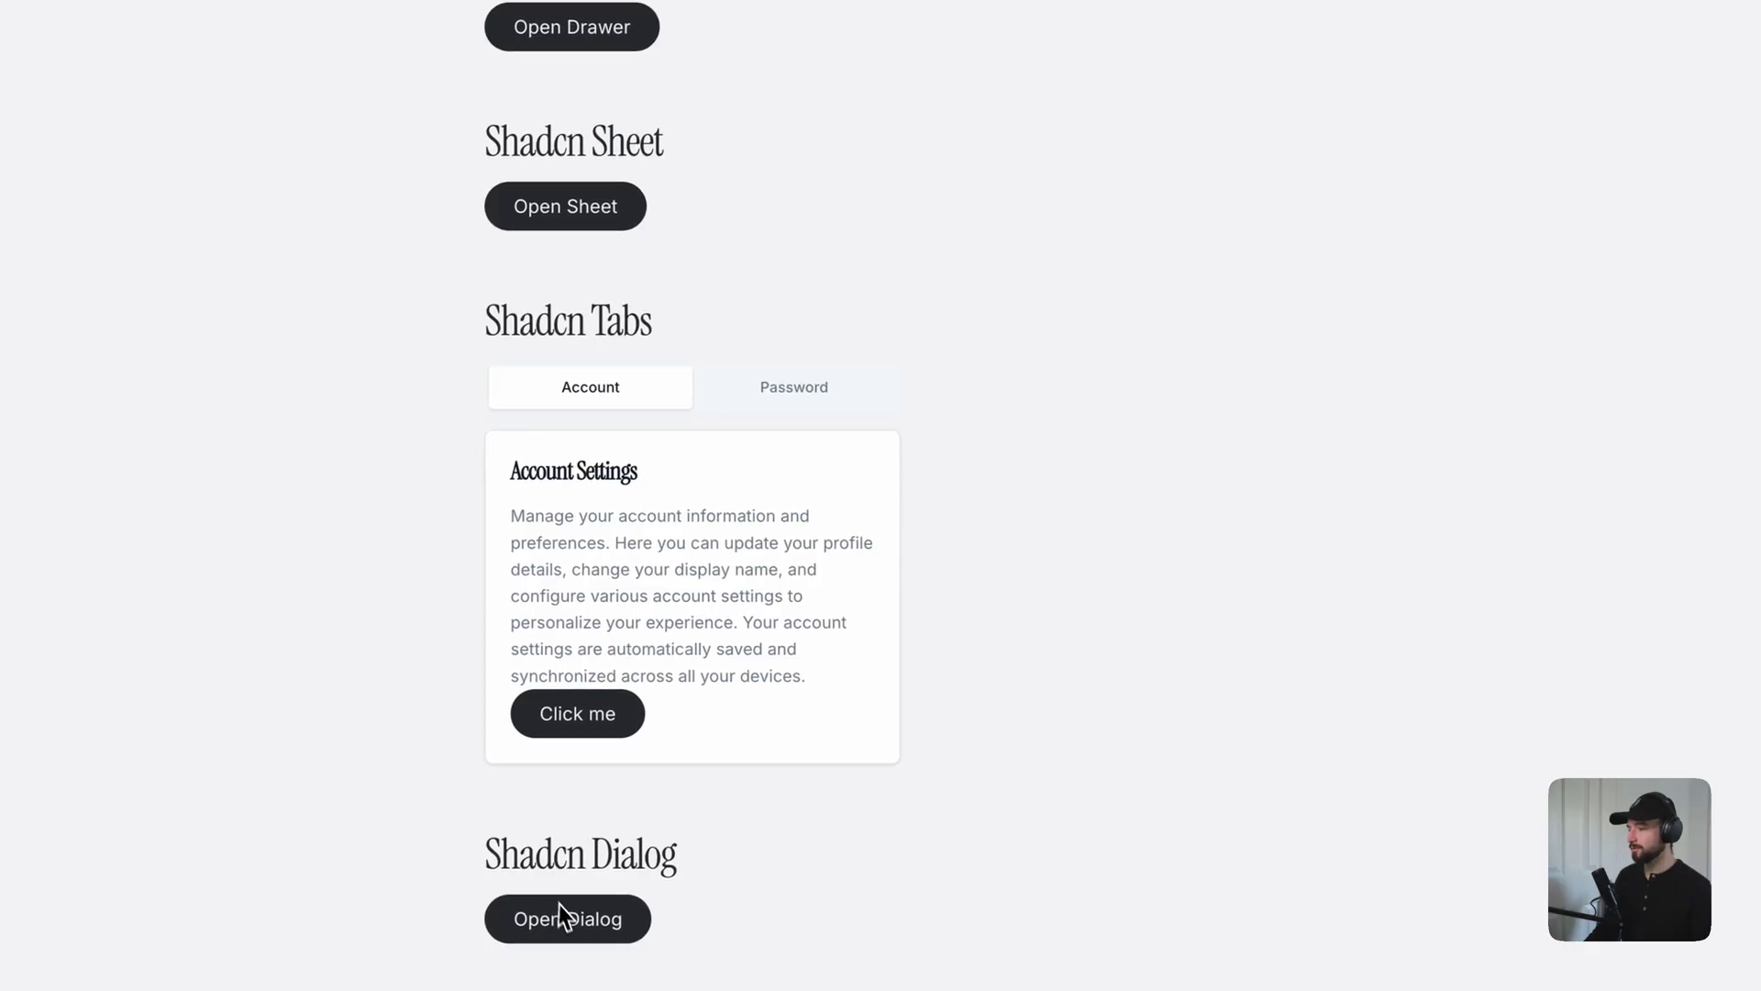
# Open the dialog, confirm clicking inside keeps it open, and close it via X and backdrop.
pyautogui.click(574, 943)
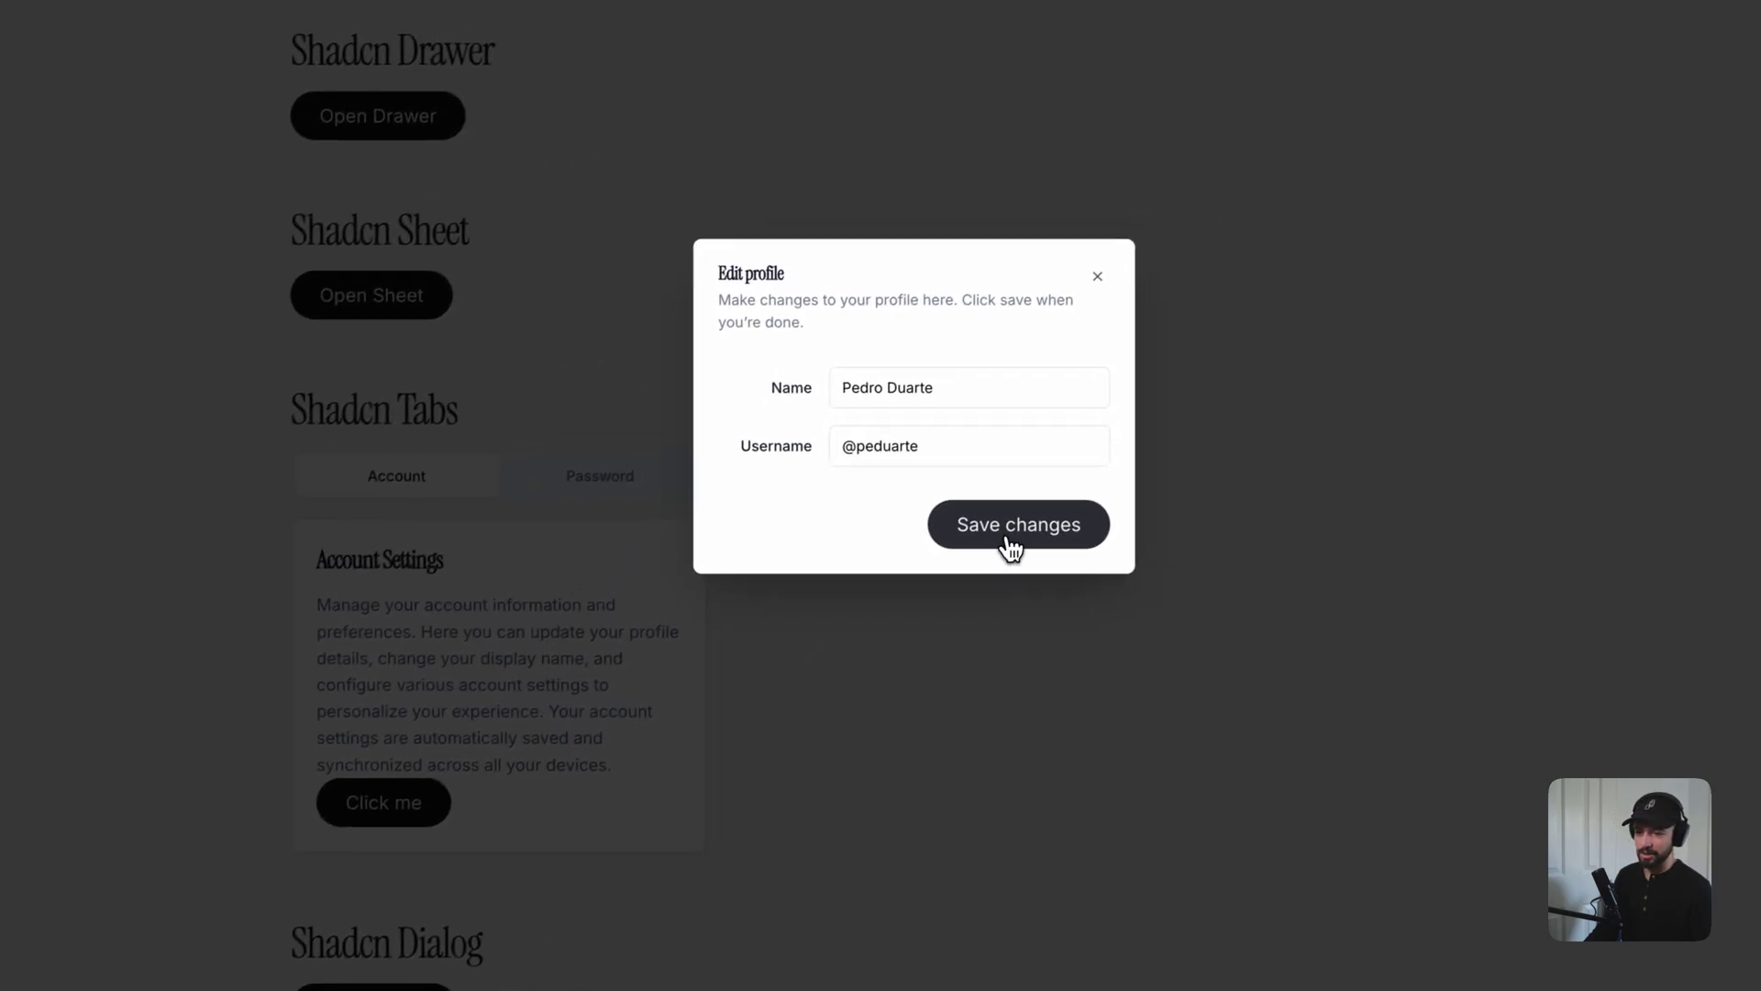
pyautogui.click(830, 337)
pyautogui.click(1081, 286)
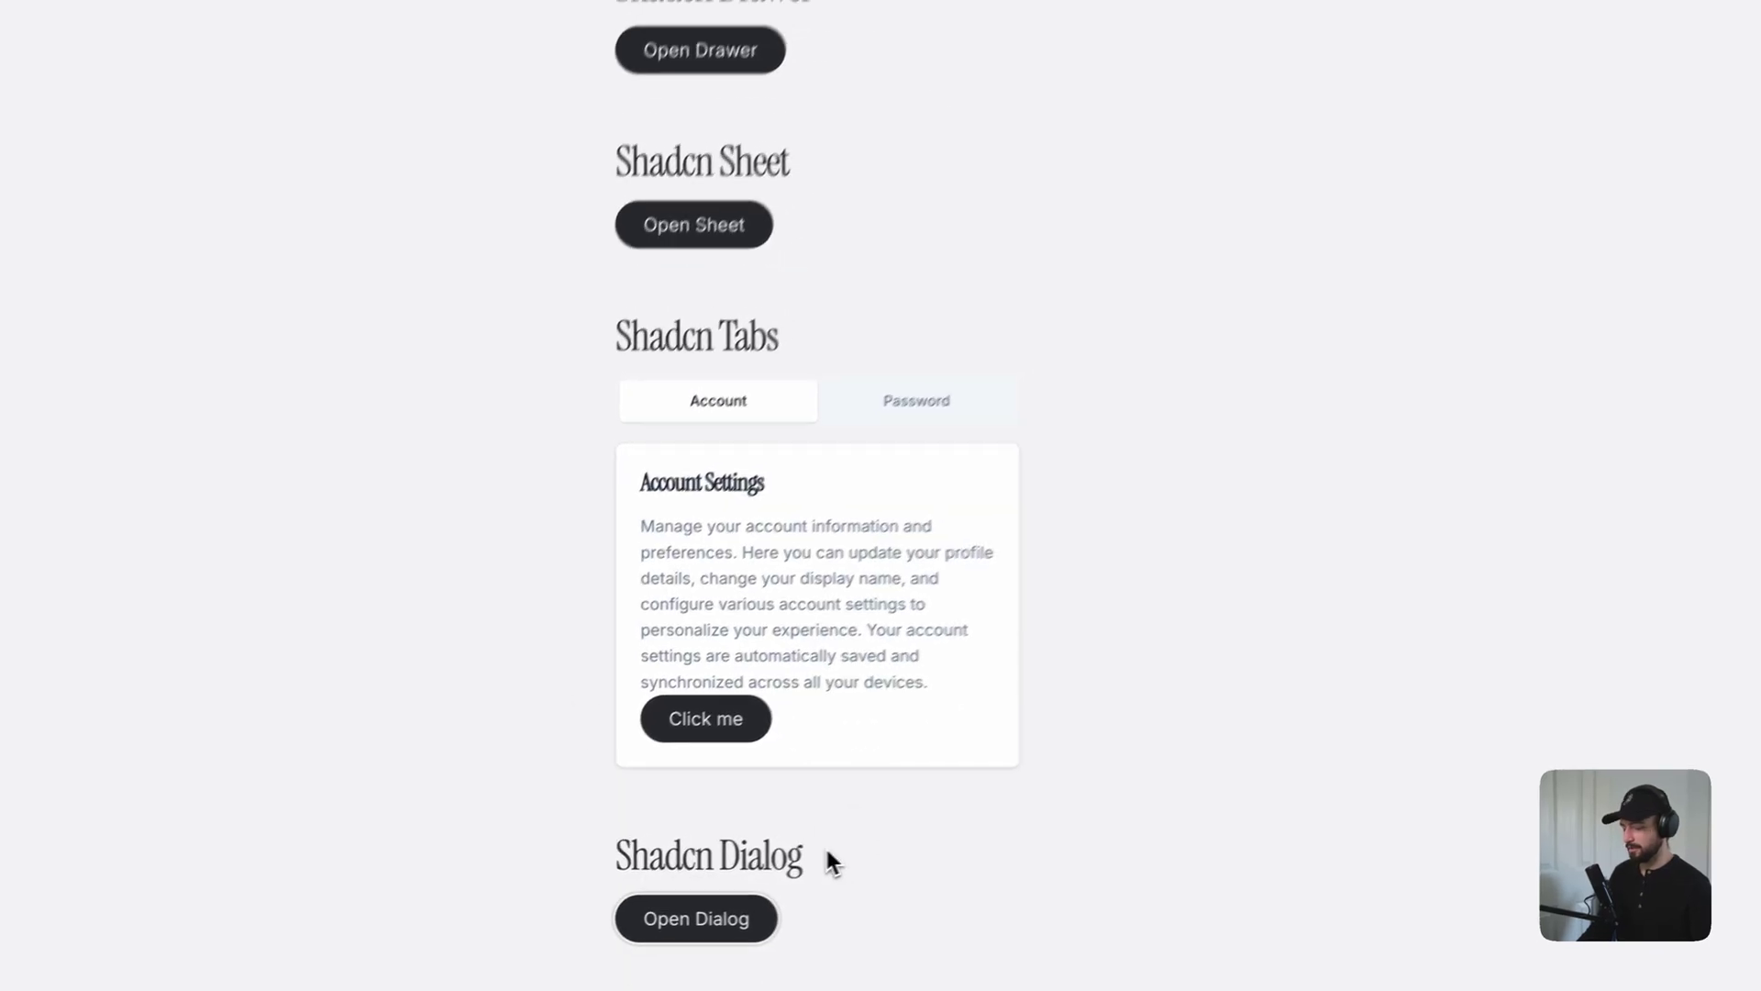
pyautogui.press('Return')
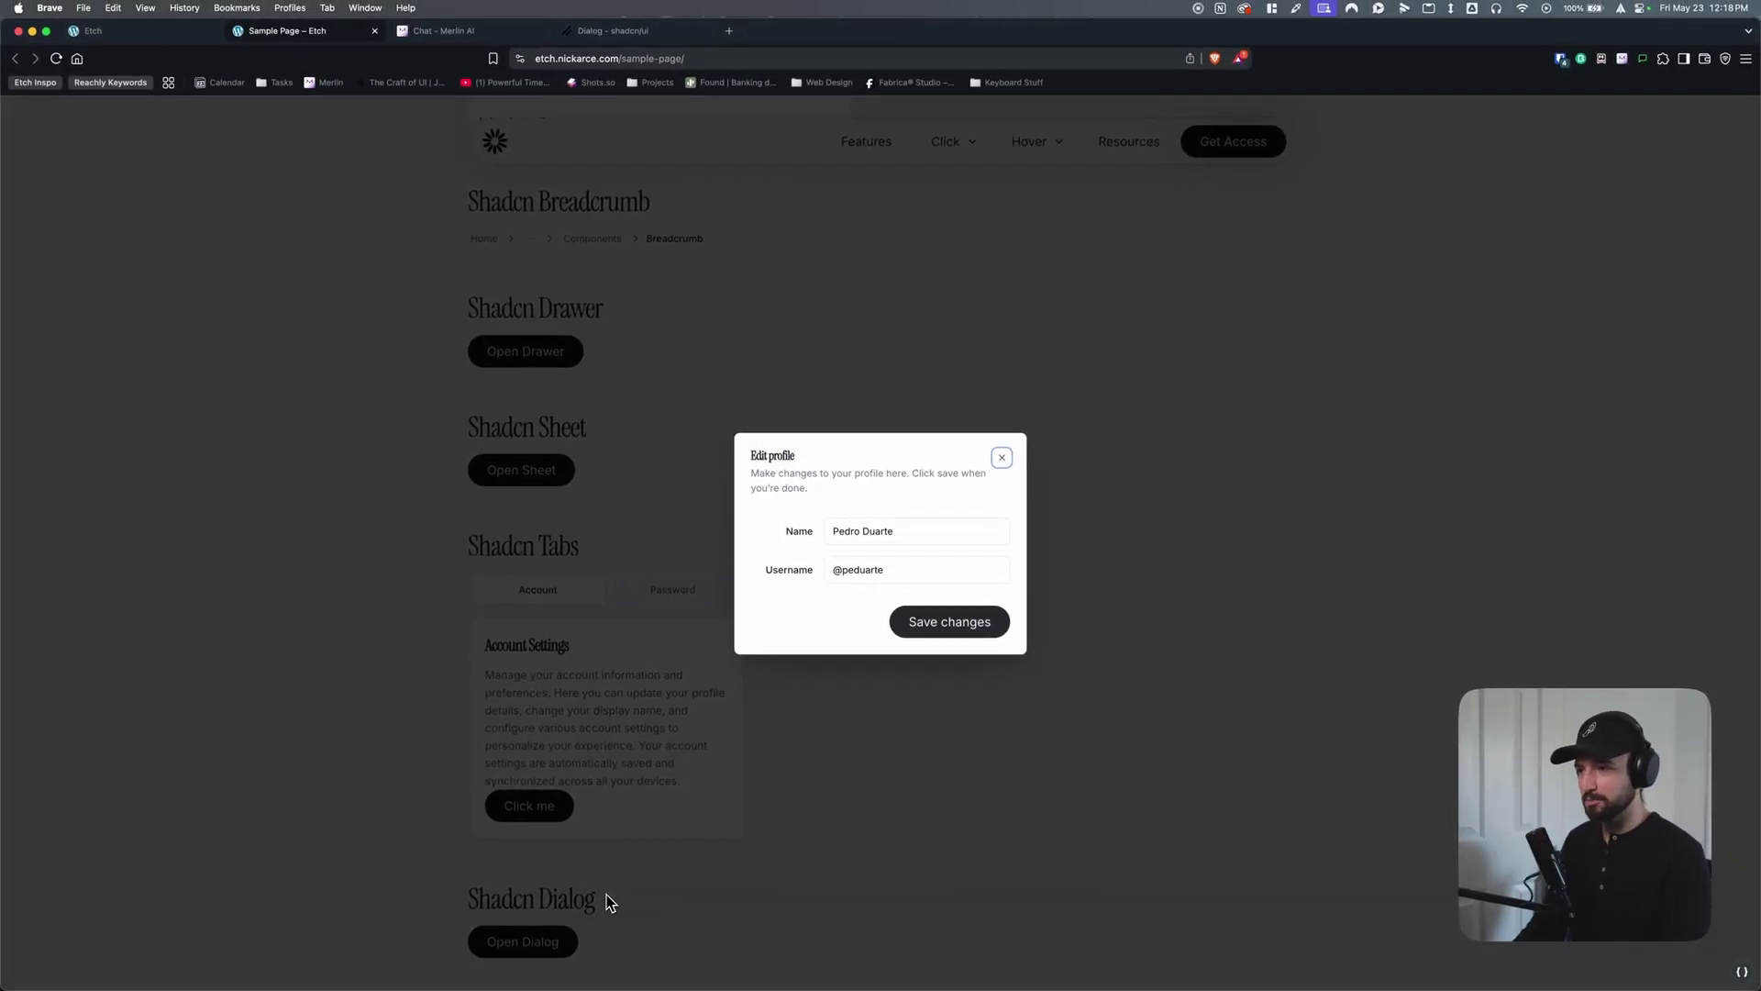
pyautogui.click(609, 902)
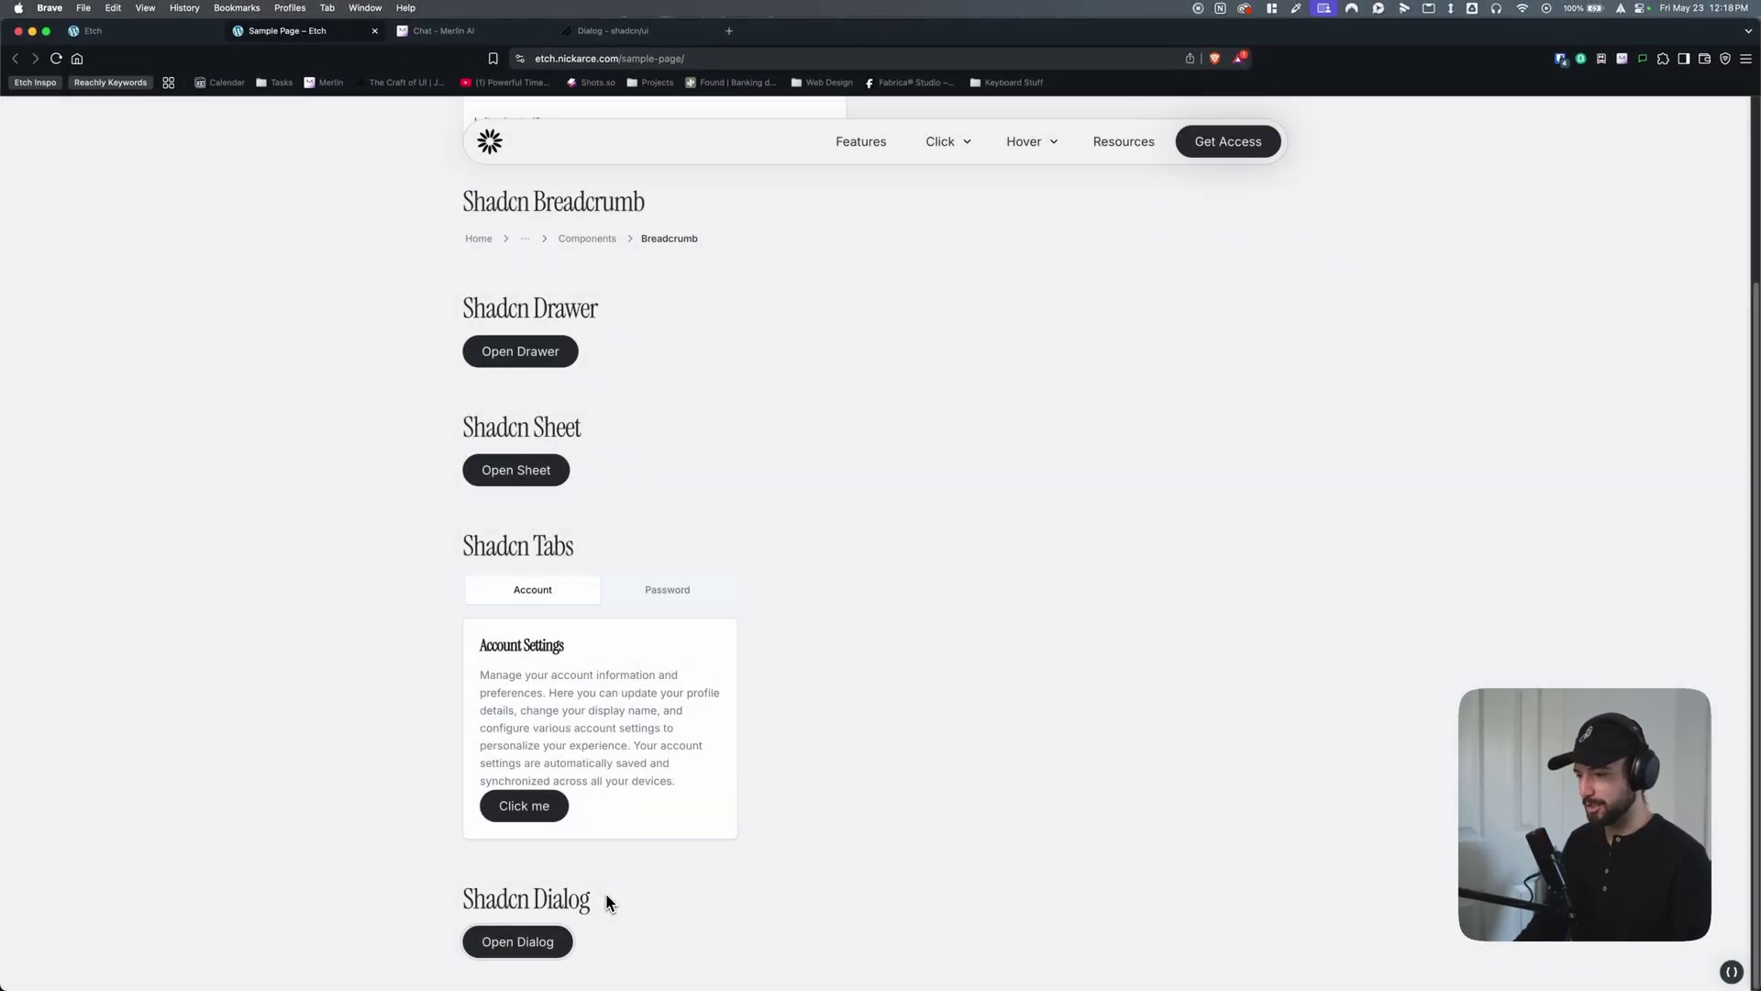
# Type 'asodkijfasdklfhasdf' into Name and submit the form twice, acknowledging the profile-updated alert.
pyautogui.press('Return')
pyautogui.write('asodkijfasdklfhasdf')
pyautogui.press('Tab')
pyautogui.press('Tab')
pyautogui.press('Return')
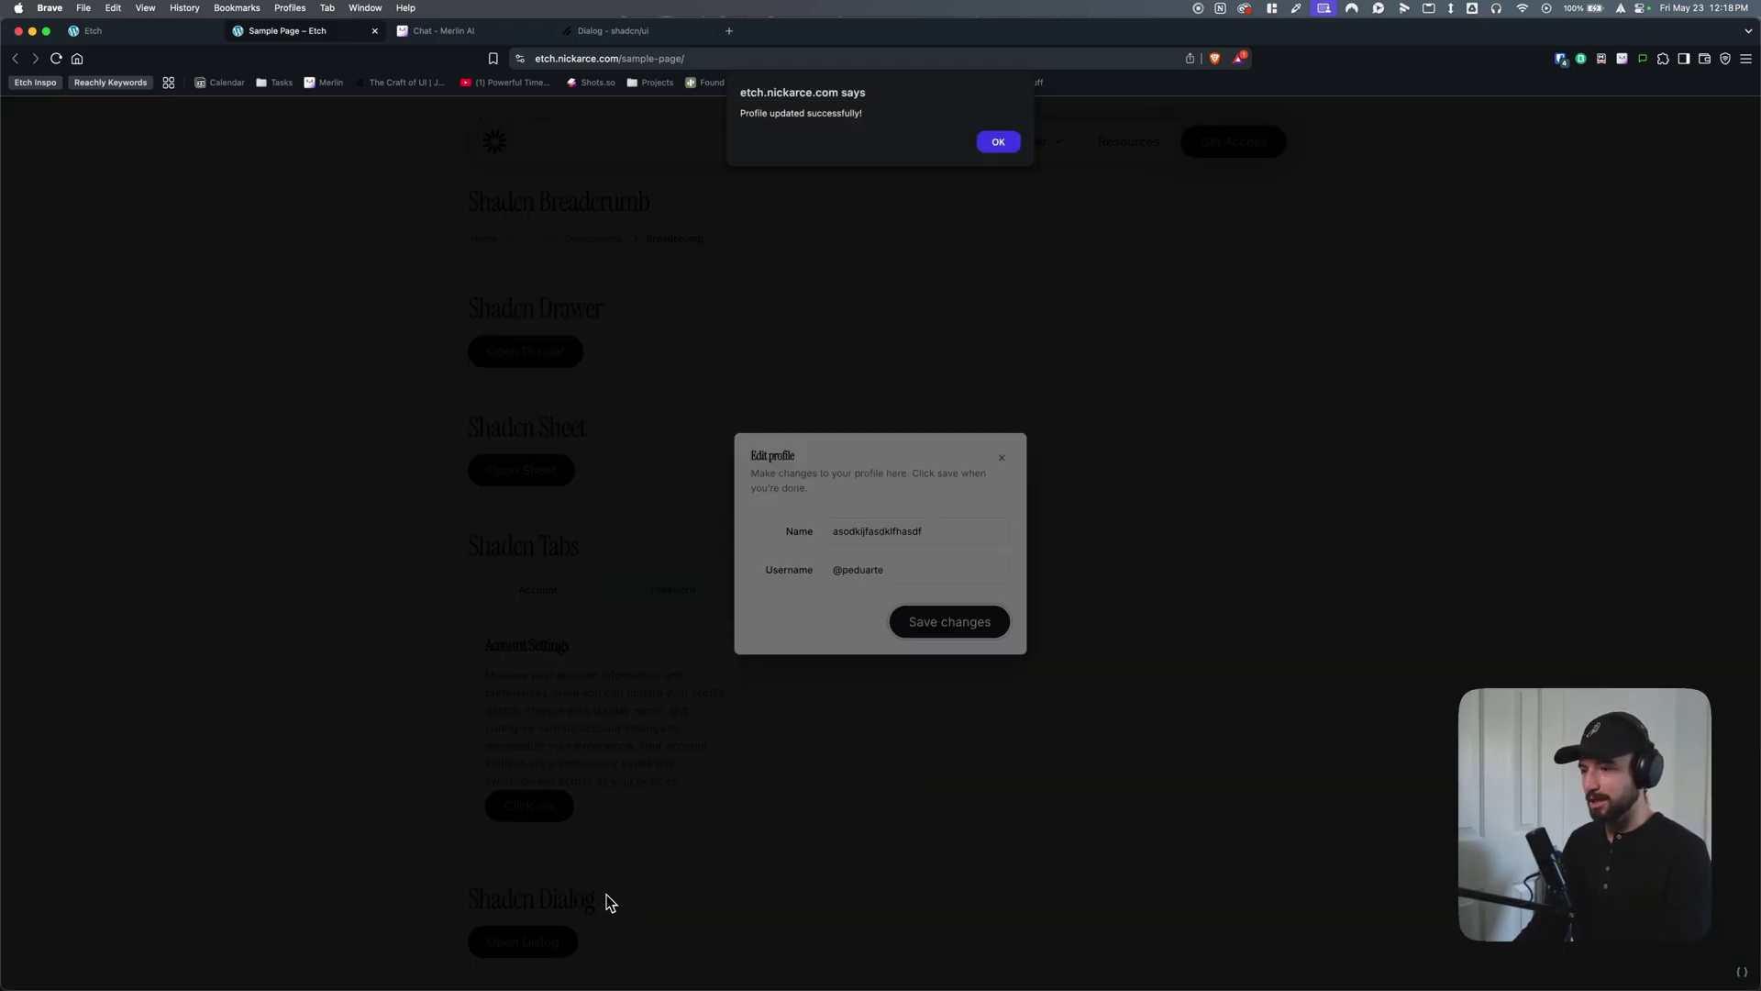
pyautogui.click(998, 141)
pyautogui.click(517, 943)
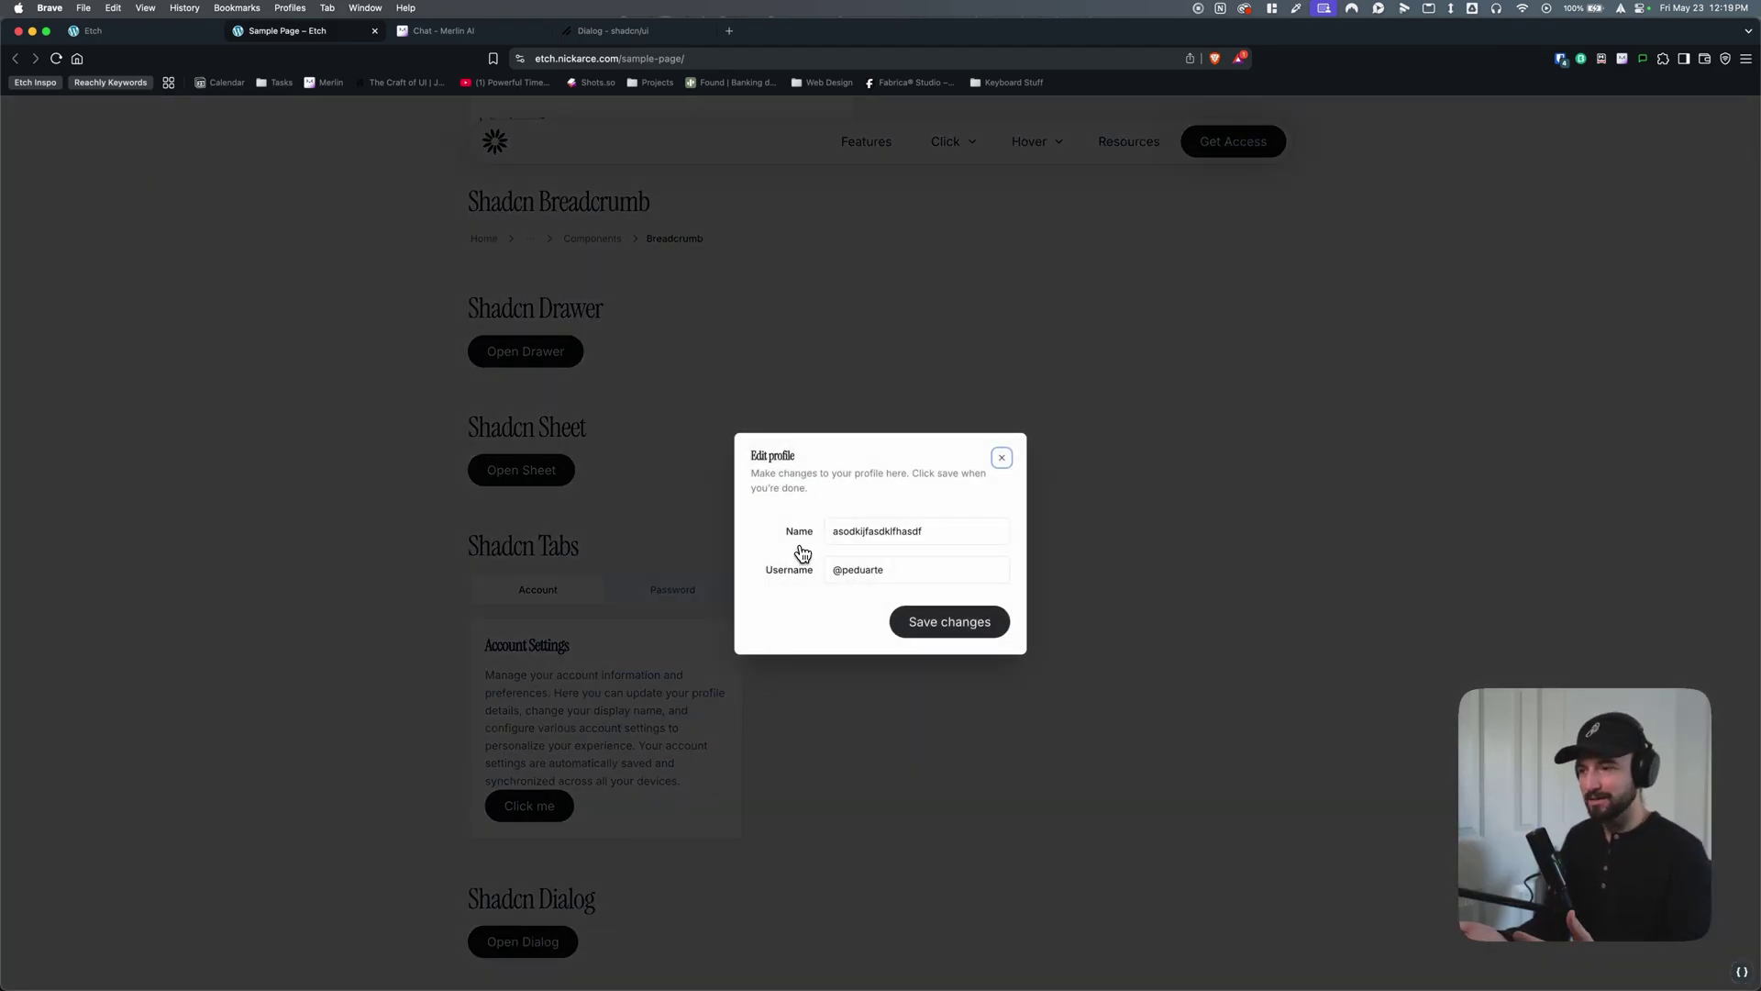
pyautogui.click(939, 632)
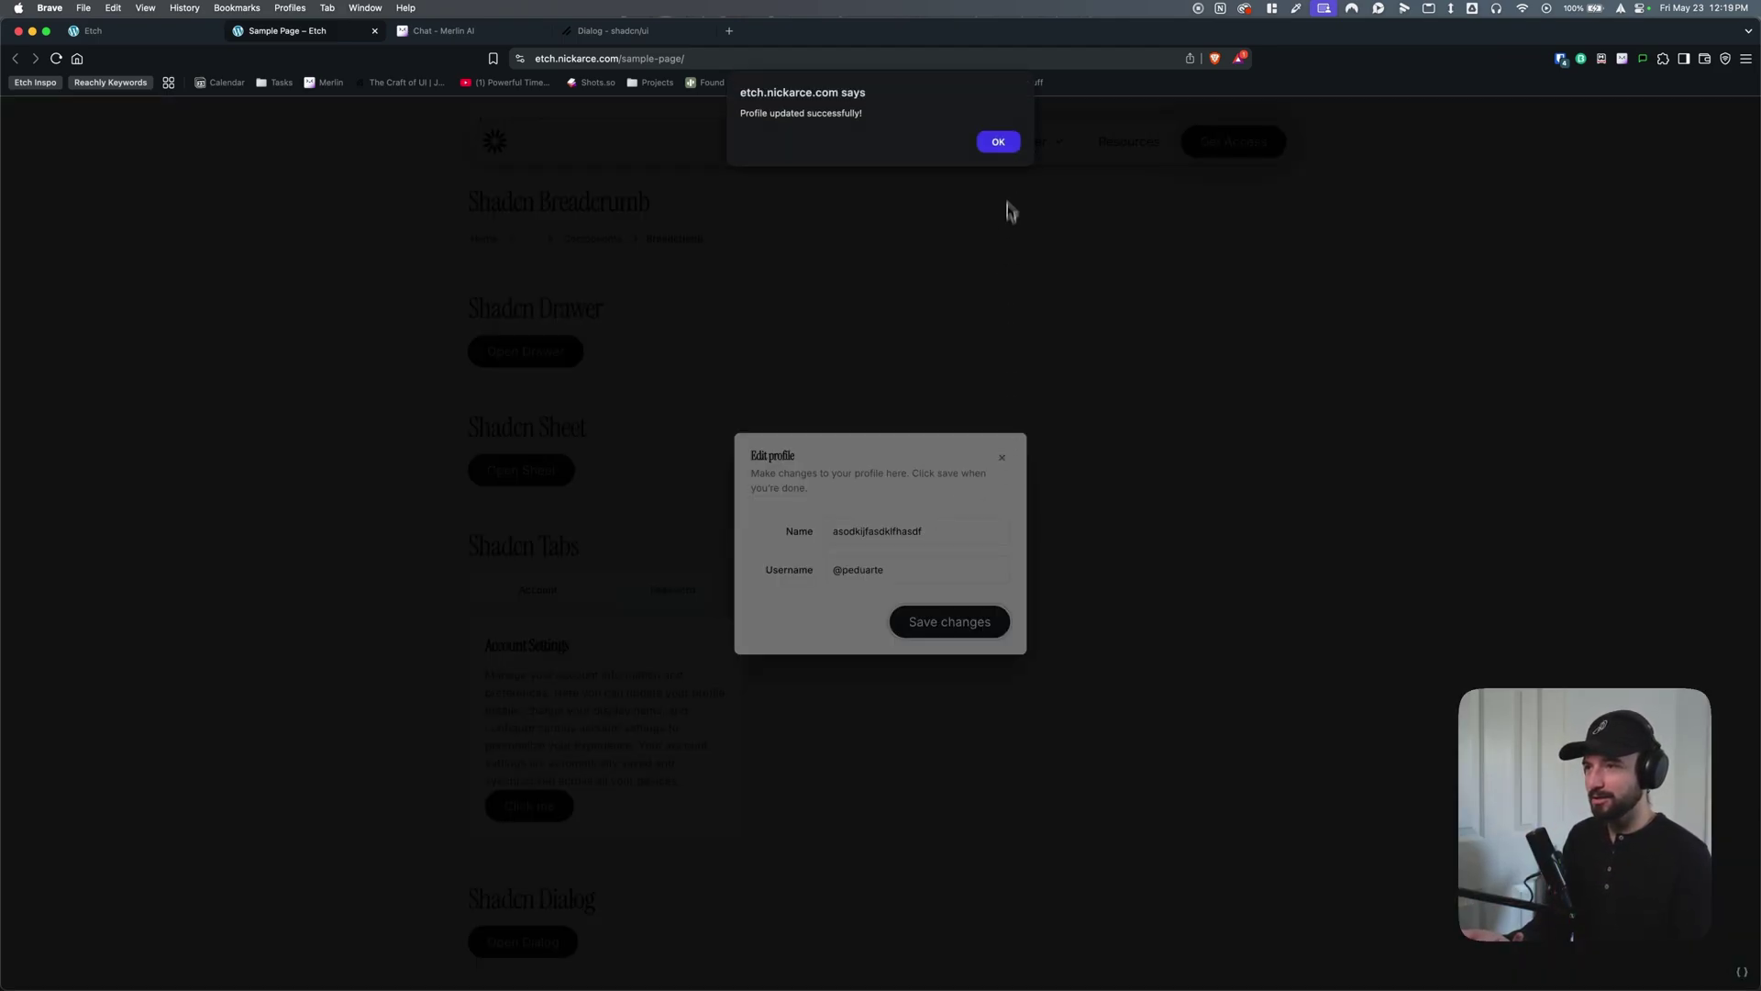
pyautogui.click(999, 142)
# Open and close the Edit profile dialog several more times, then return to the Etch editor.
pyautogui.click(503, 942)
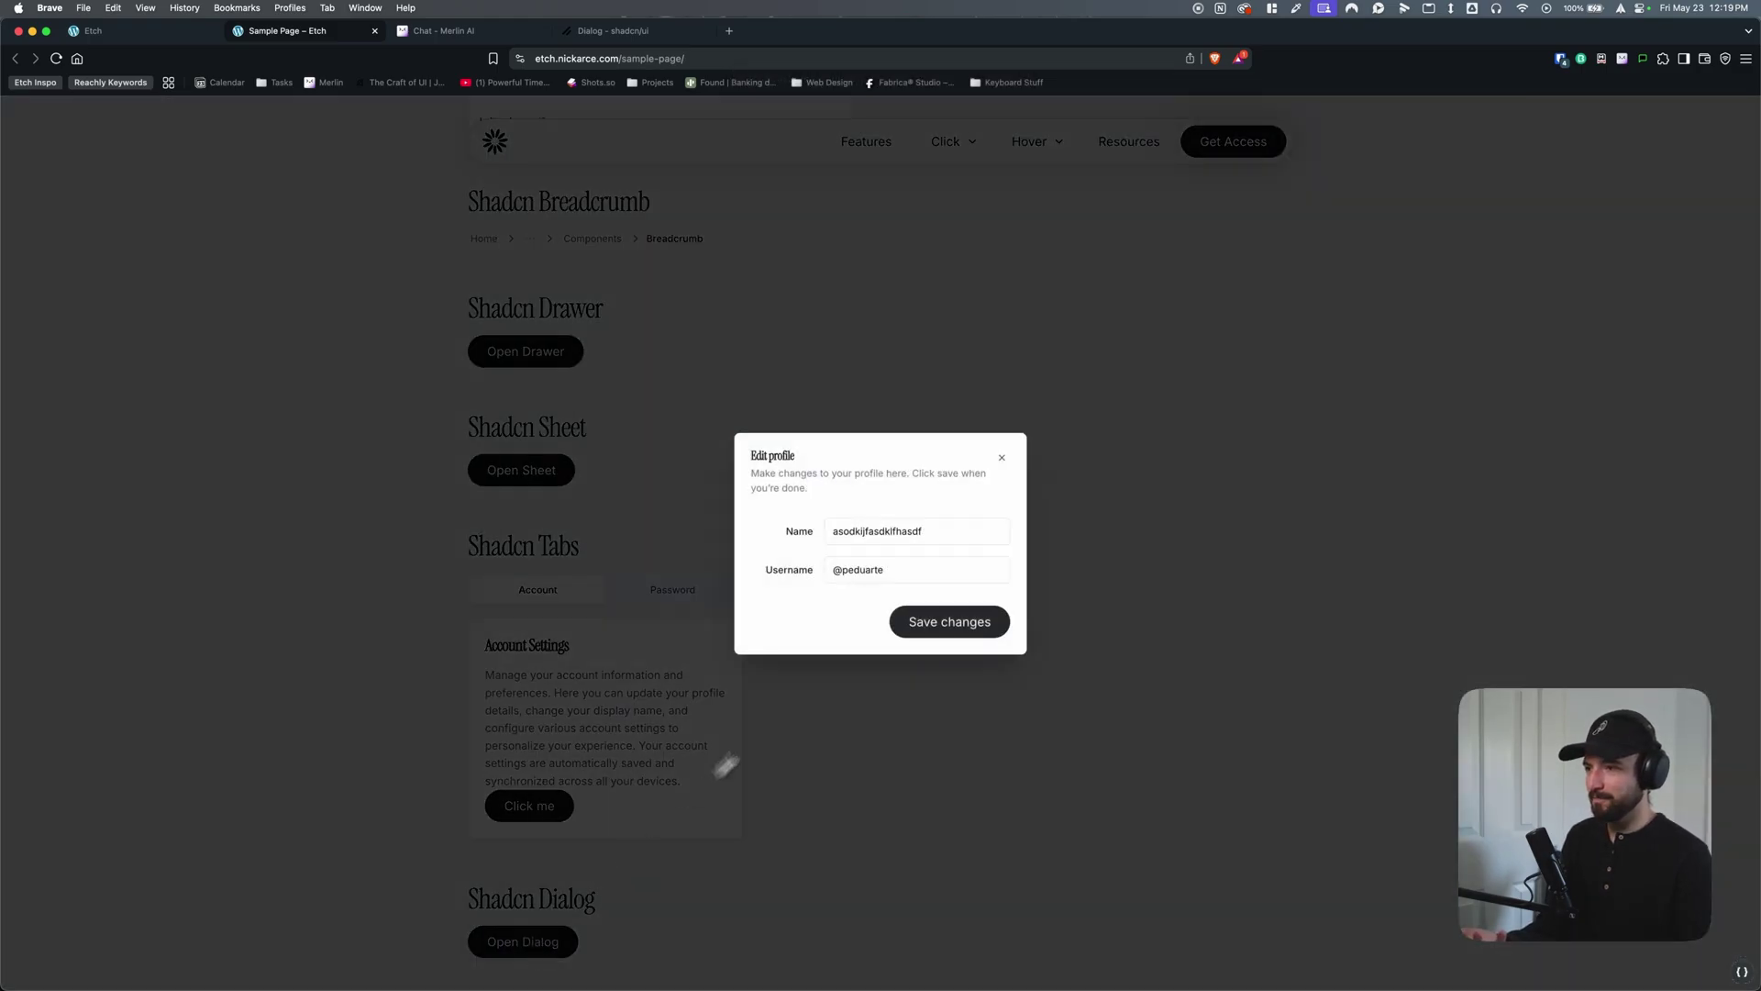
pyautogui.click(1001, 459)
pyautogui.click(514, 943)
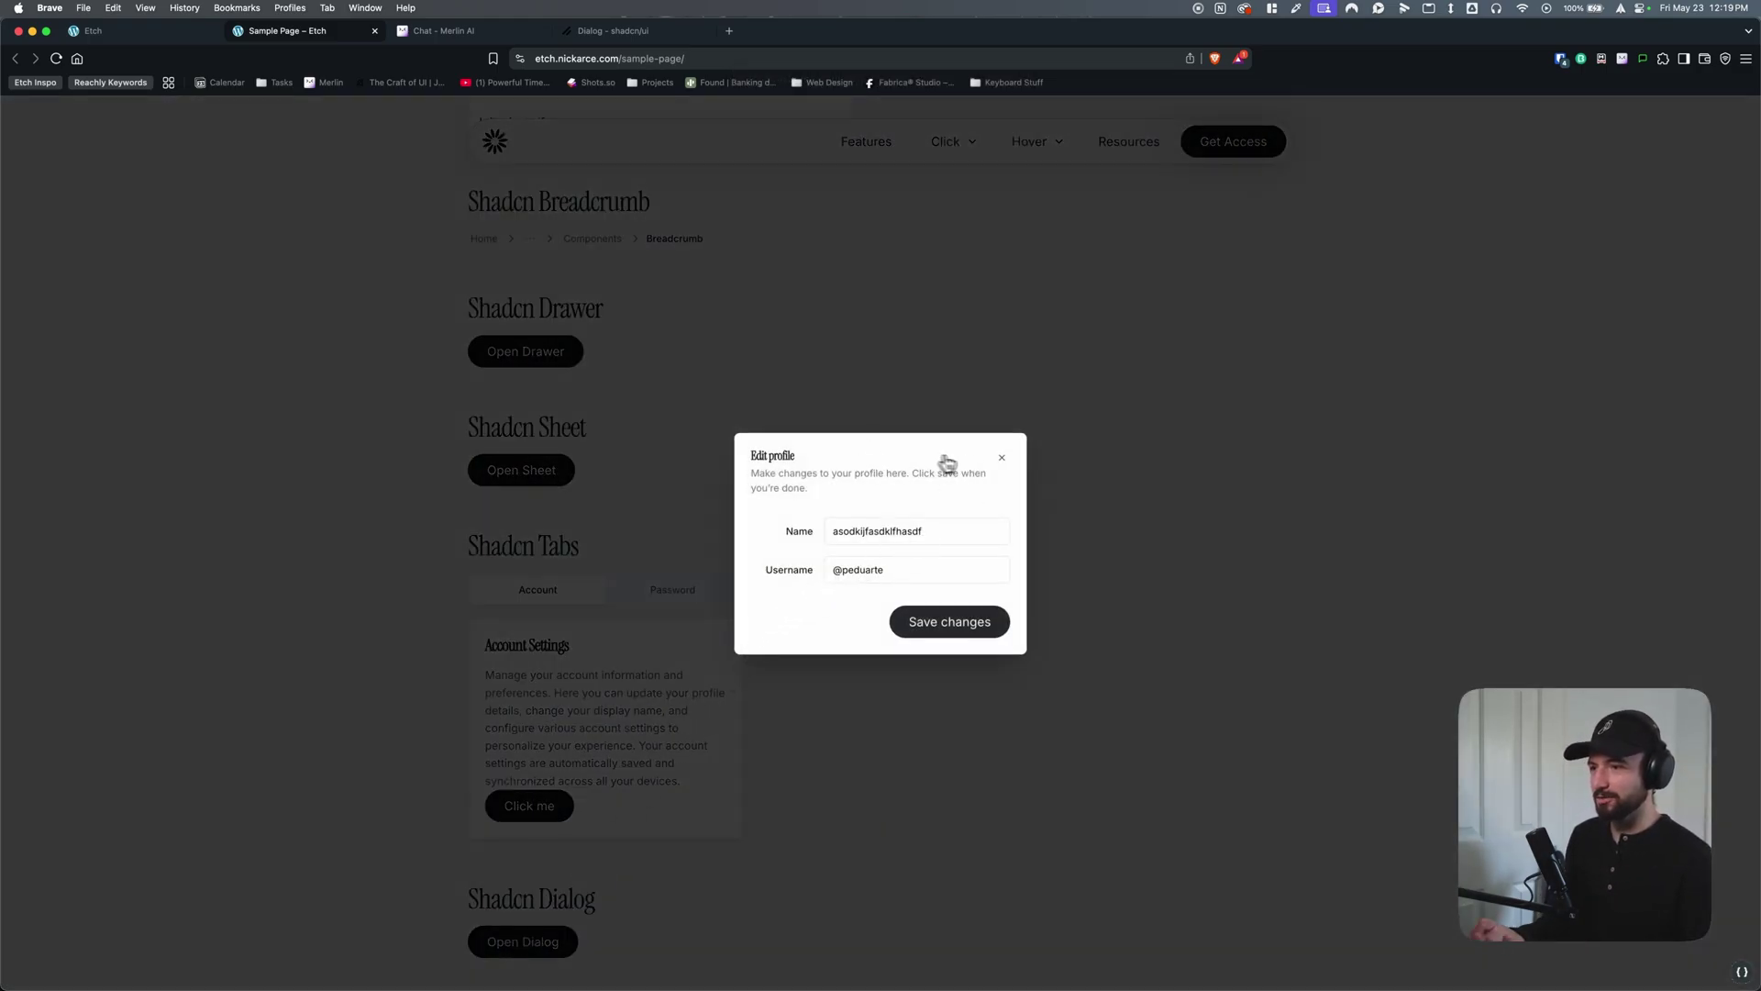
pyautogui.click(798, 669)
pyautogui.click(480, 955)
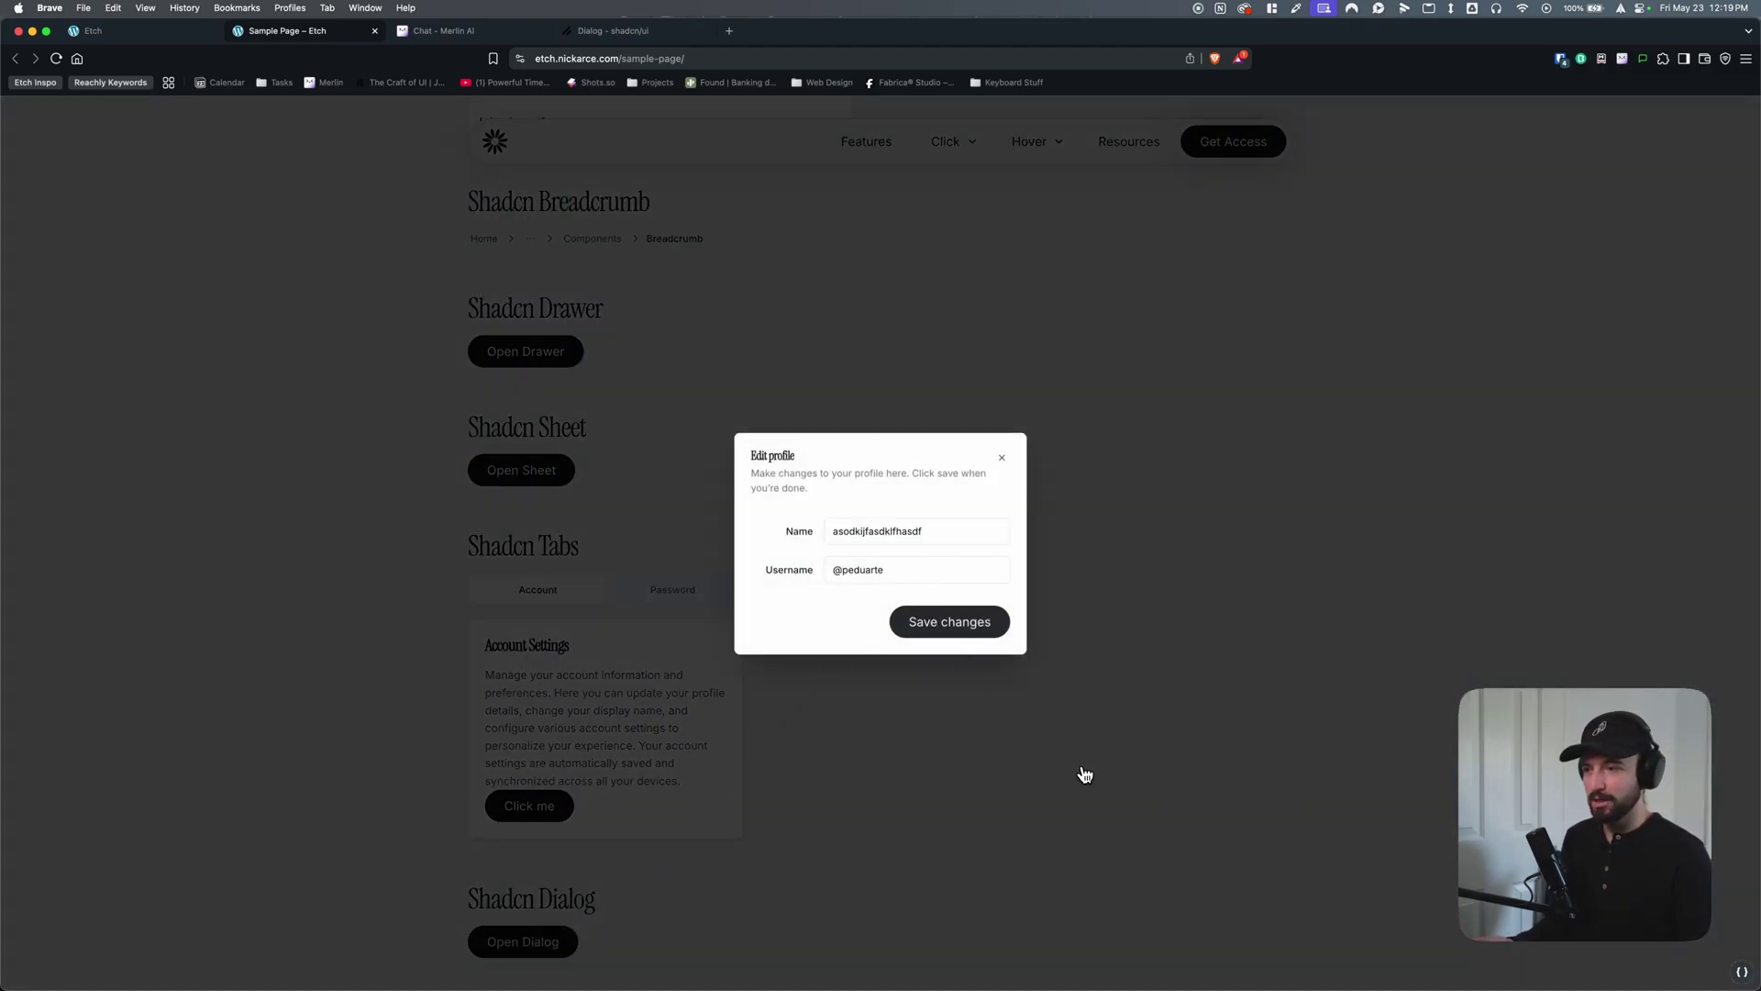
pyautogui.click(1004, 460)
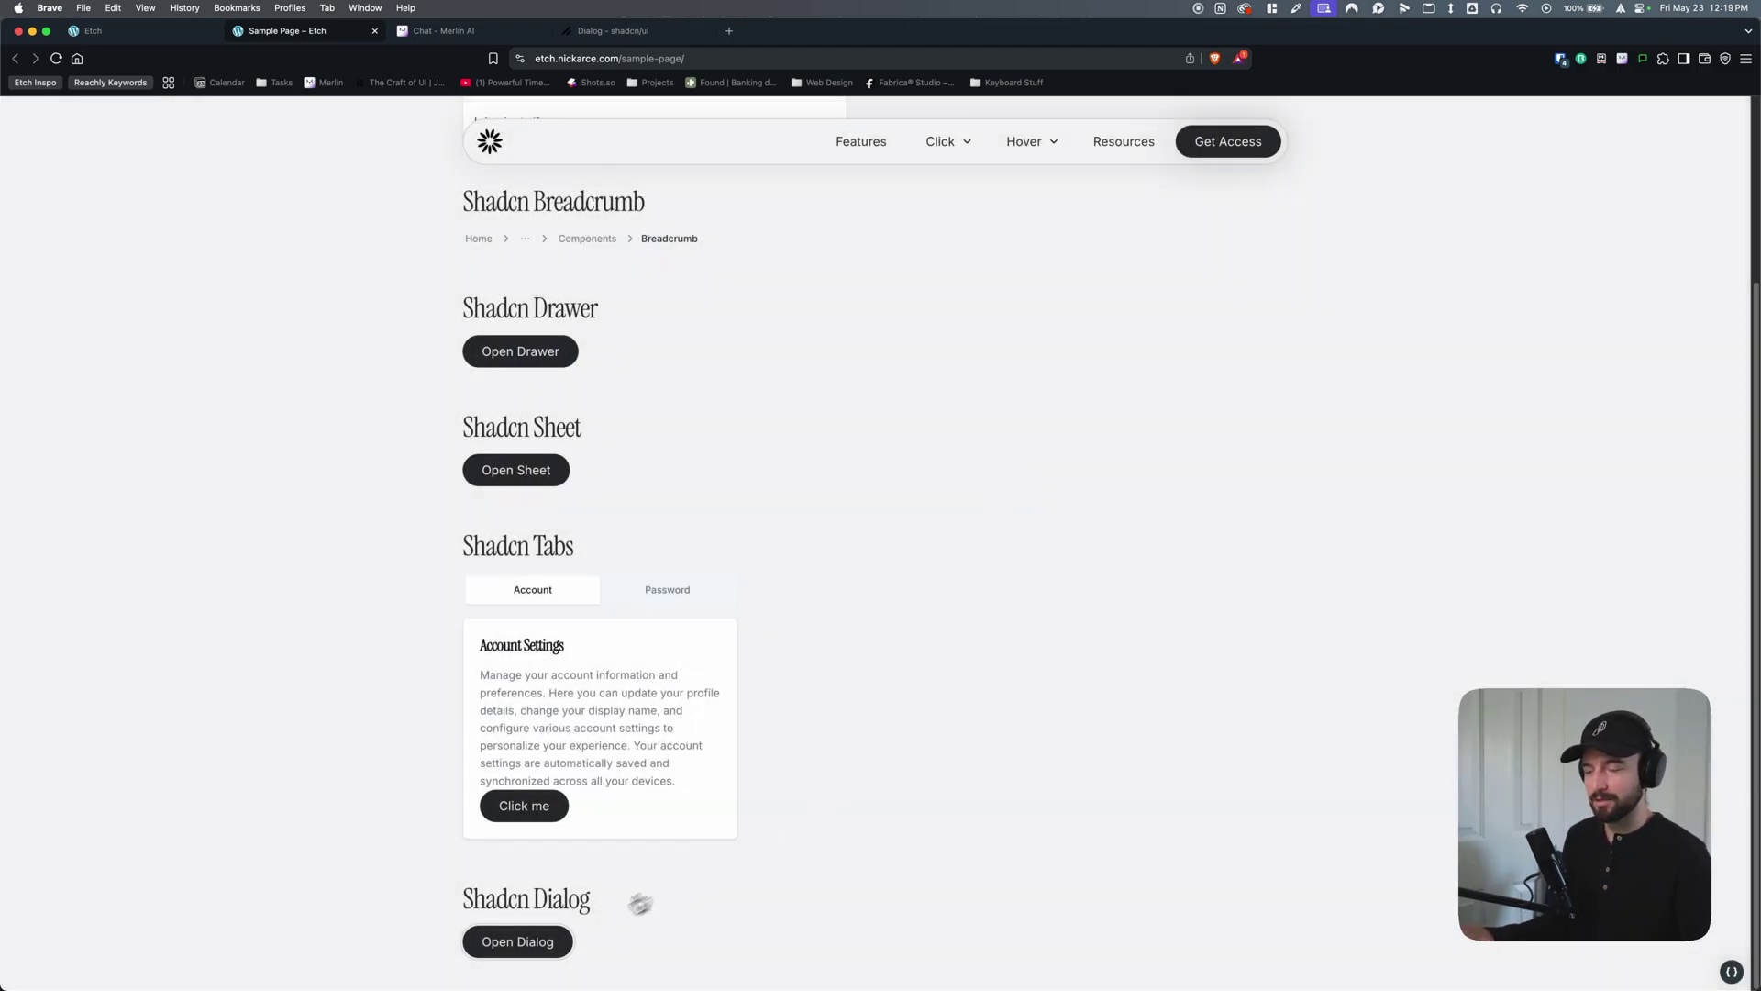
pyautogui.click(518, 942)
pyautogui.click(102, 31)
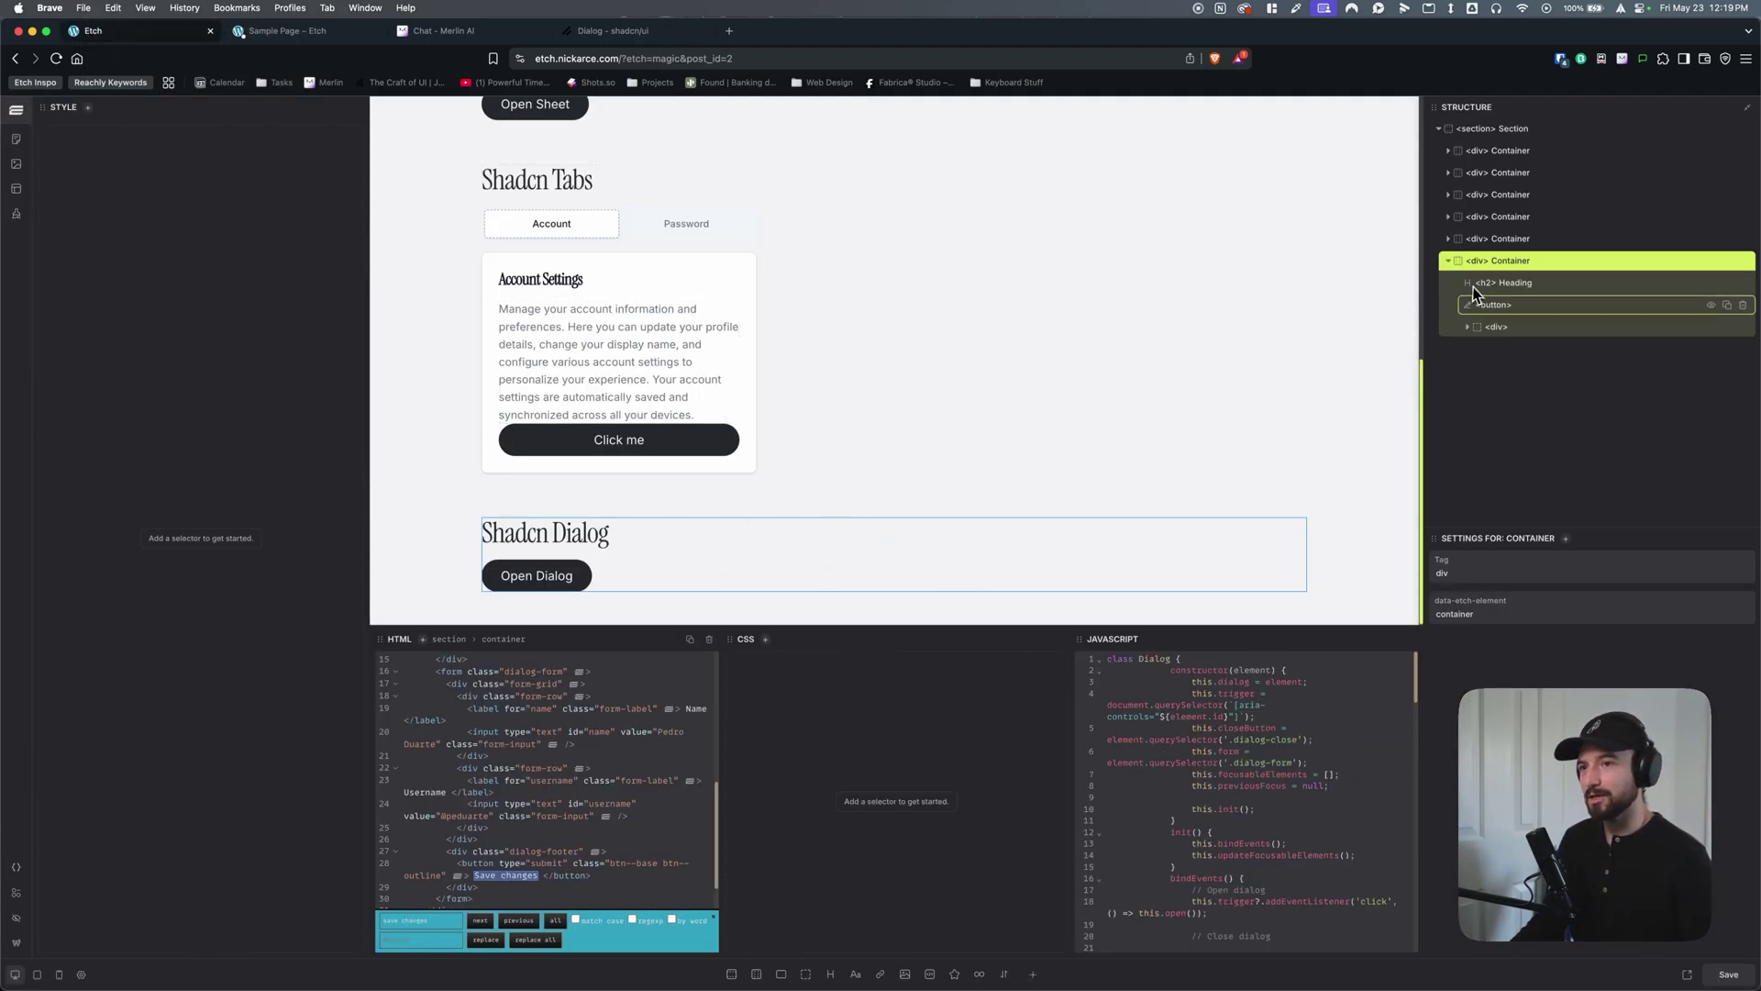
# Select the trigger <button> and the Dialog Overlay div in Structure, expanding and collapsing them.
pyautogui.click(1503, 309)
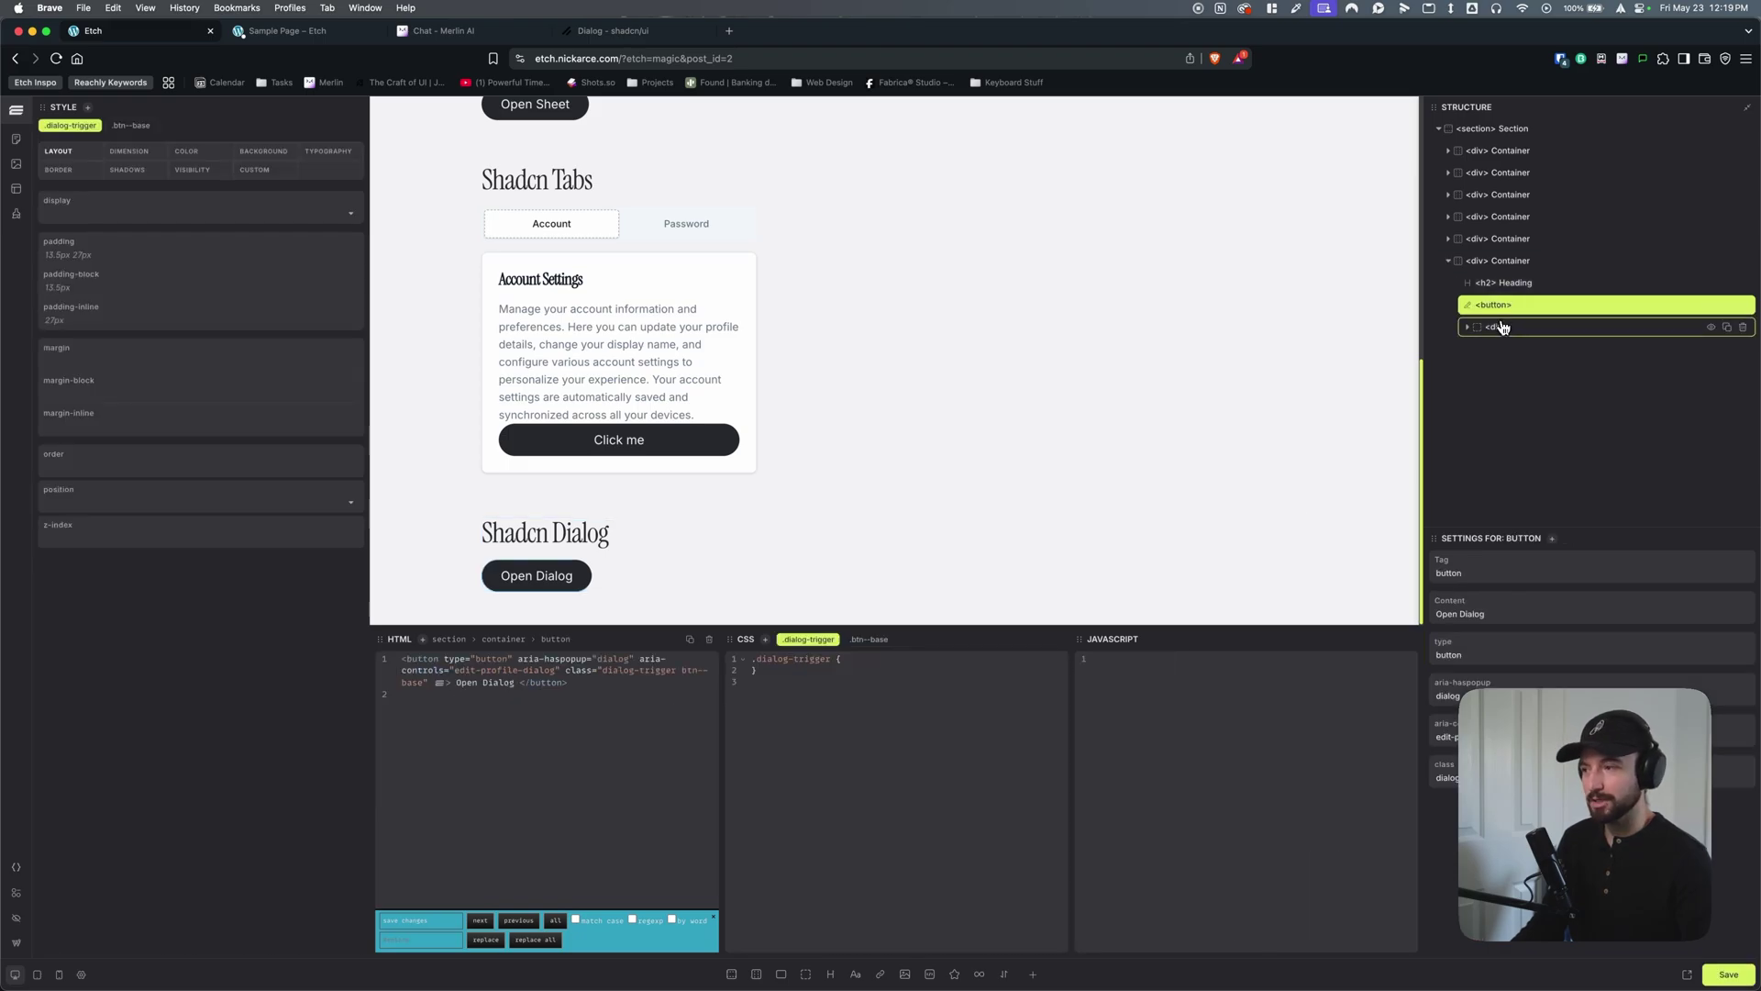
pyautogui.doubleClick(1503, 327)
pyautogui.click(1468, 328)
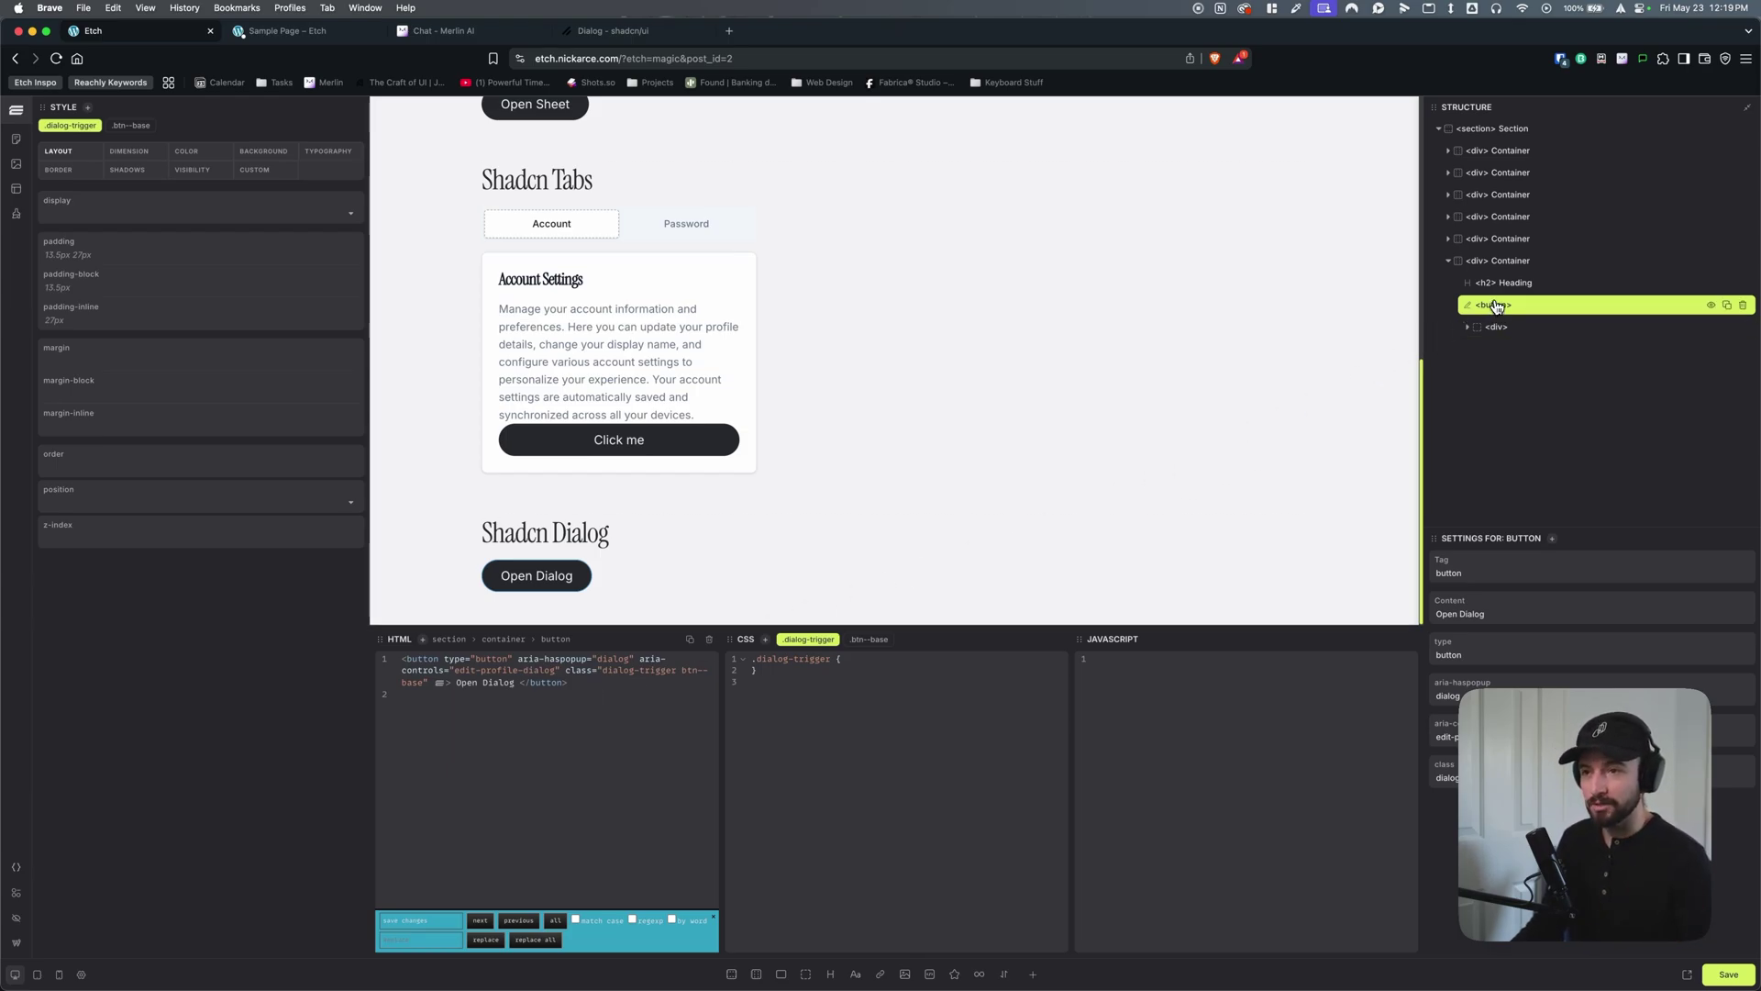
pyautogui.click(1515, 329)
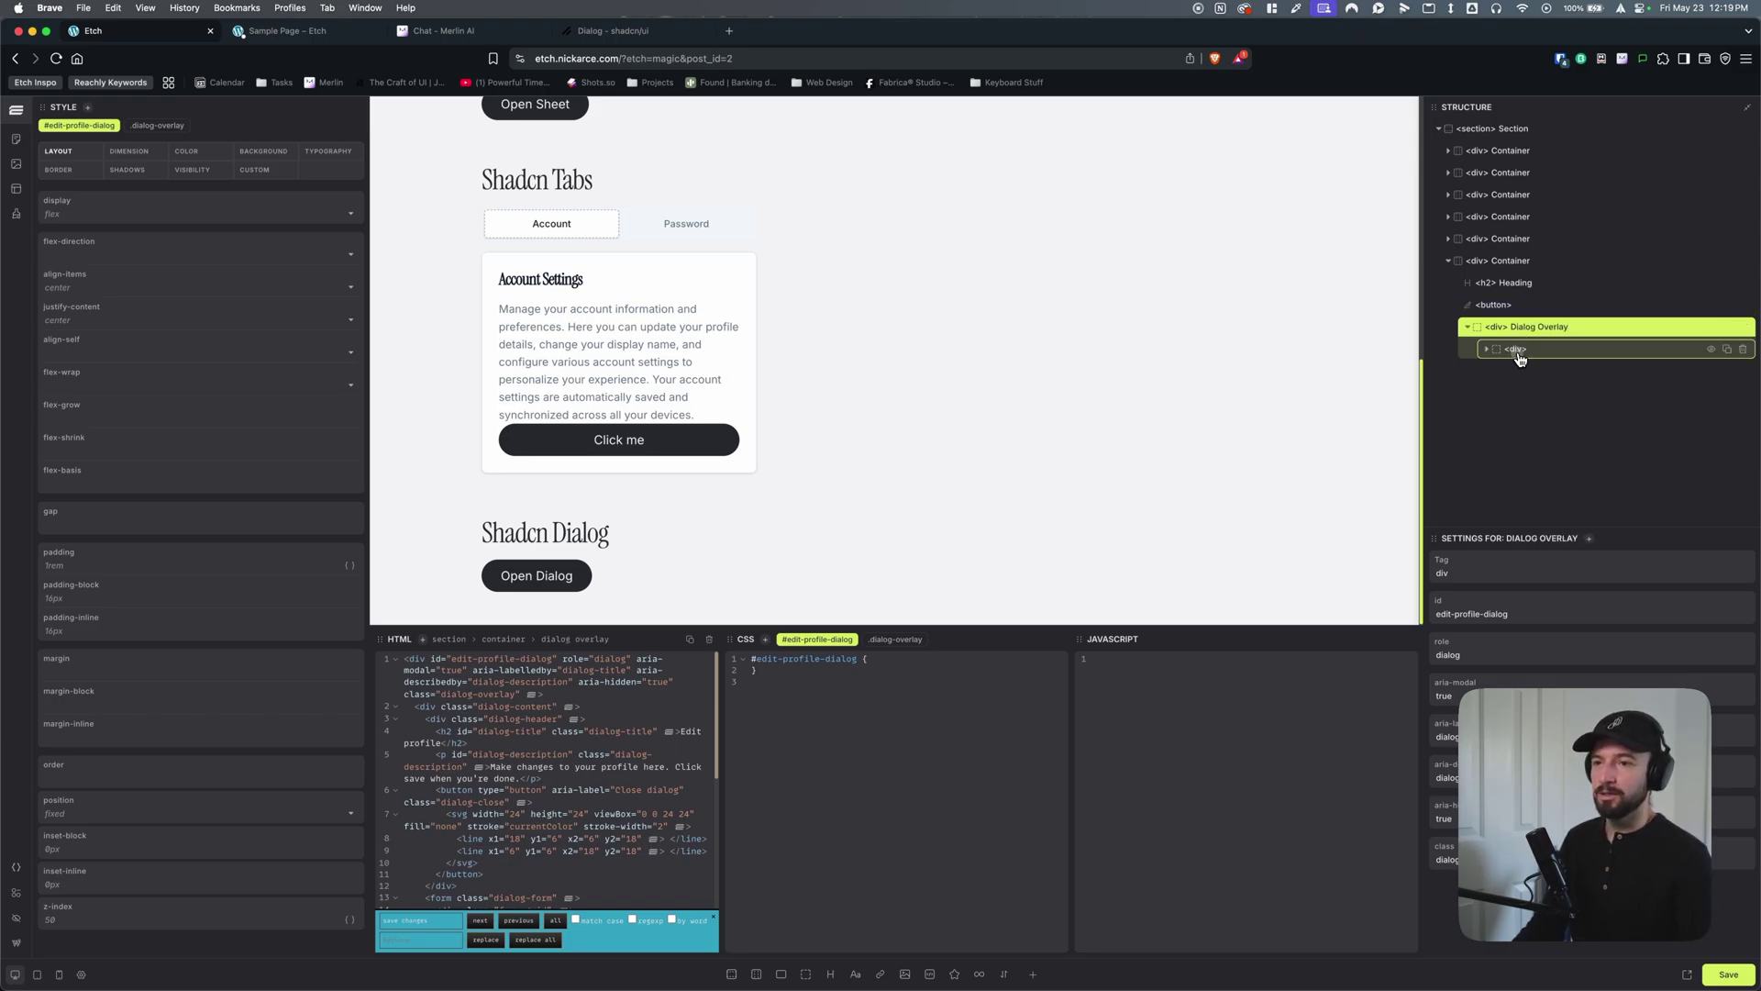
pyautogui.click(1468, 327)
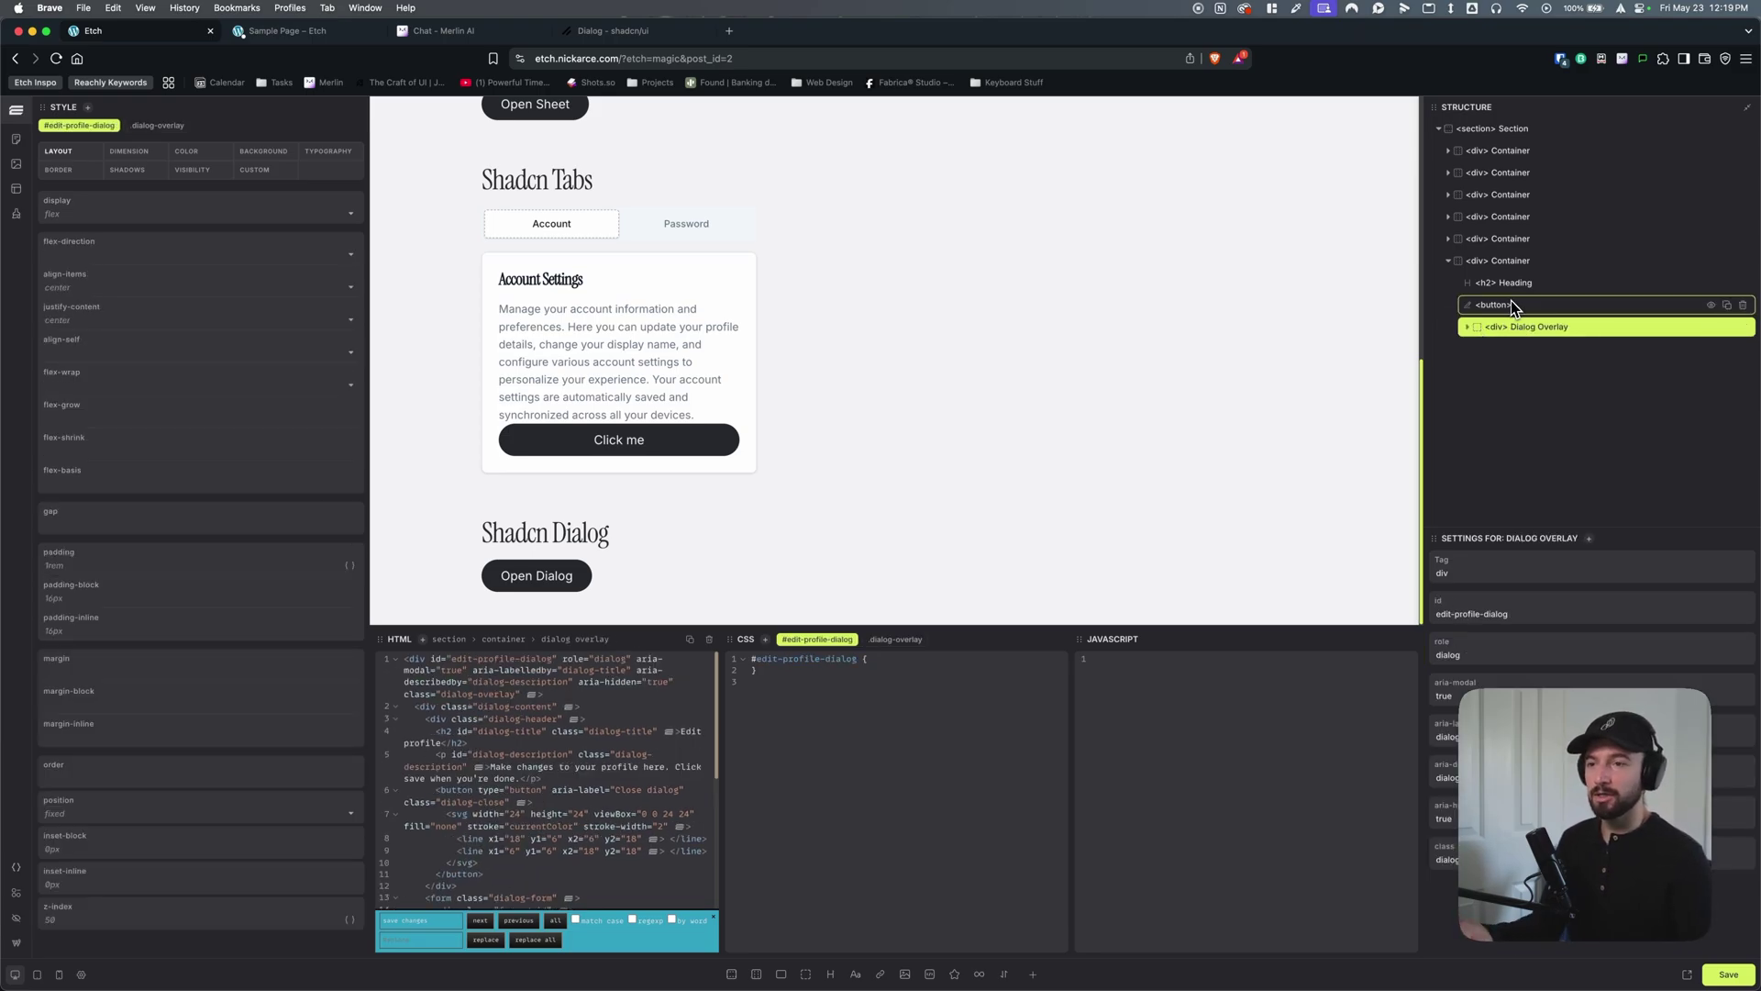
pyautogui.click(1517, 330)
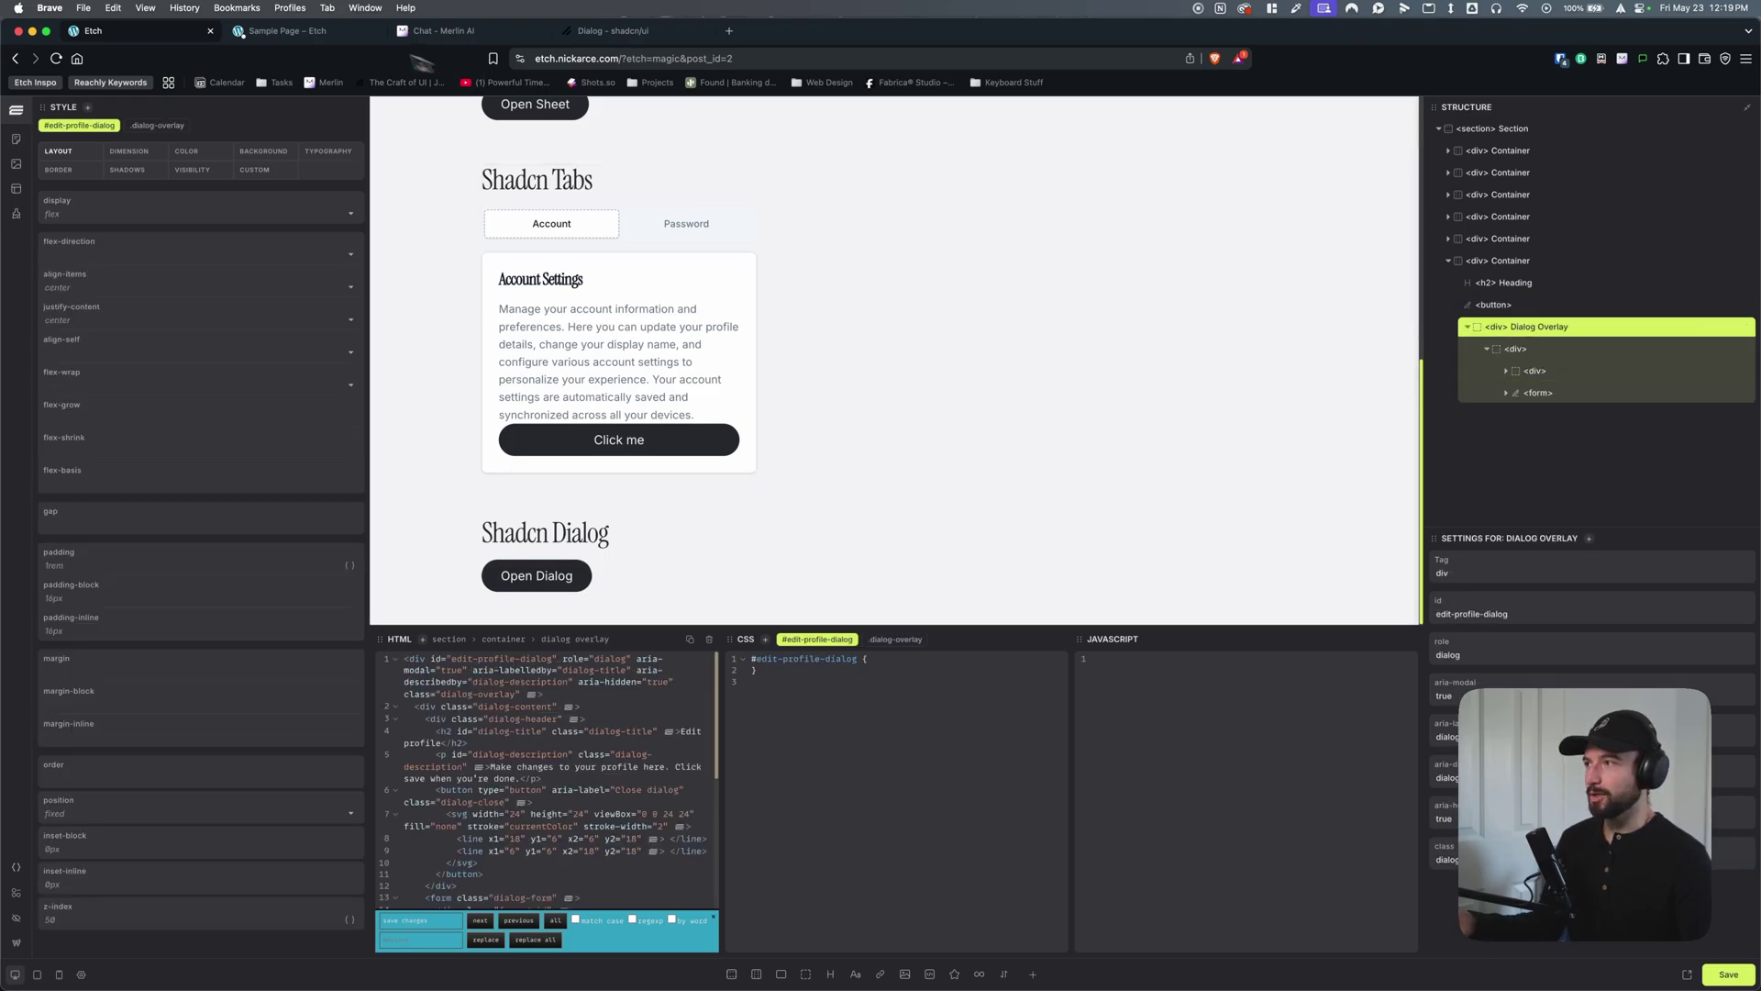
# Dismiss the leftover alert on the live page, open and close the dialog, then view shadcn Dialog docs.
pyautogui.click(310, 35)
pyautogui.click(998, 142)
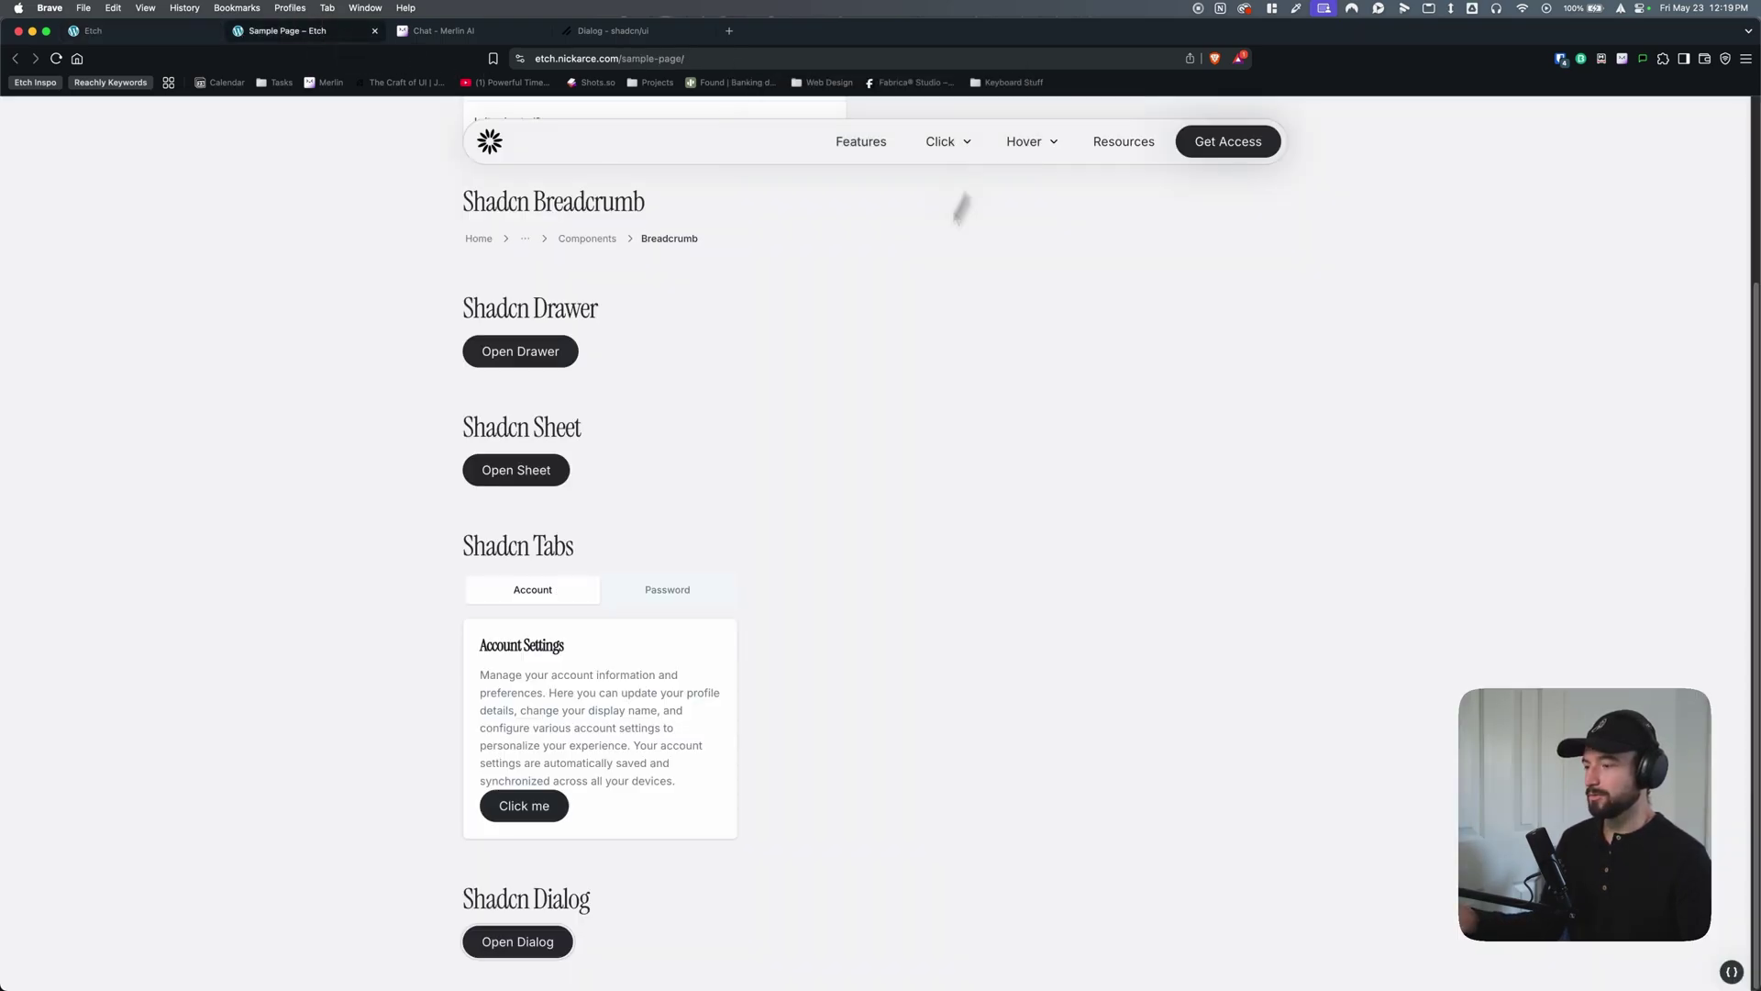
pyautogui.click(520, 943)
pyautogui.click(1000, 456)
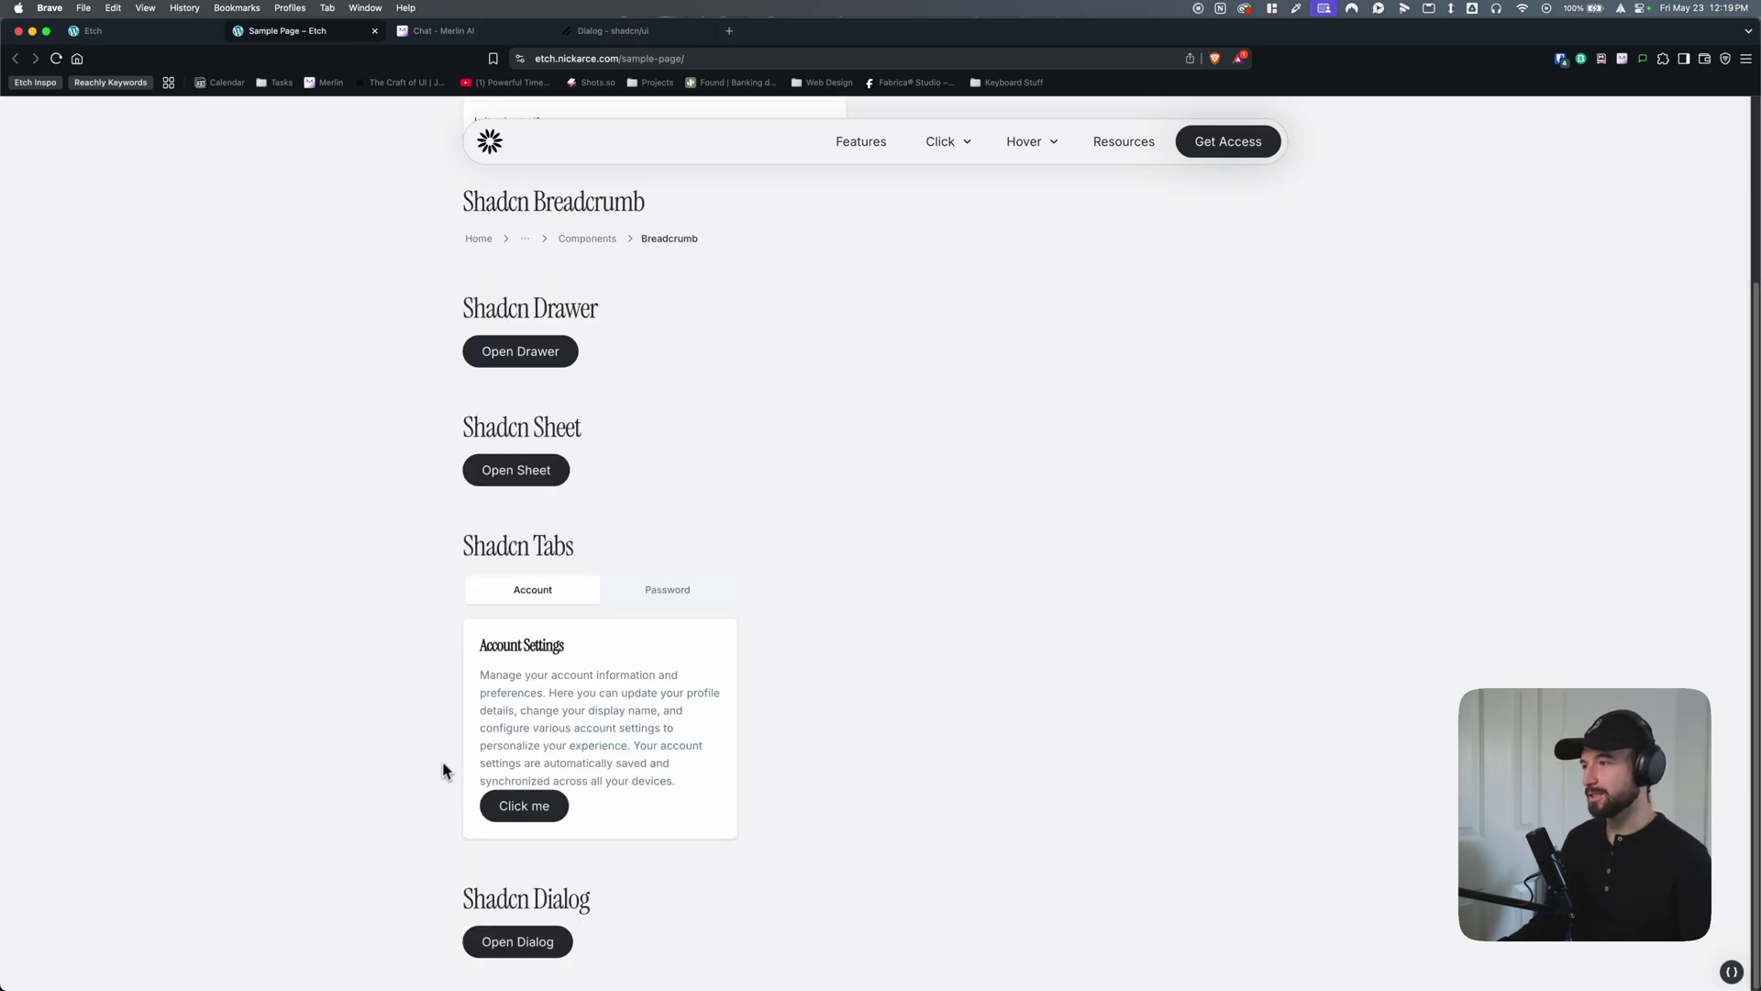
pyautogui.click(612, 30)
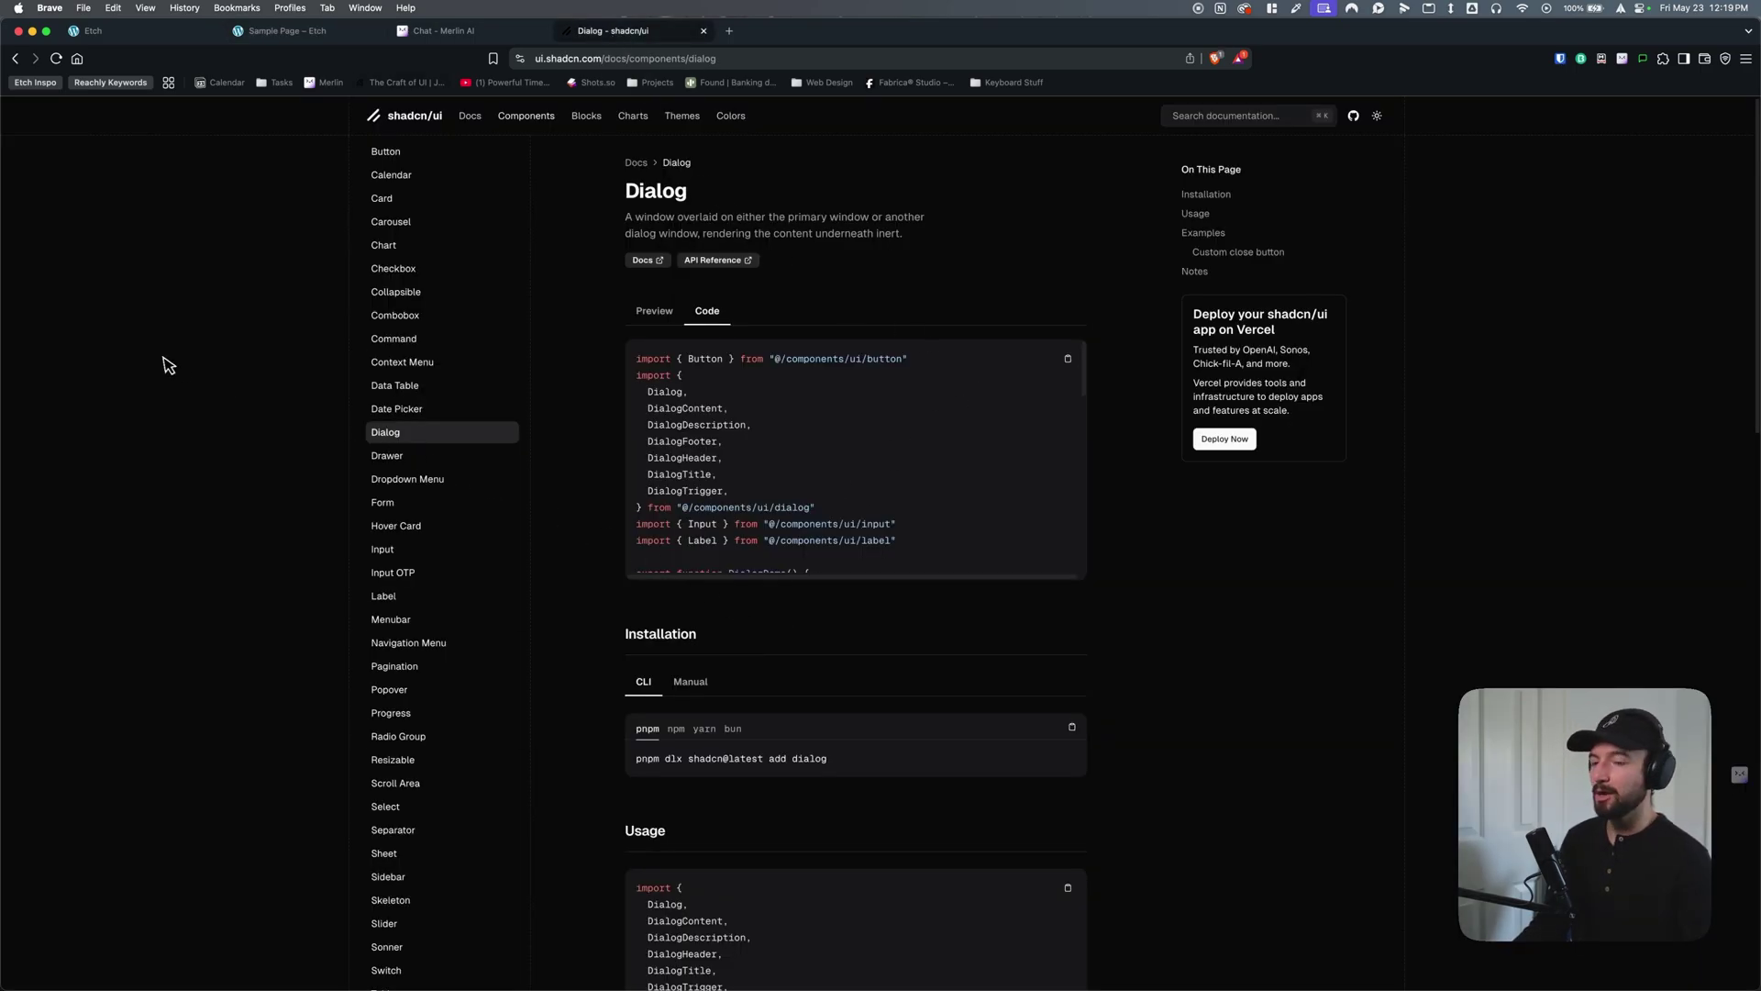
# View the shadcn Pagination docs, then open and close the live Edit profile dialog twice.
pyautogui.click(404, 666)
pyautogui.scroll(10, 444, 585)
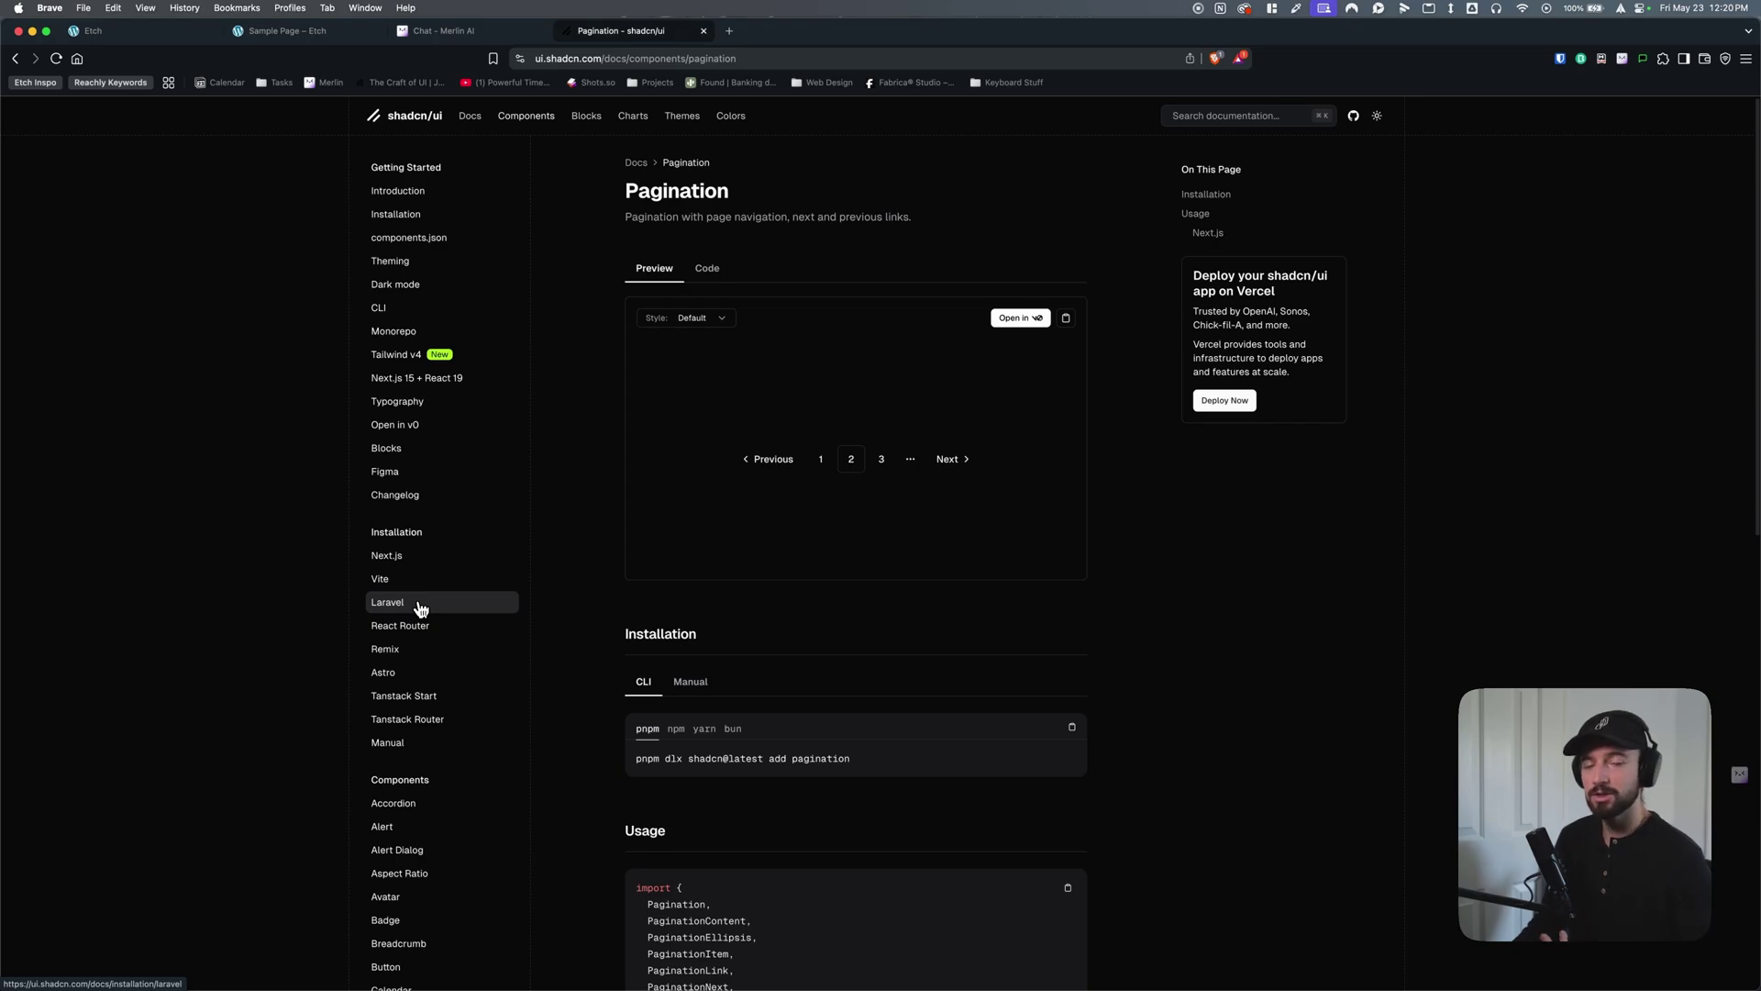
pyautogui.click(299, 33)
pyautogui.click(554, 940)
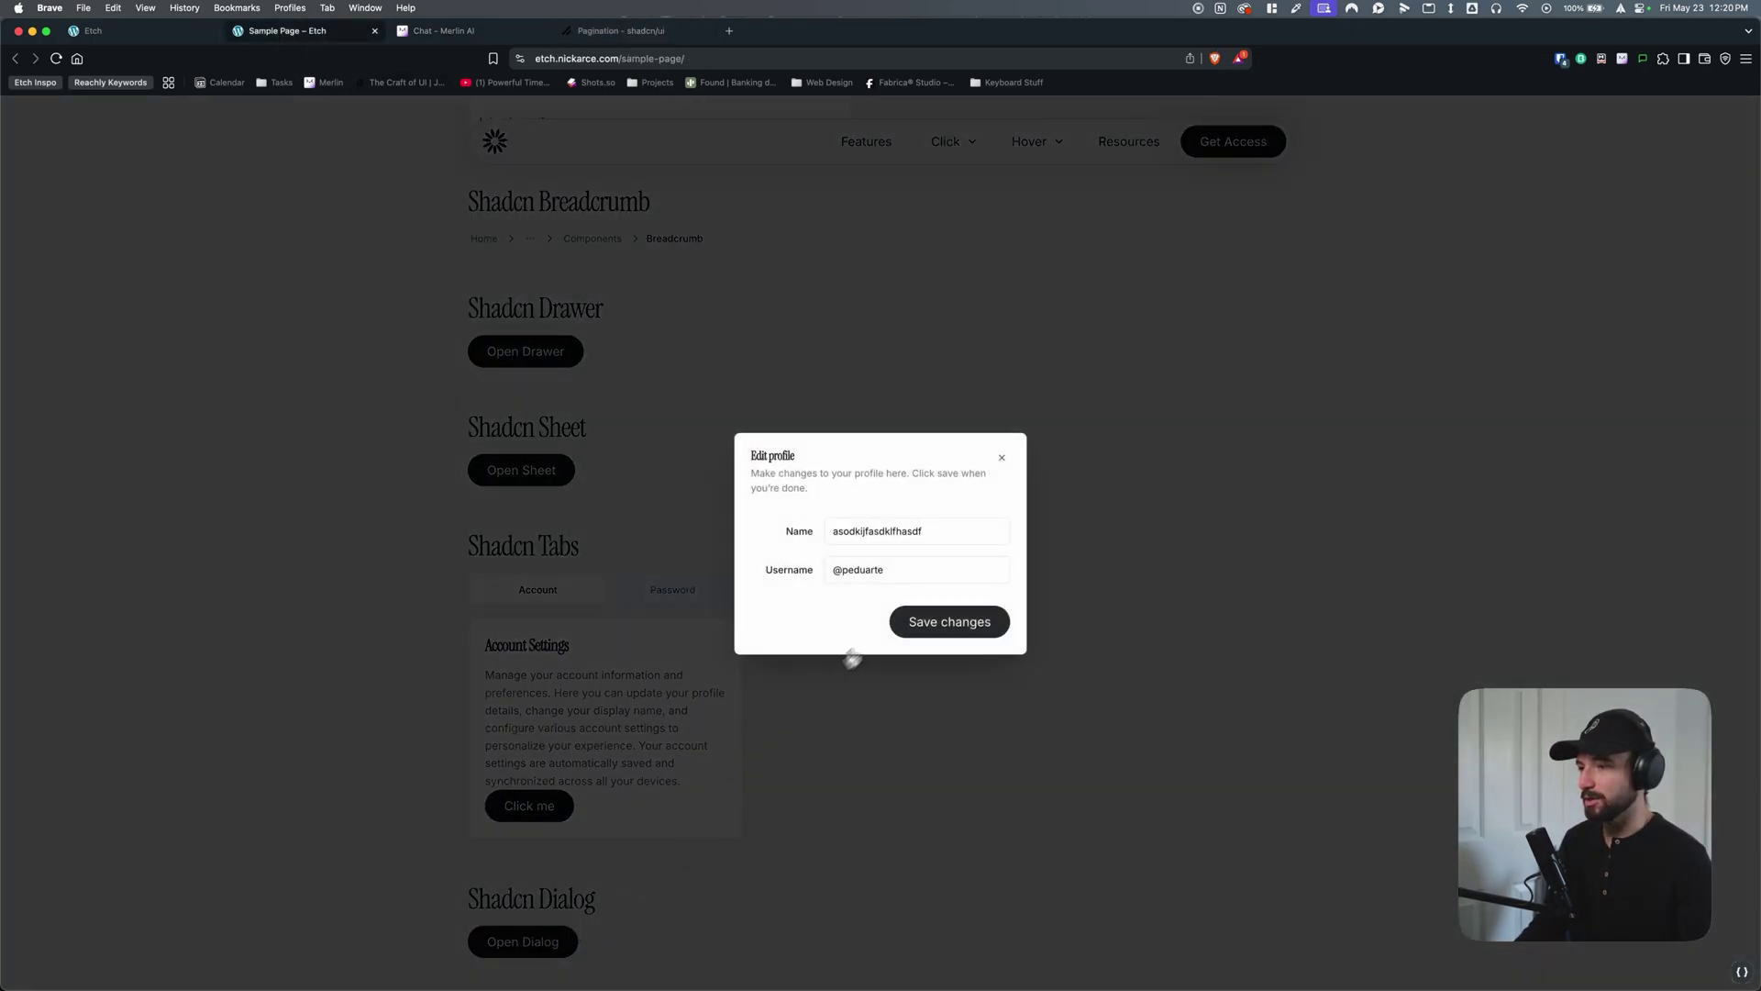
pyautogui.click(1004, 458)
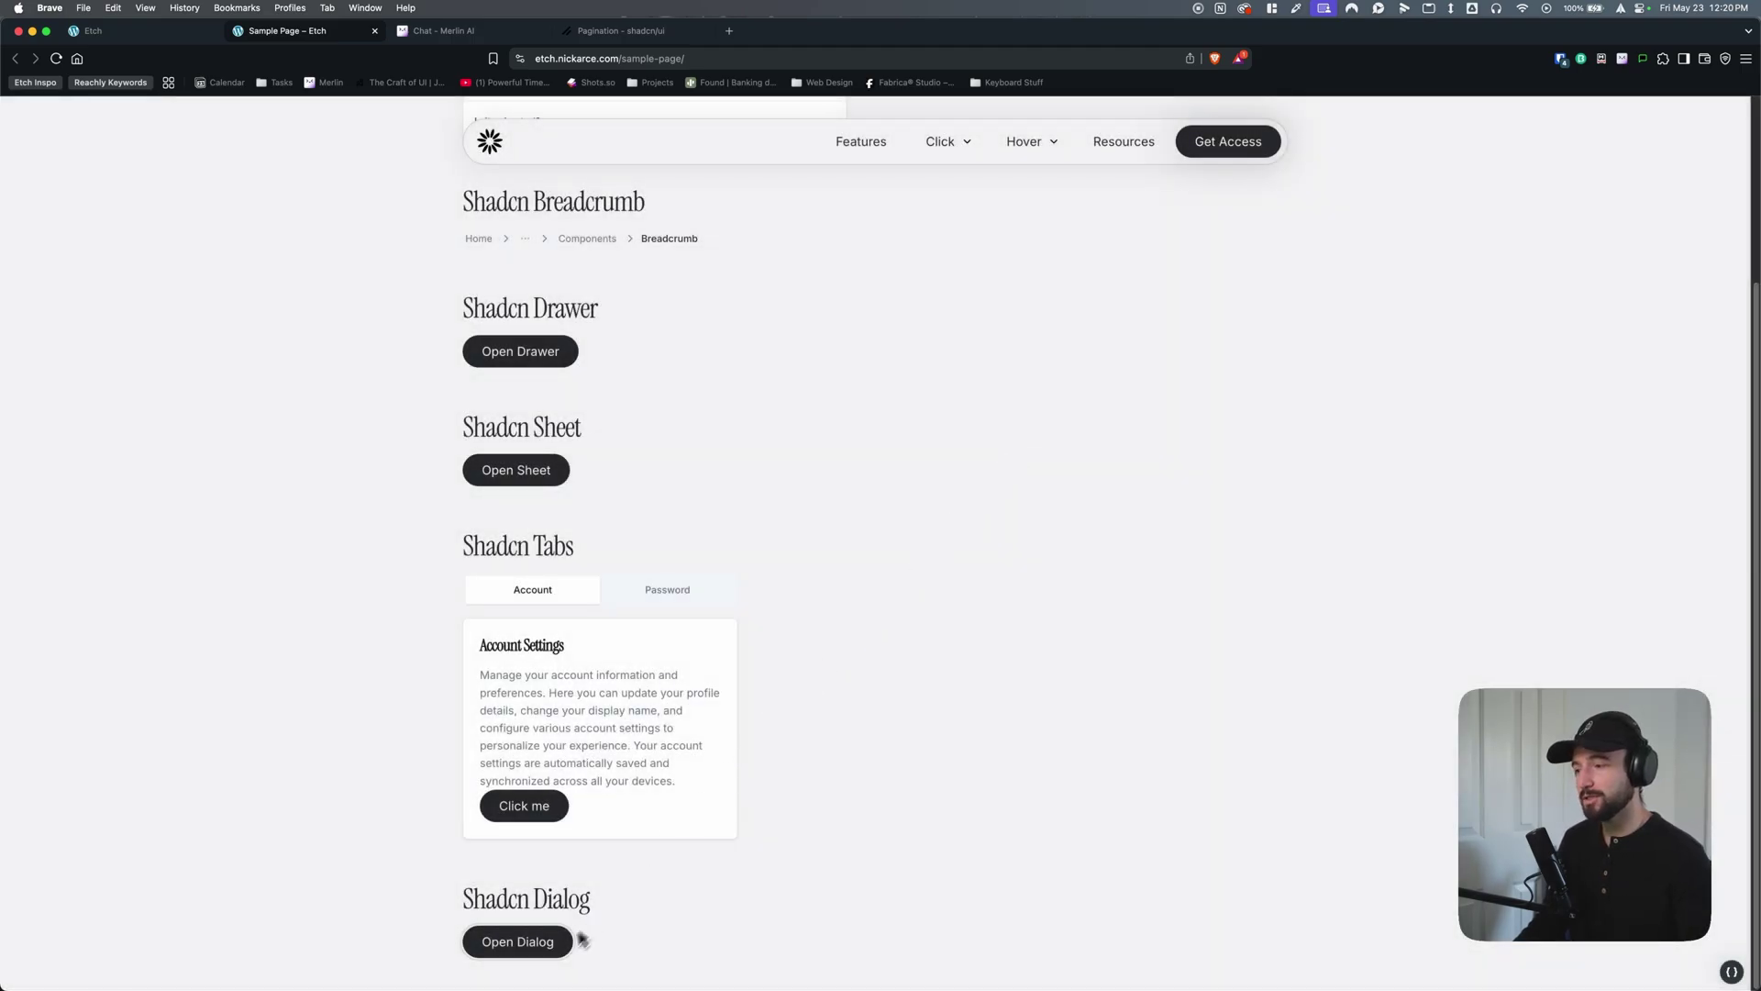
pyautogui.click(544, 957)
pyautogui.click(562, 947)
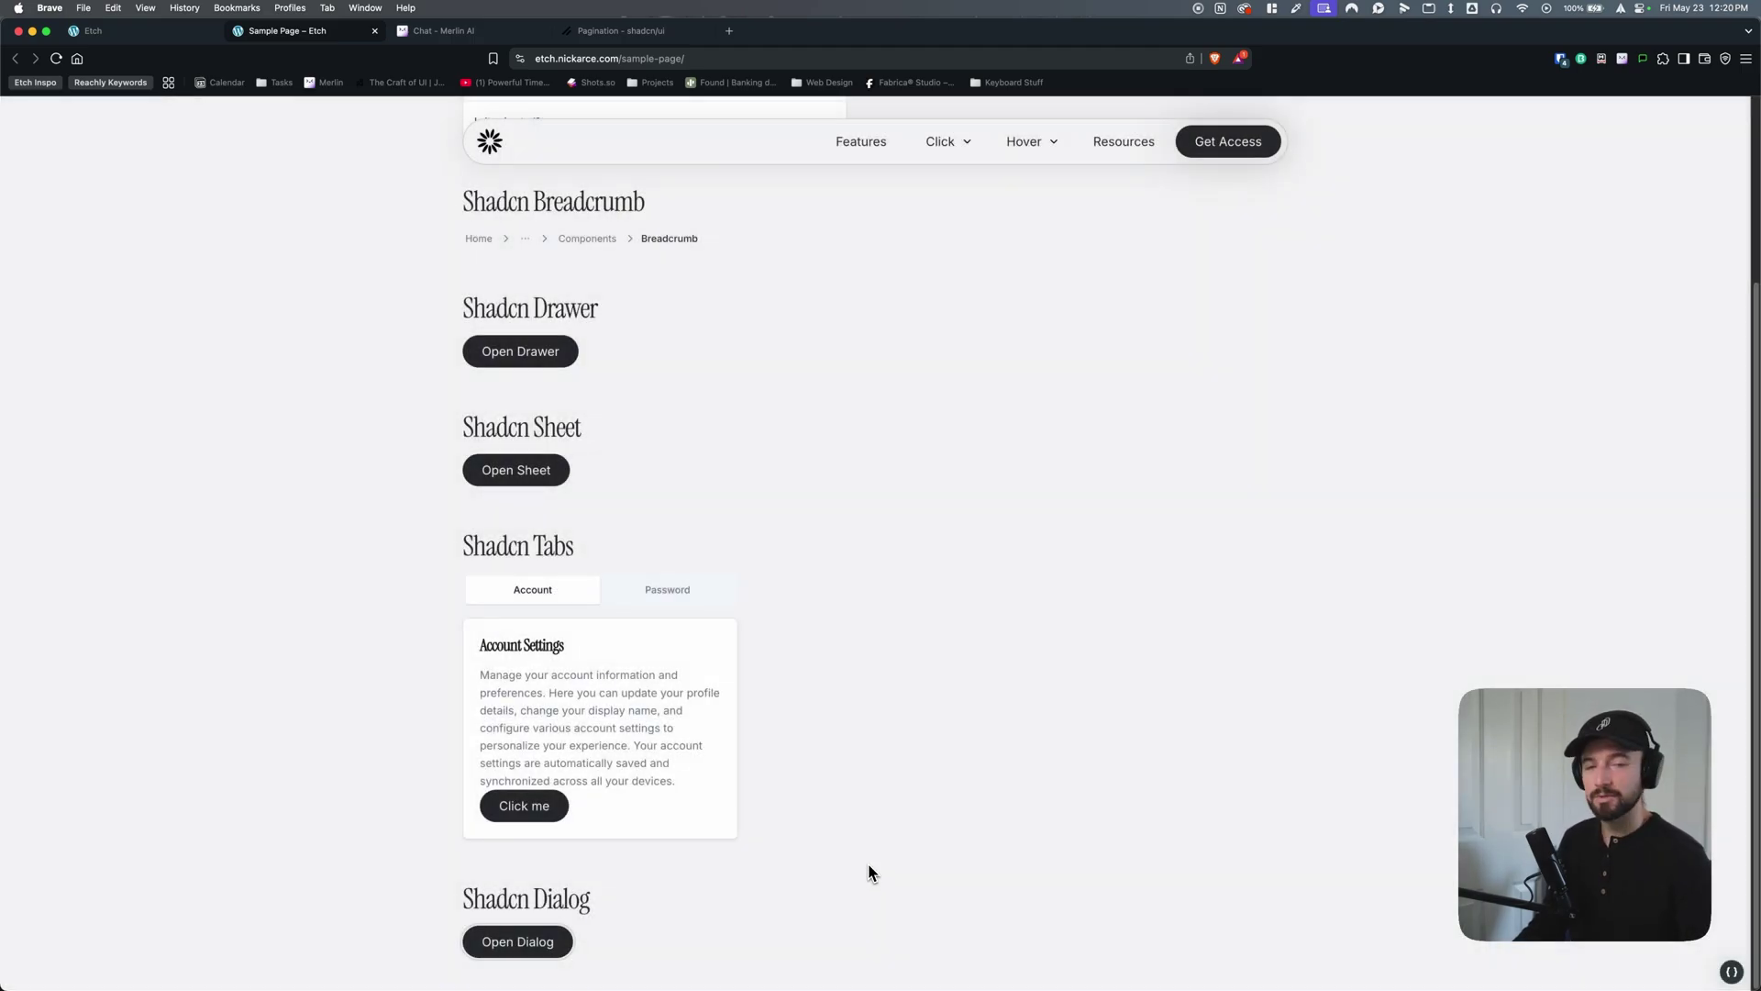